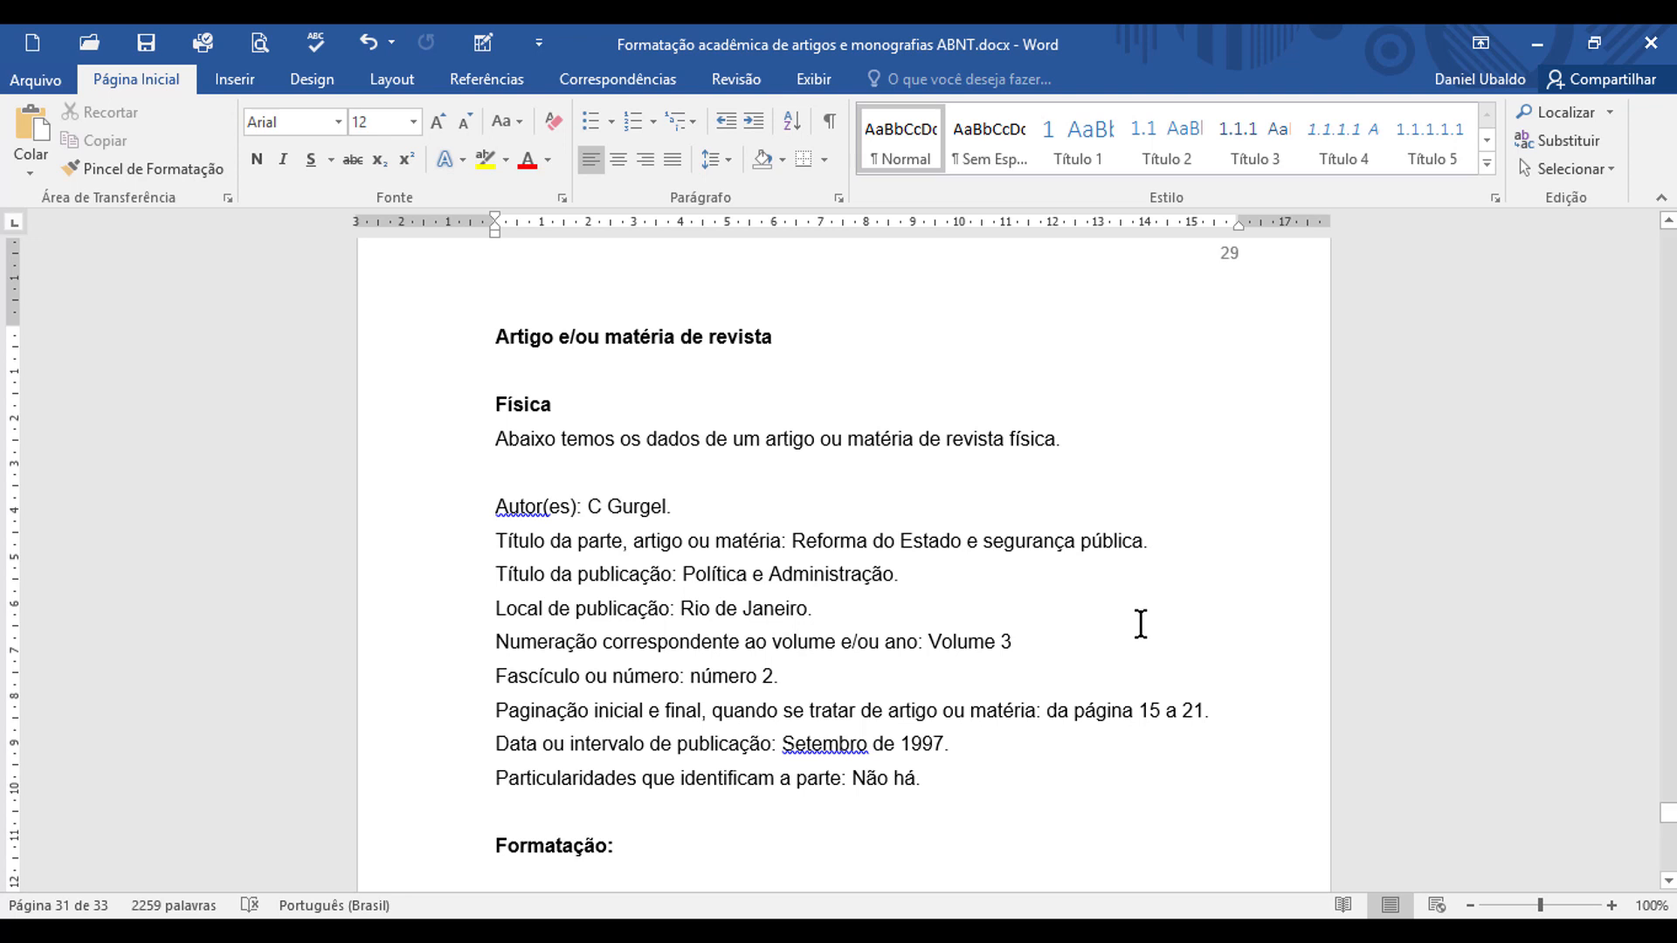
Step: Start the print-magazine reference under "Formatação:" with the author's surname, a comma, and the first-name initial followed by a period
{"action": "scroll", "coordinate": [1142, 624], "scroll_direction": "down", "scroll_amount": 2}
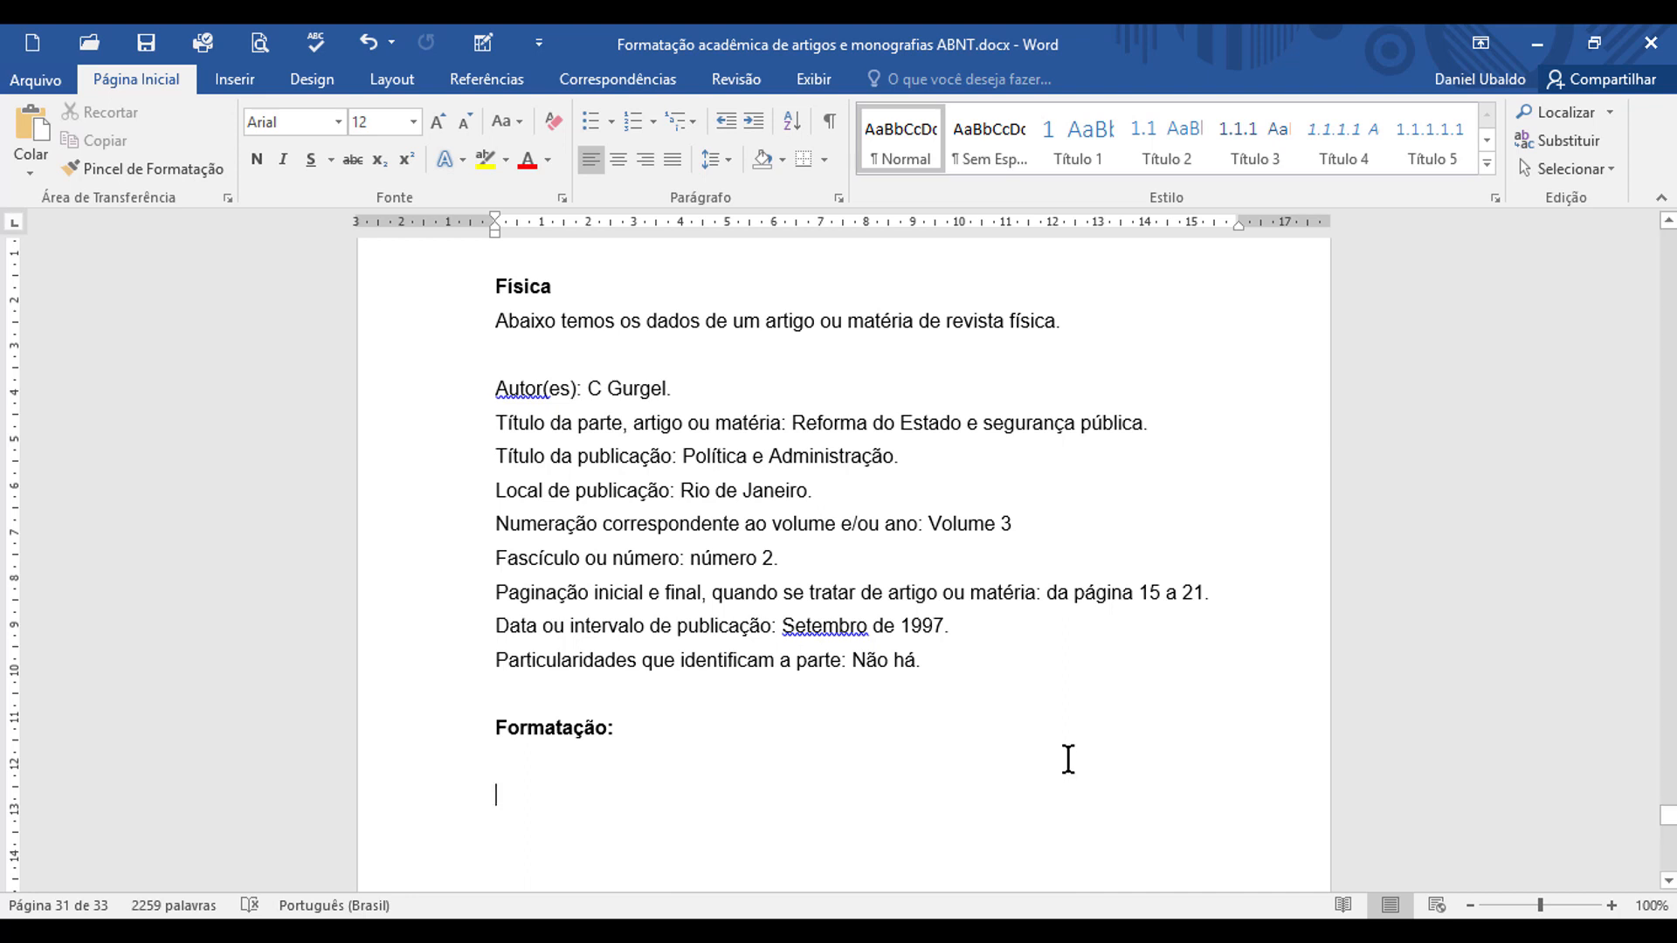
{"action": "double_click", "coordinate": [635, 385]}
{"action": "key", "text": "ctrl+c"}
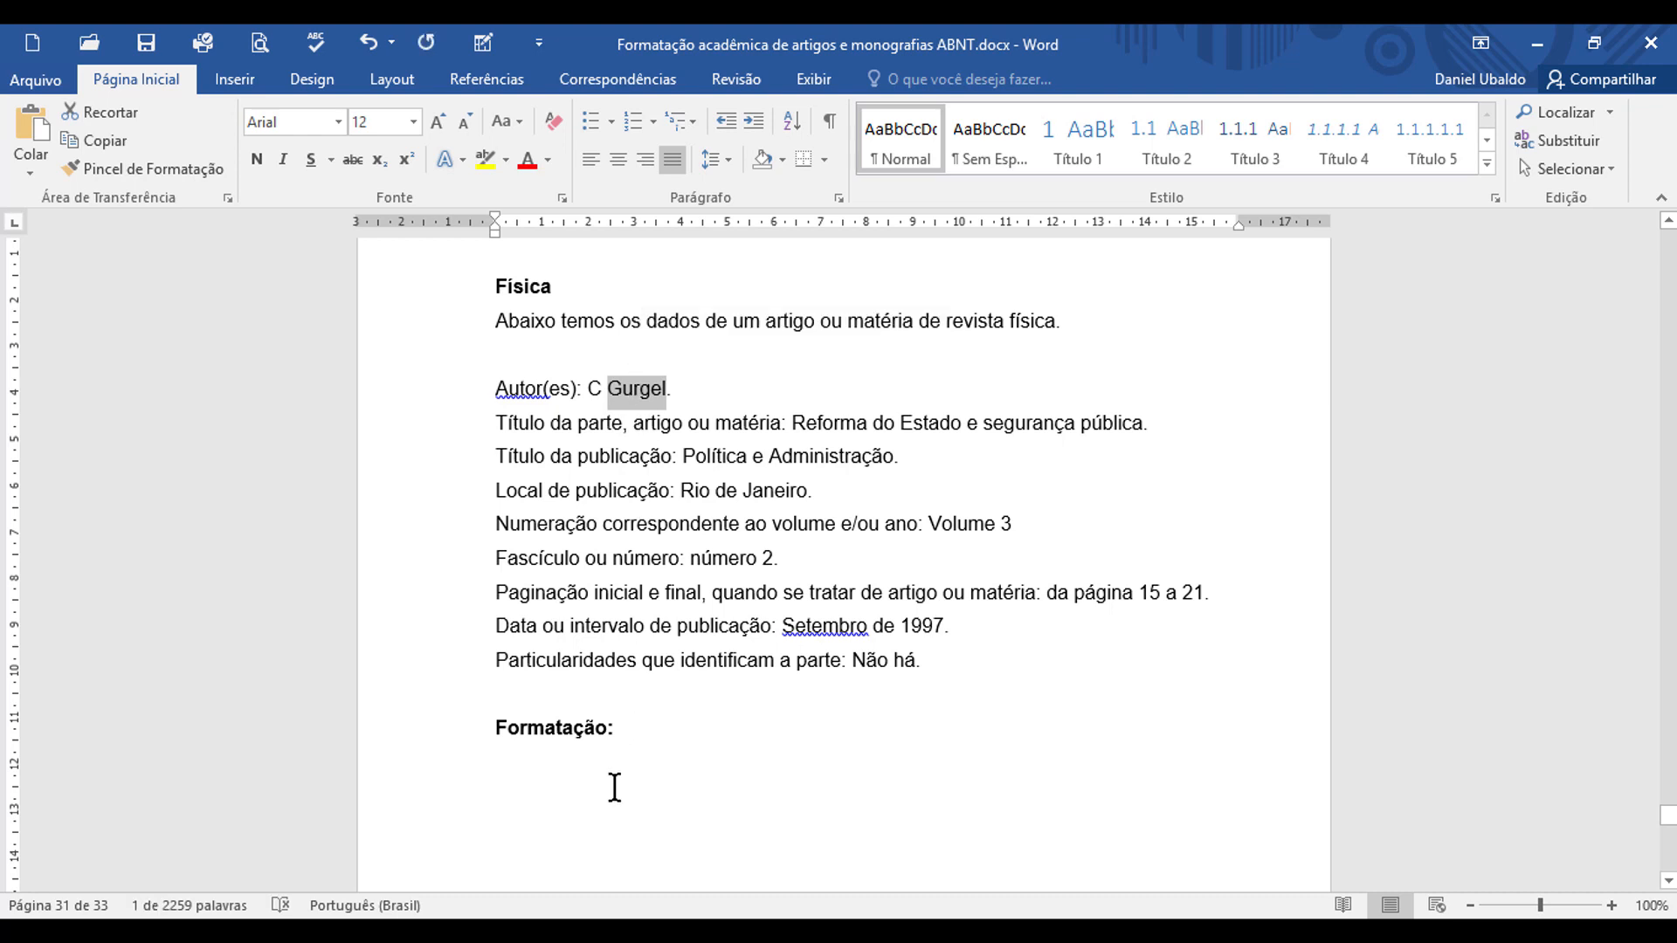
{"action": "left_click", "coordinate": [614, 786]}
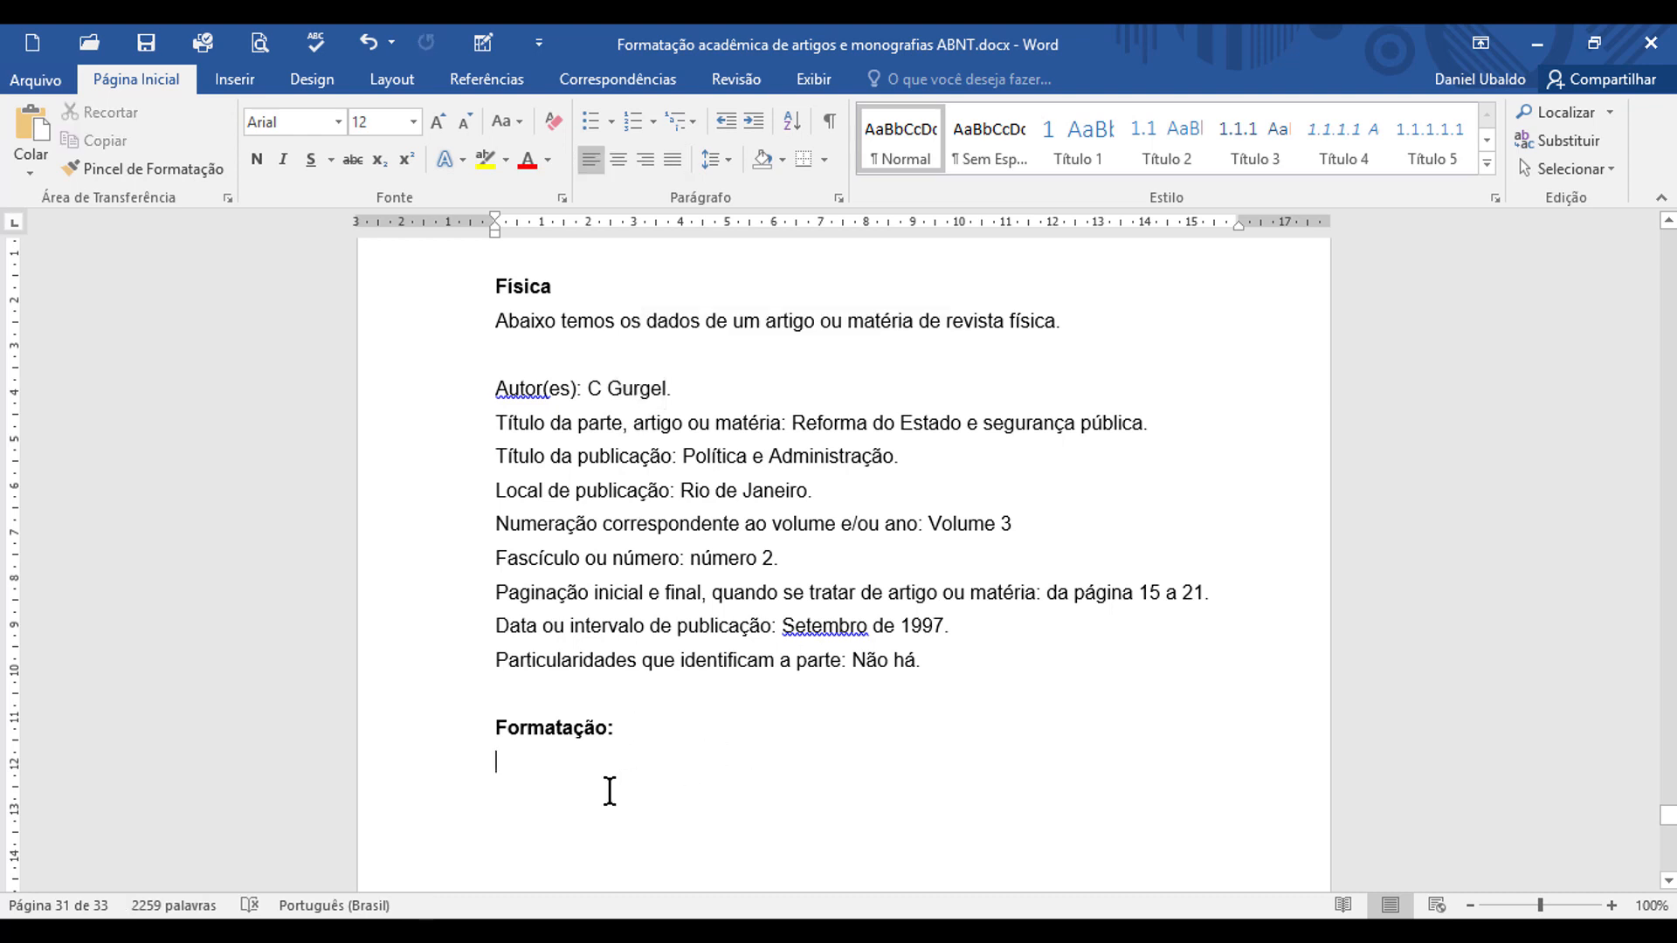
{"action": "key", "text": "ctrl+v"}
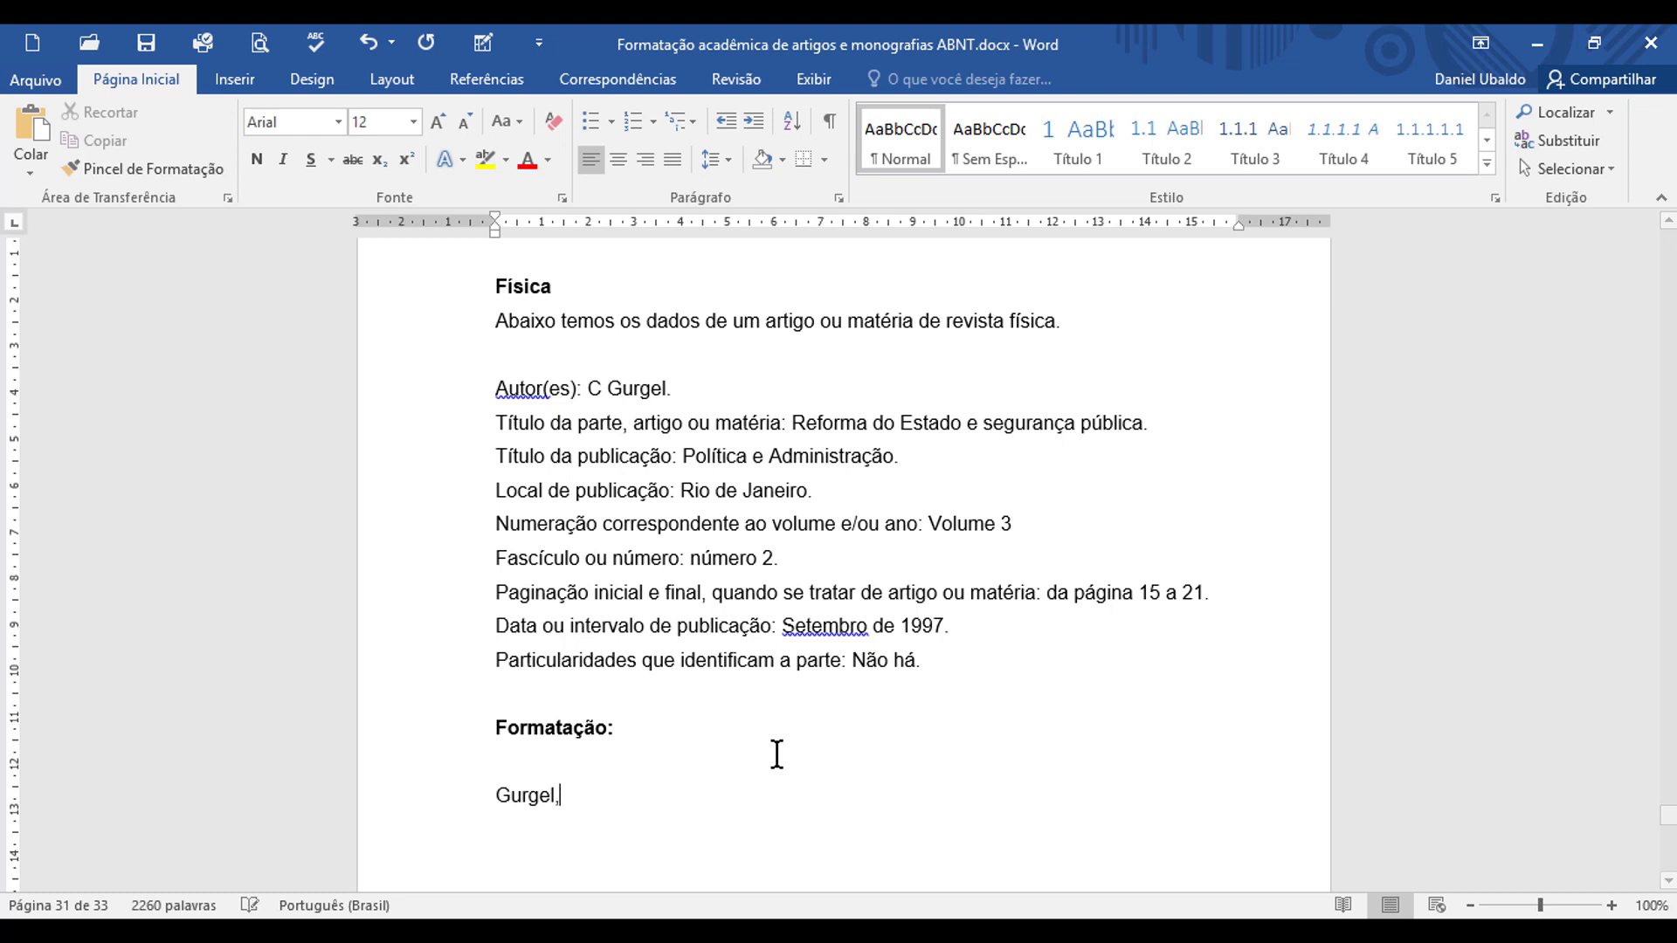
{"action": "type", "text": ","}
{"action": "left_click_drag", "start_coordinate": [589, 388], "coordinate": [601, 387]}
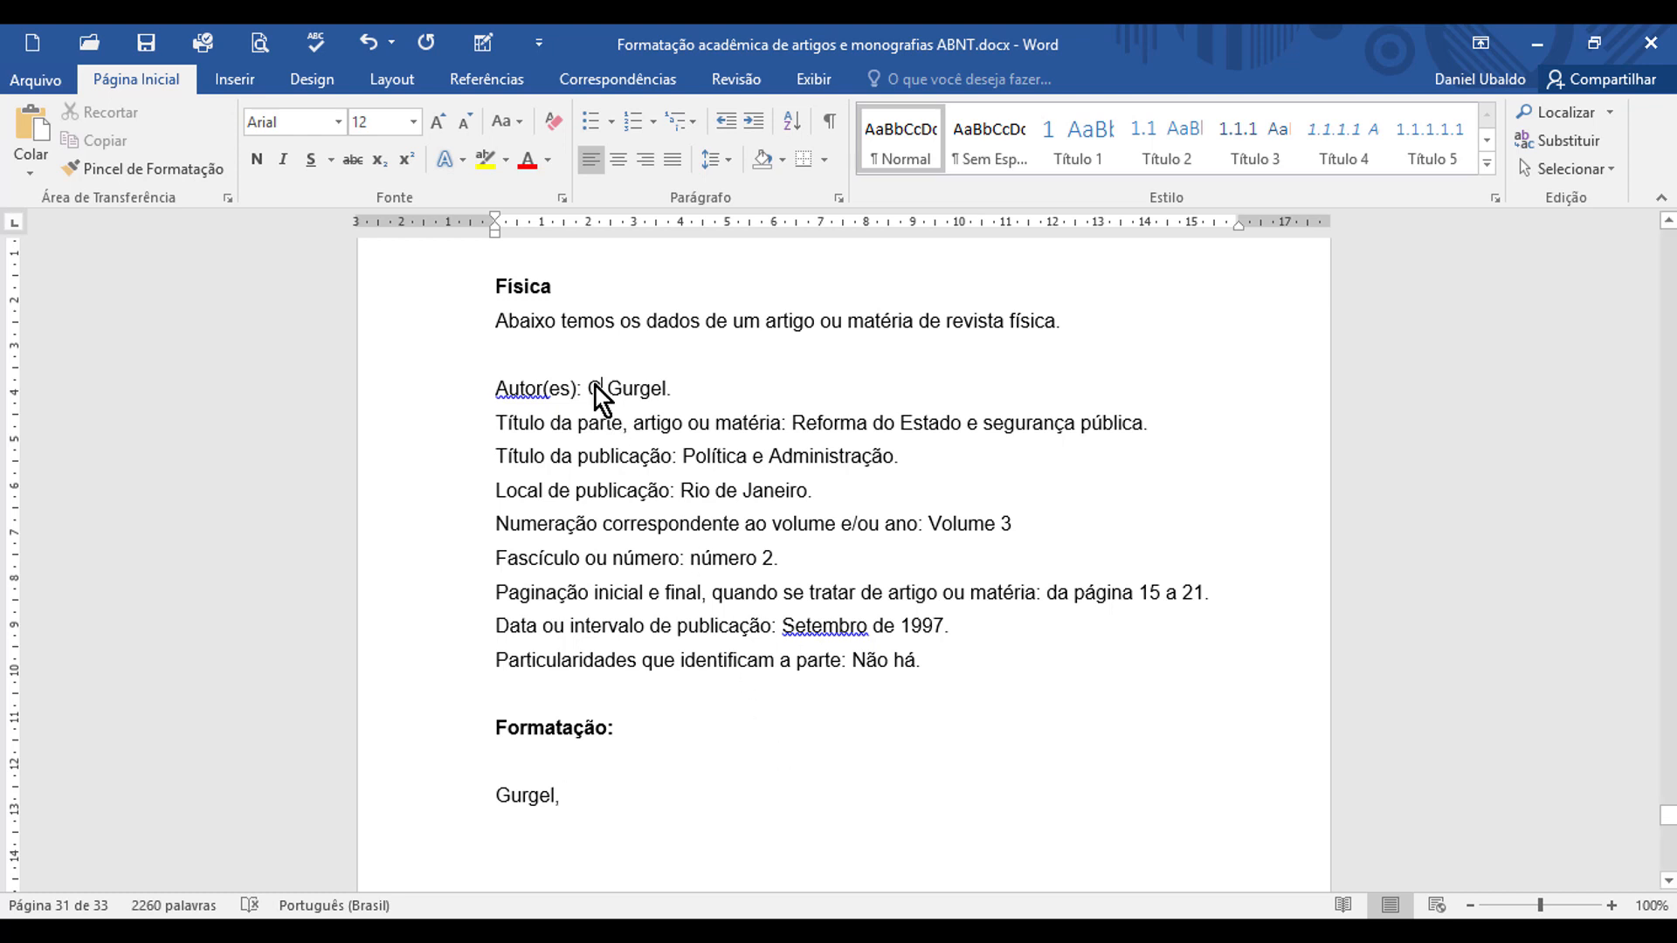
{"action": "left_click", "coordinate": [573, 796]}
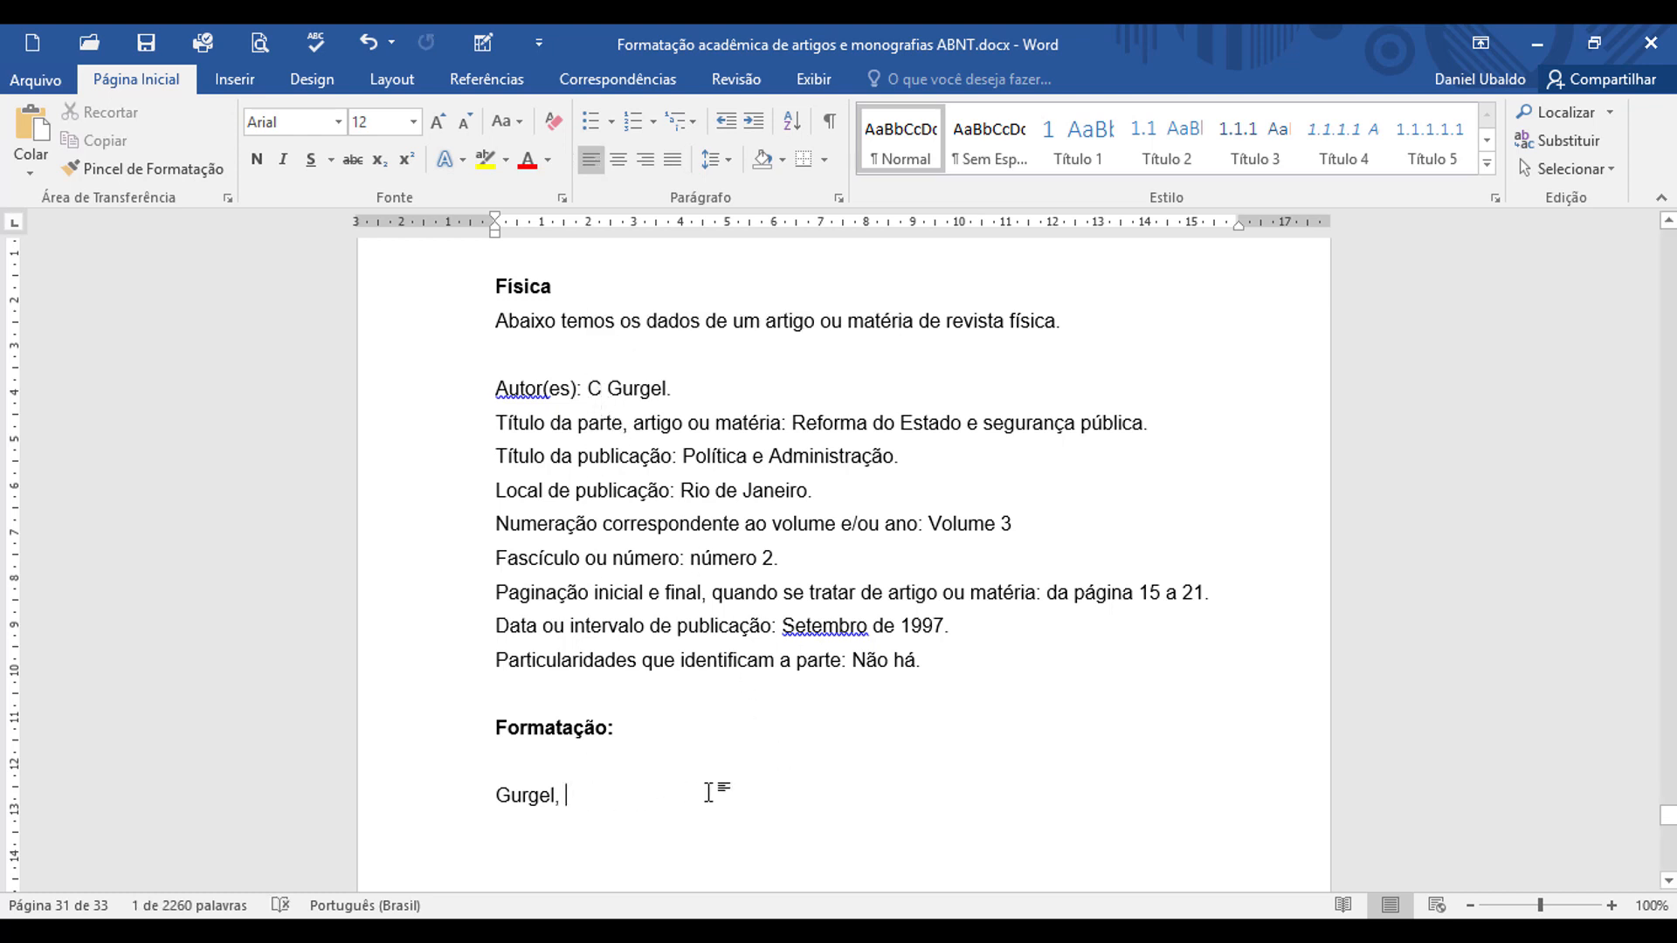
{"action": "type", "text": "C"}
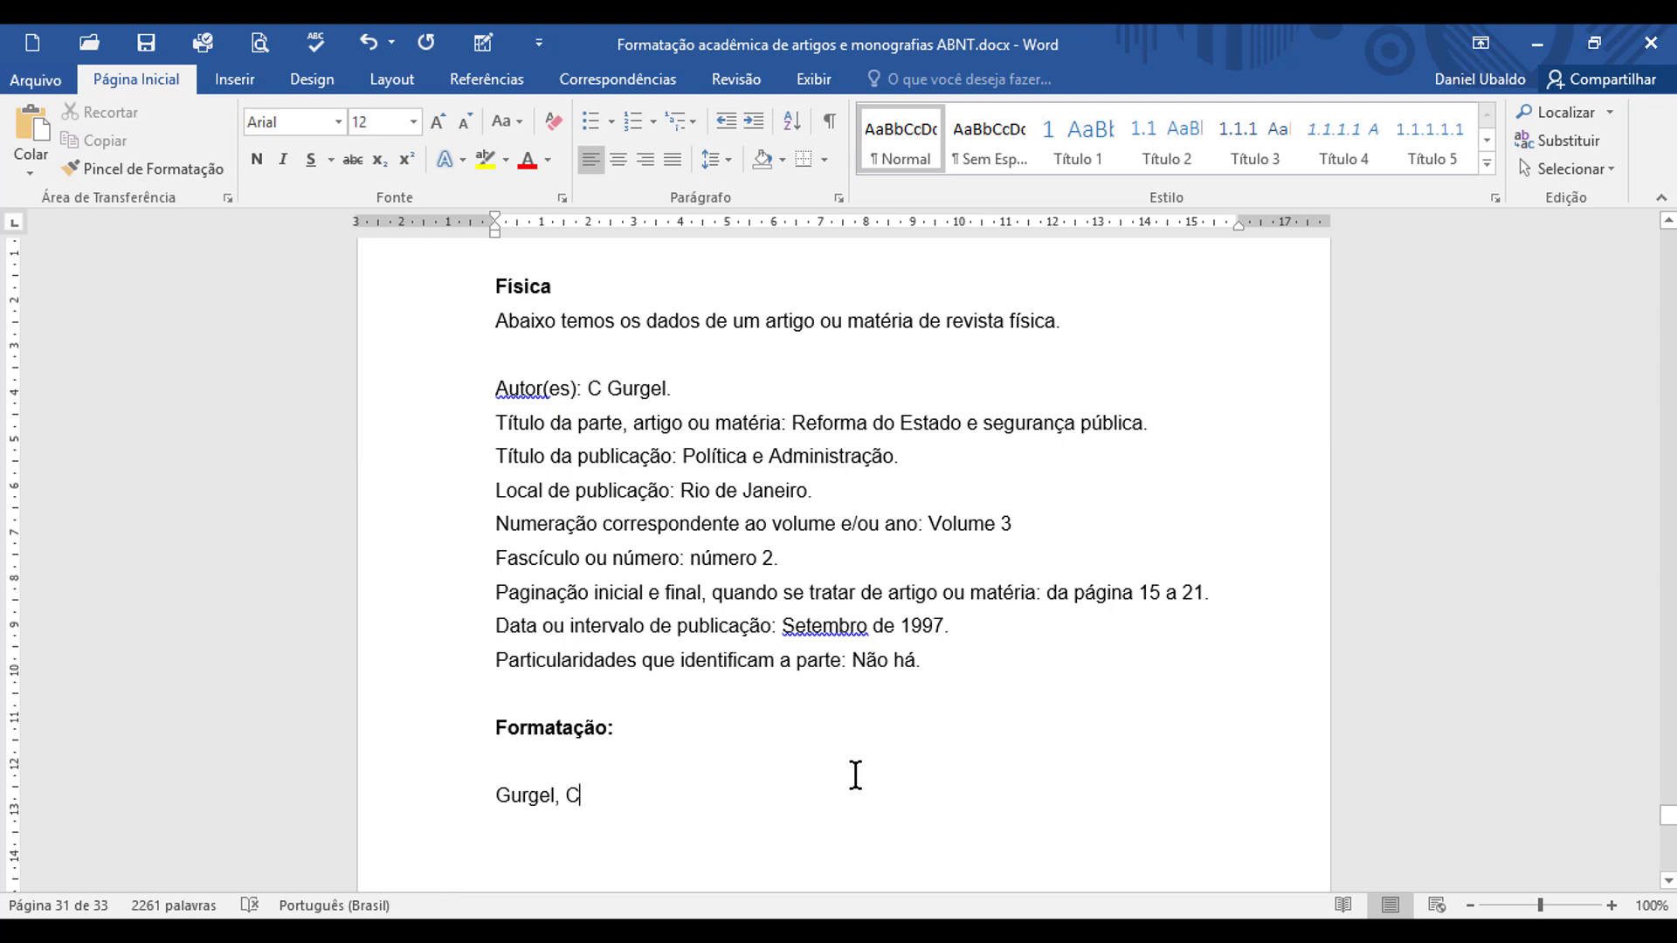
{"action": "type", "text": "."}
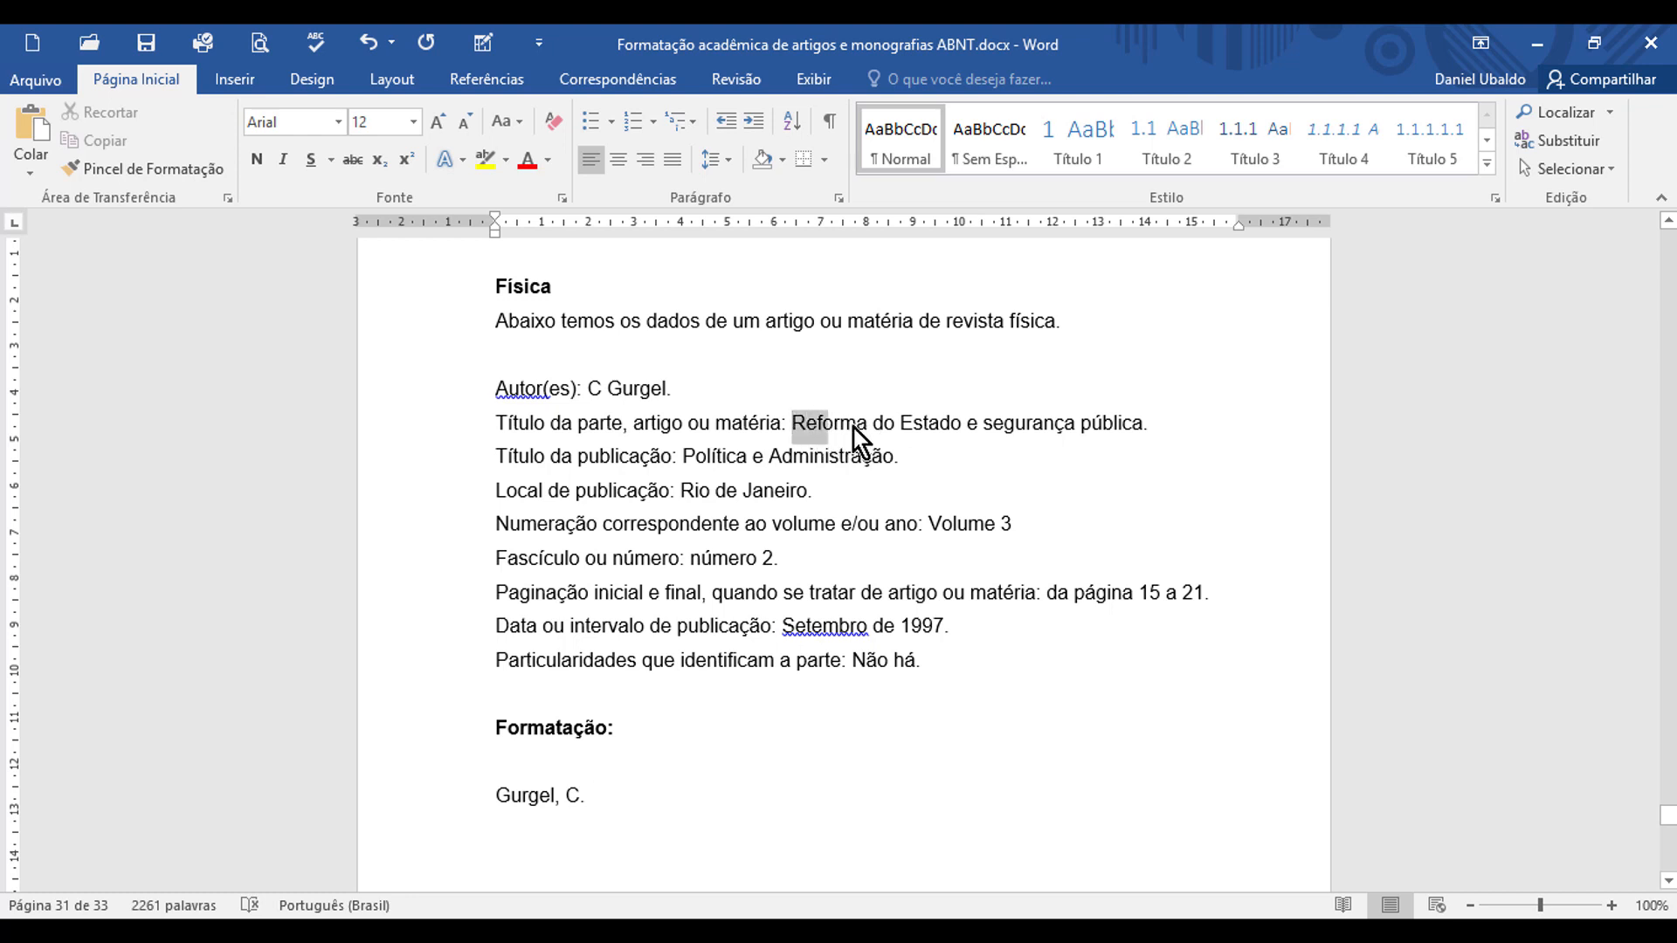
Step: Add the article title "Reforma do Estado e segurança pública" after the author, ending with a period
{"action": "left_click_drag", "start_coordinate": [1114, 427], "coordinate": [1130, 427]}
{"action": "key", "text": "ctrl+c"}
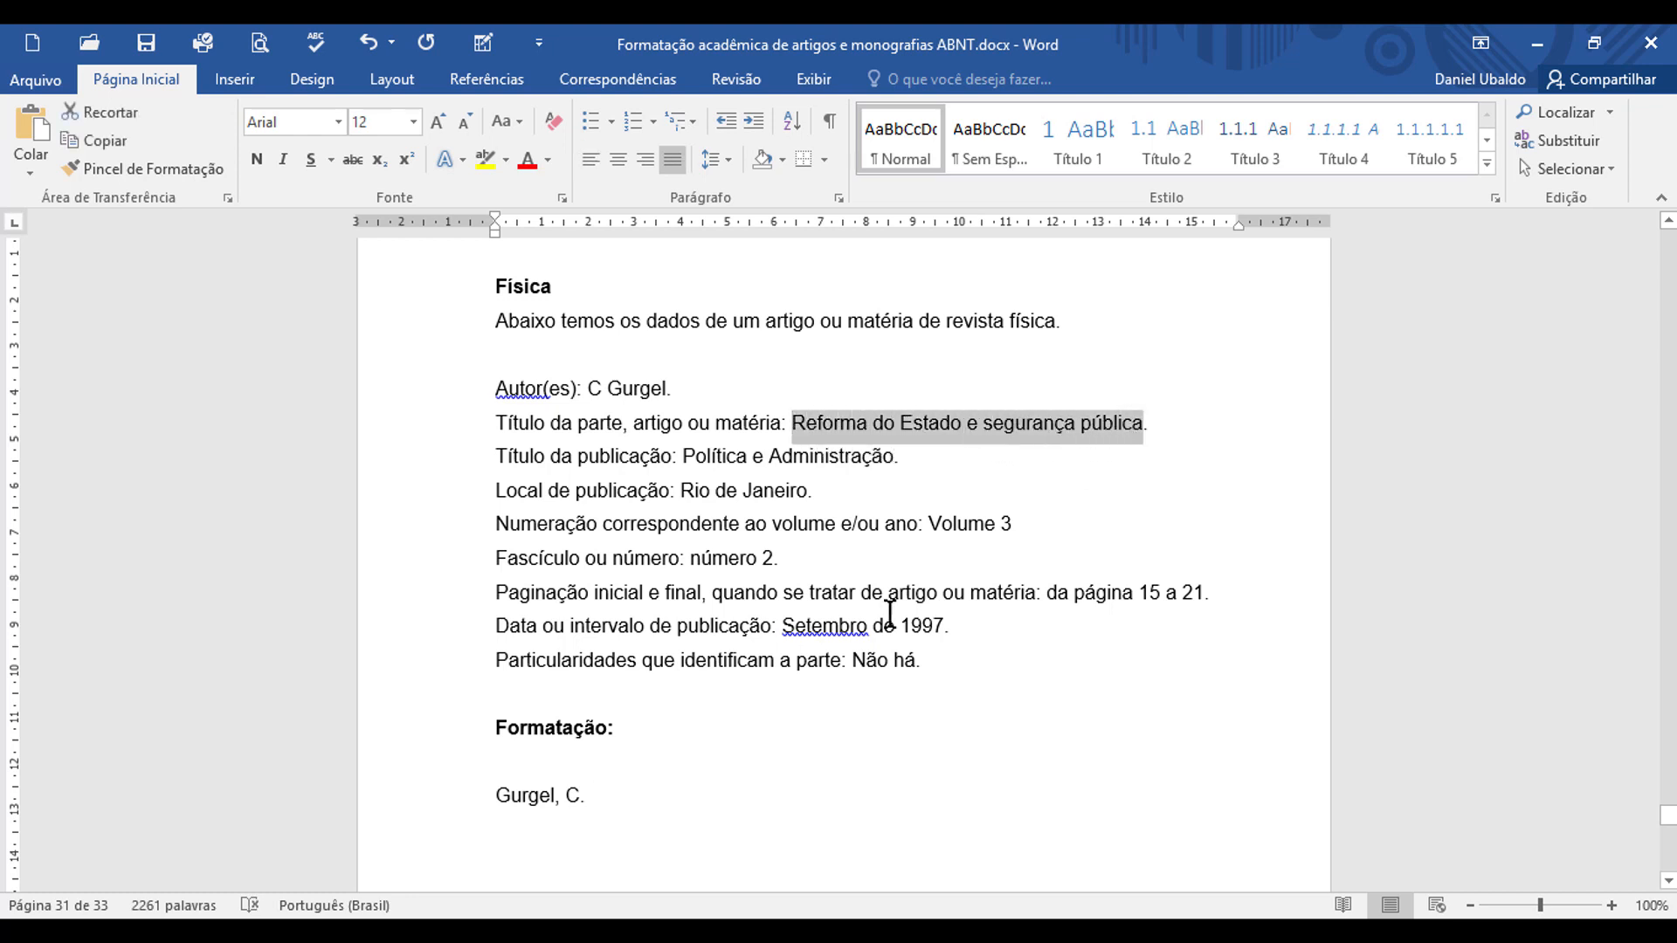
{"action": "left_click", "coordinate": [676, 778]}
{"action": "key", "text": "ctrl+v"}
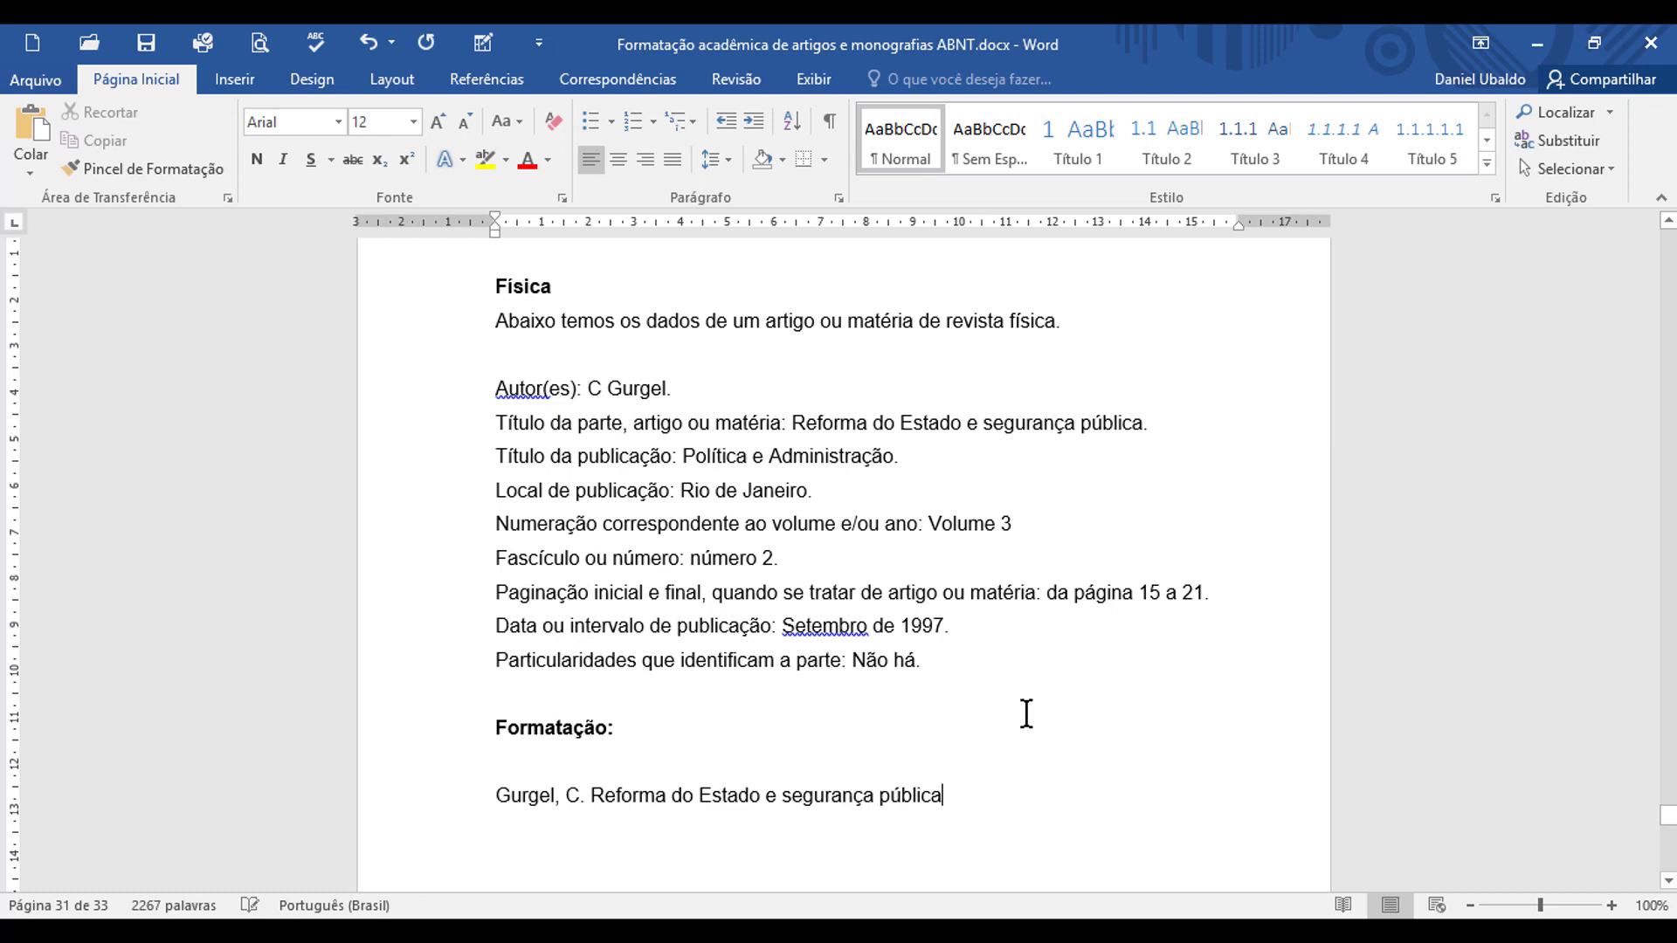
{"action": "type", "text": "."}
Step: Append the publication title "Política e Administração" and the place "Rio de Janeiro" to the reference, each followed by a comma
{"action": "left_click_drag", "start_coordinate": [684, 455], "coordinate": [825, 458]}
{"action": "key", "text": "ctrl+c"}
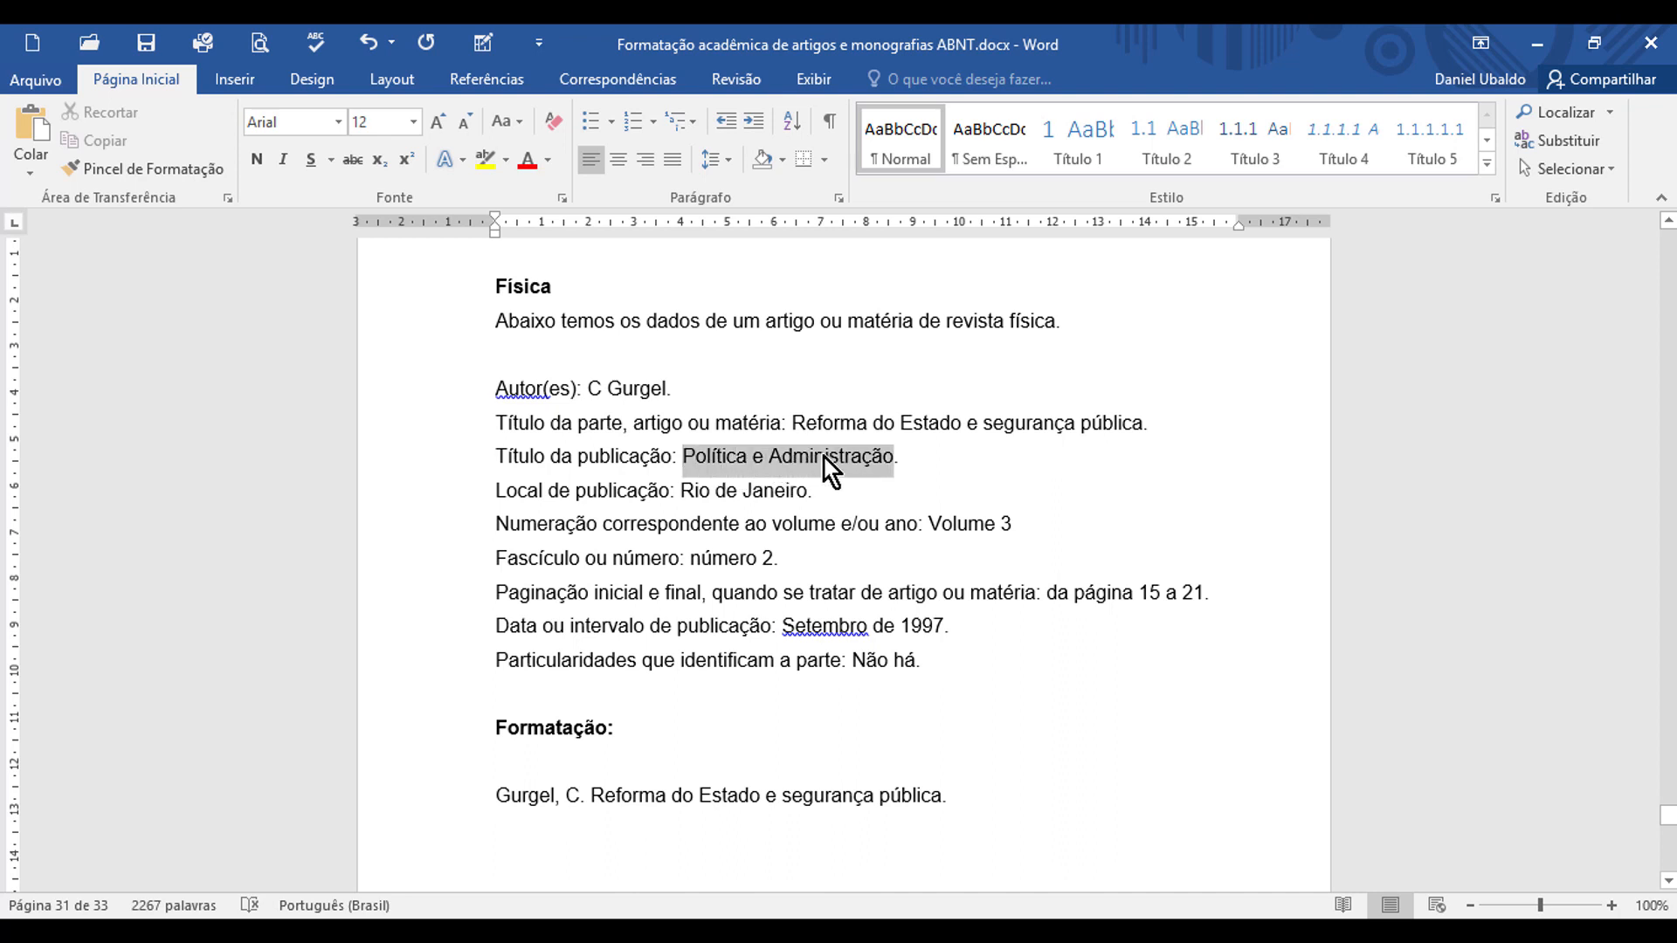
{"action": "left_click", "coordinate": [984, 795]}
{"action": "key", "text": "ctrl+v"}
{"action": "type", "text": ","}
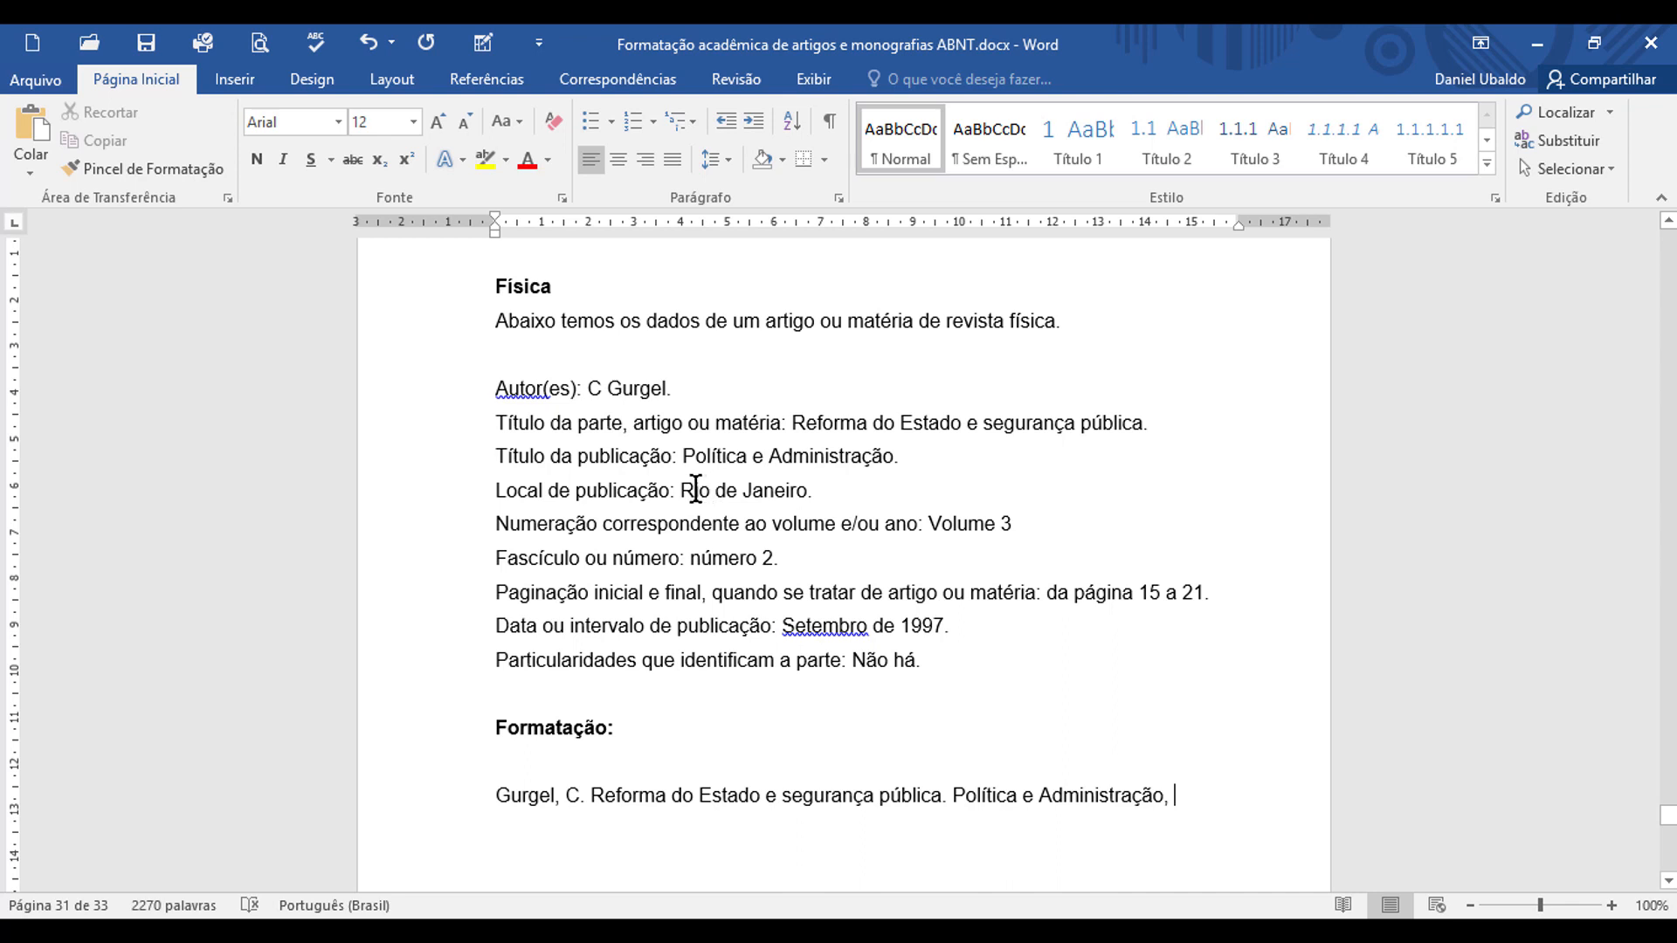
{"action": "left_click_drag", "start_coordinate": [682, 490], "coordinate": [783, 493]}
{"action": "key", "text": "ctrl+c"}
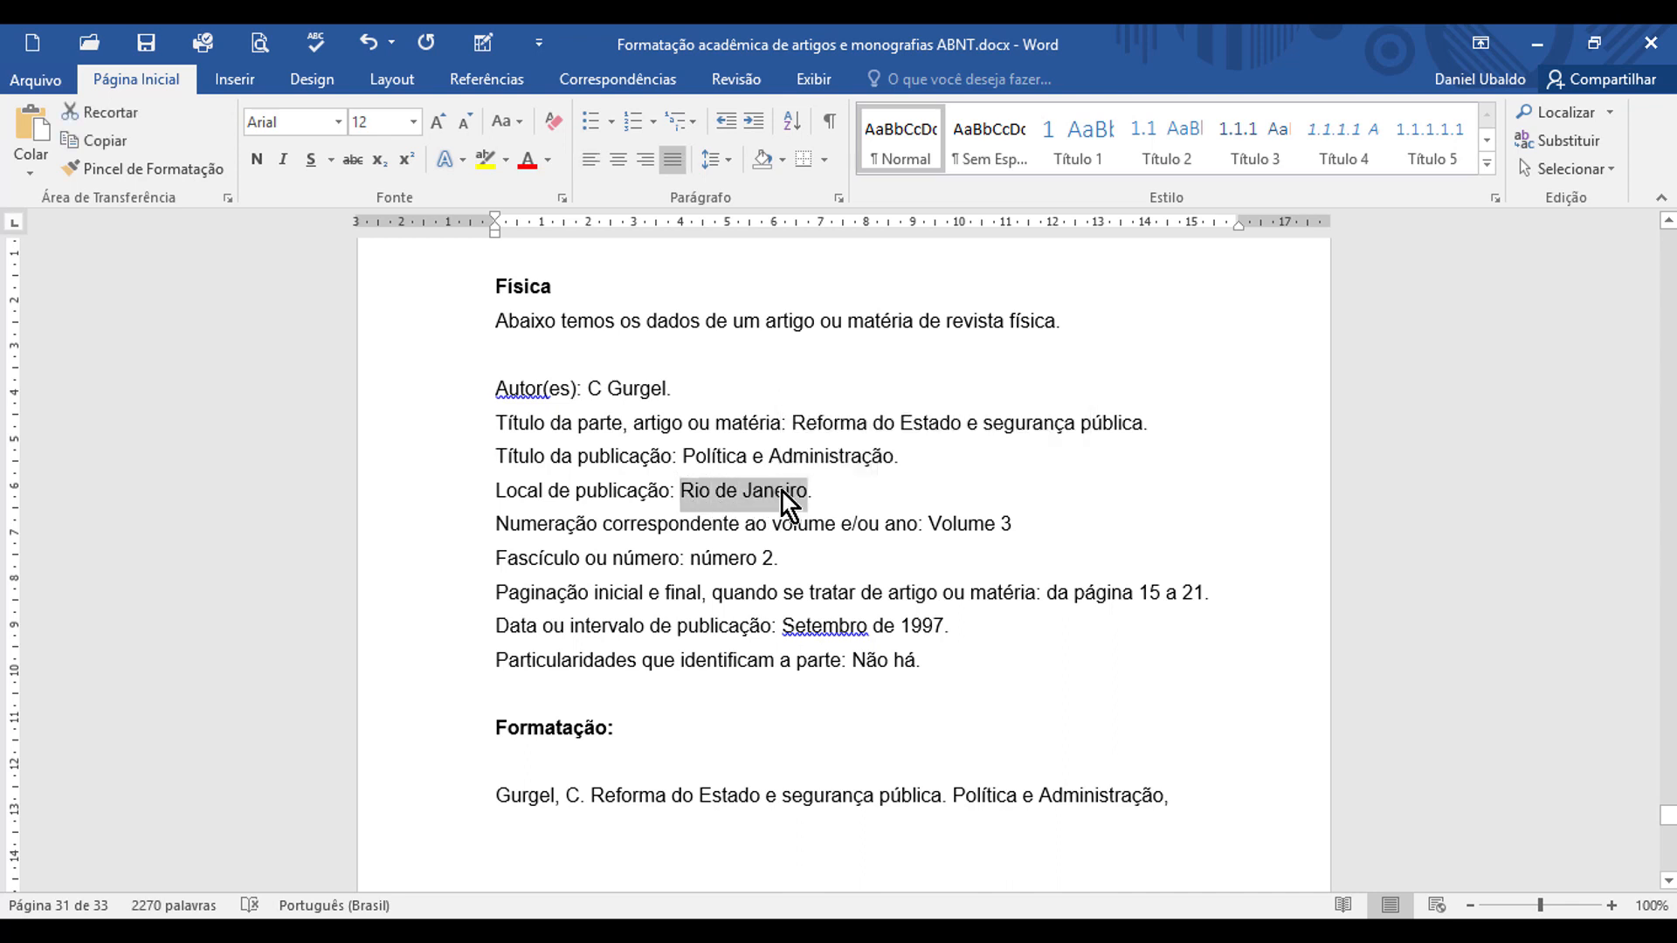
{"action": "left_click", "coordinate": [1183, 794]}
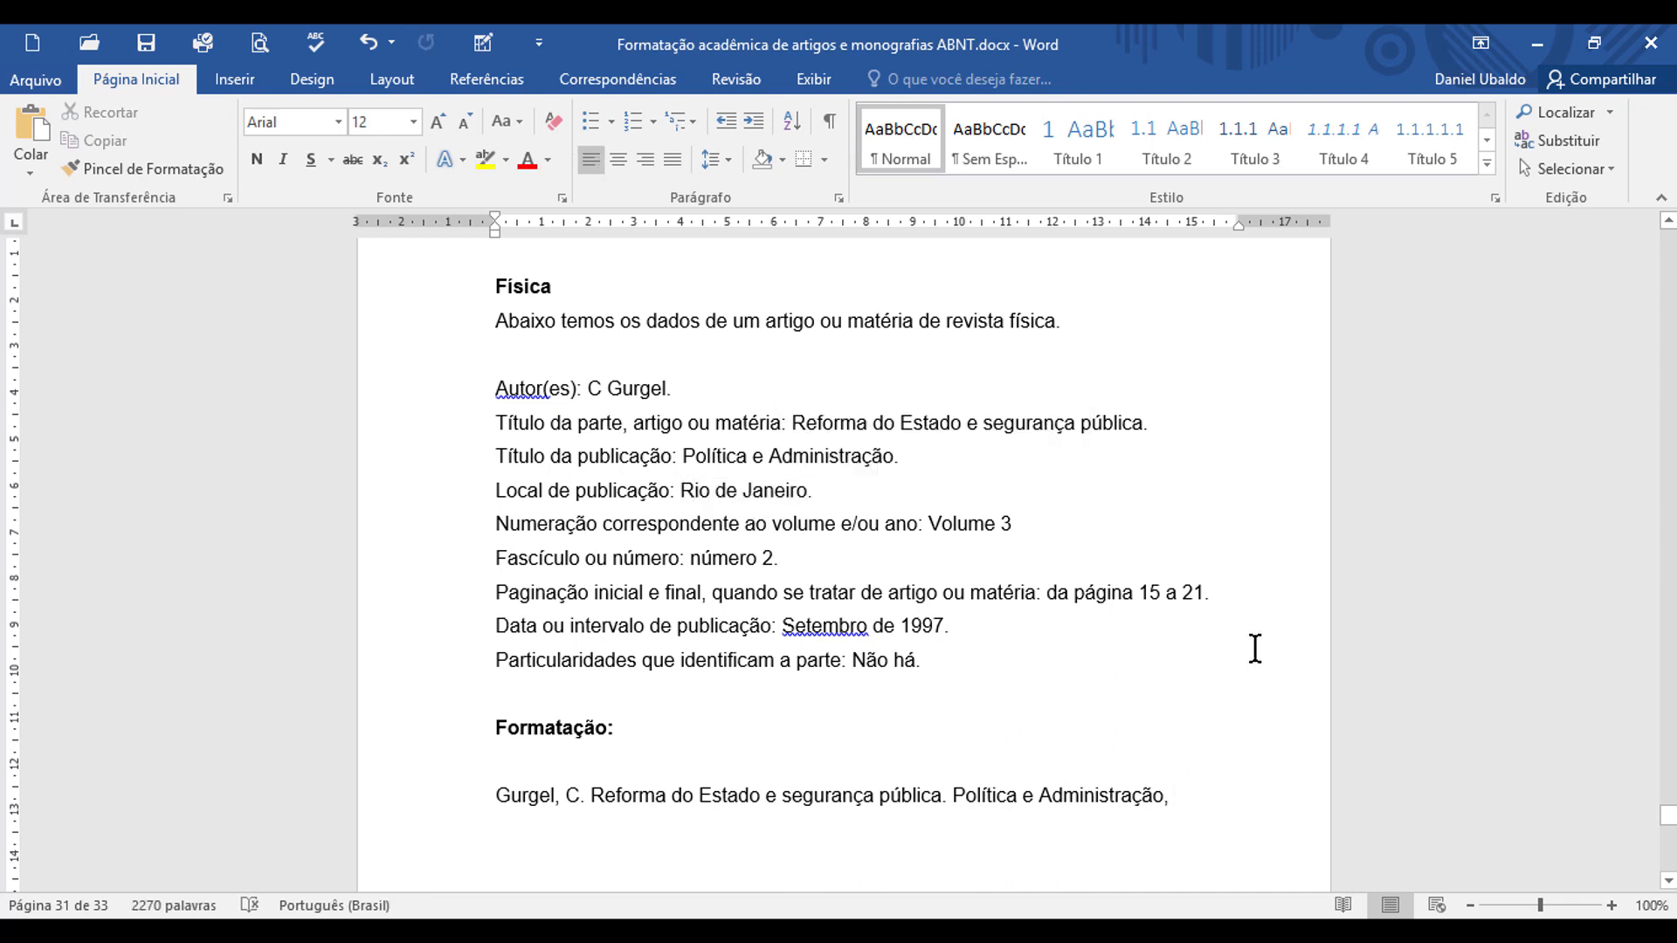
{"action": "key", "text": "ctrl+v"}
{"action": "type", "text": ", "}
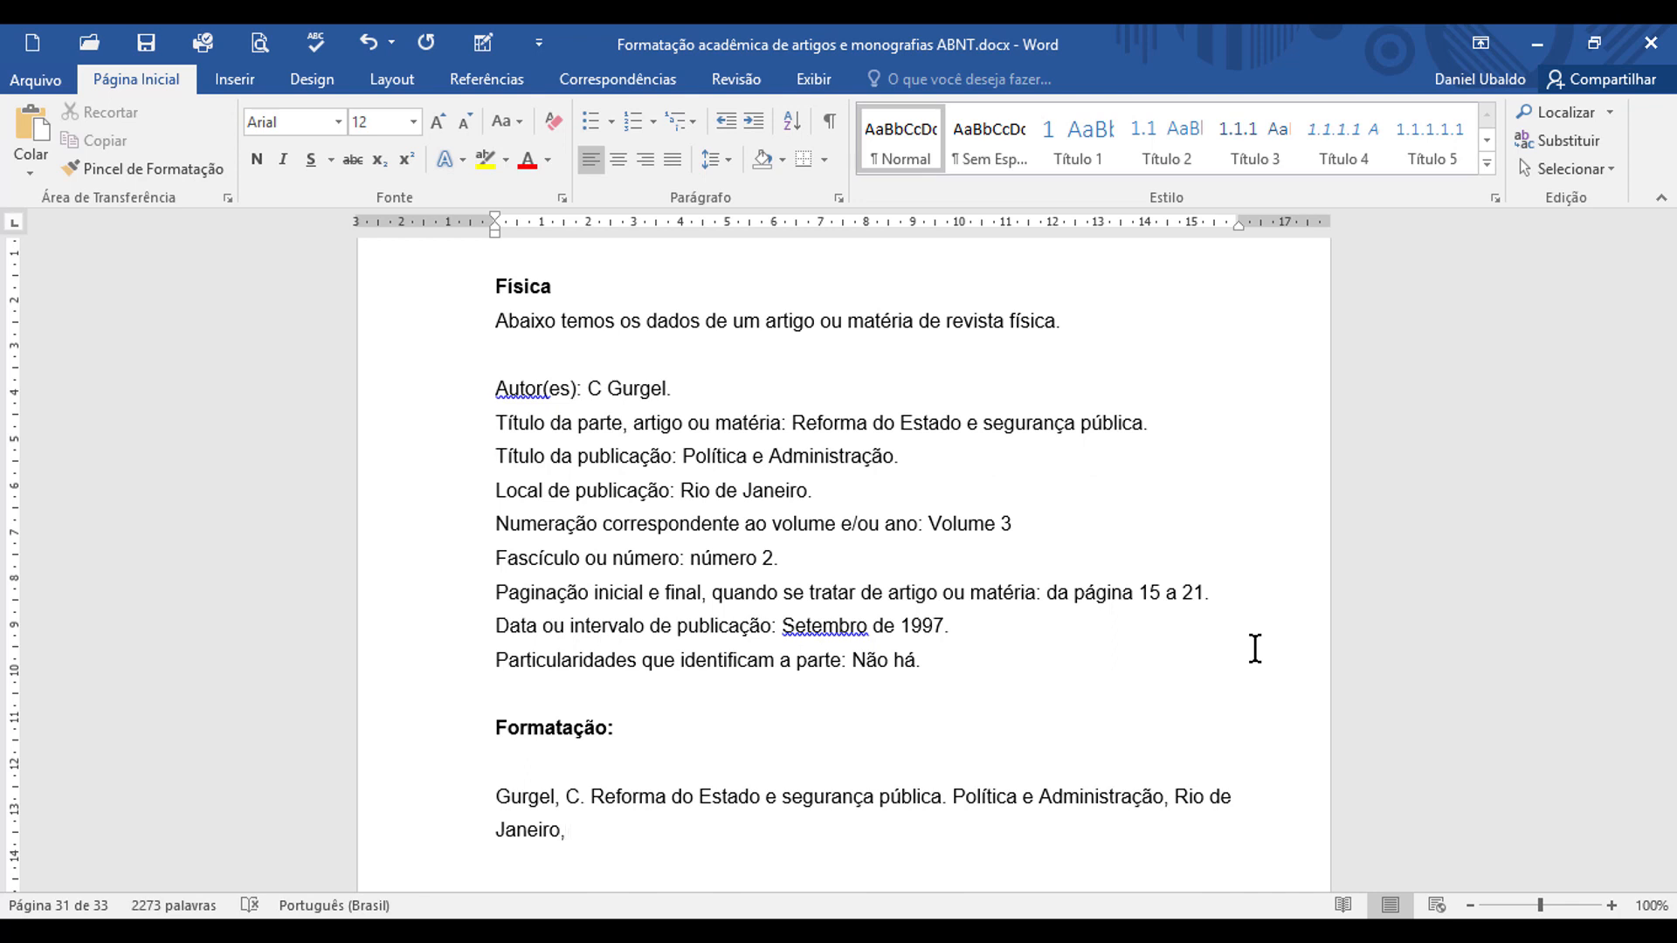
{"action": "type", "text": "v. 3, n. 2, p. 15-21, s"}
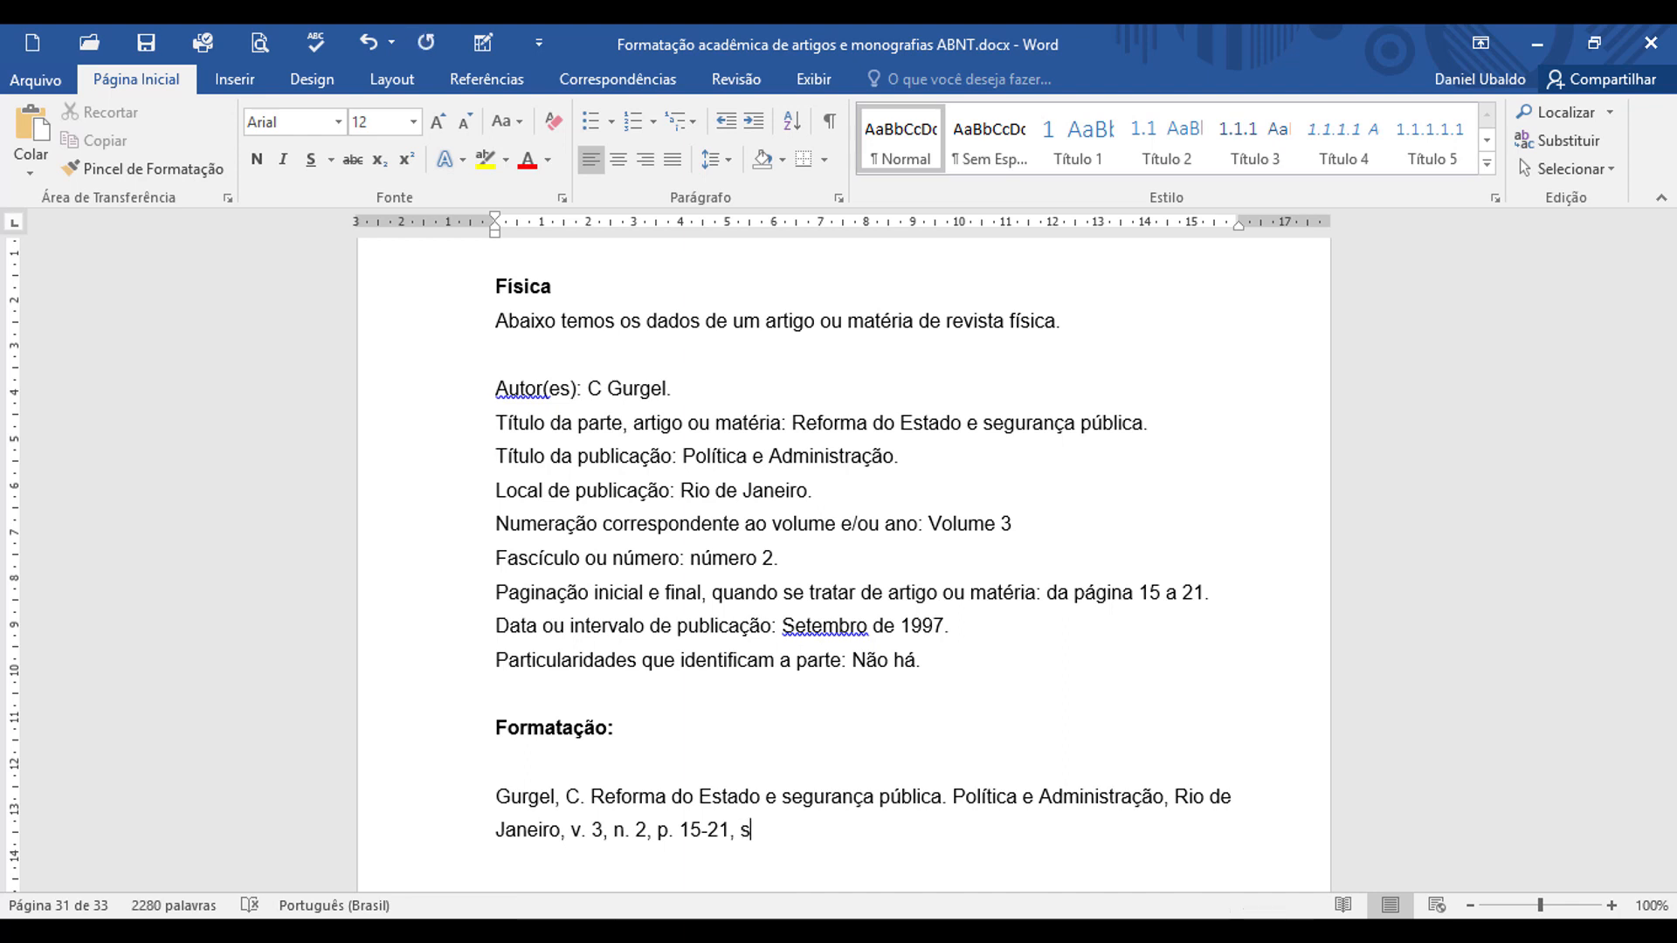
{"action": "type", "text": "et. 1997."}
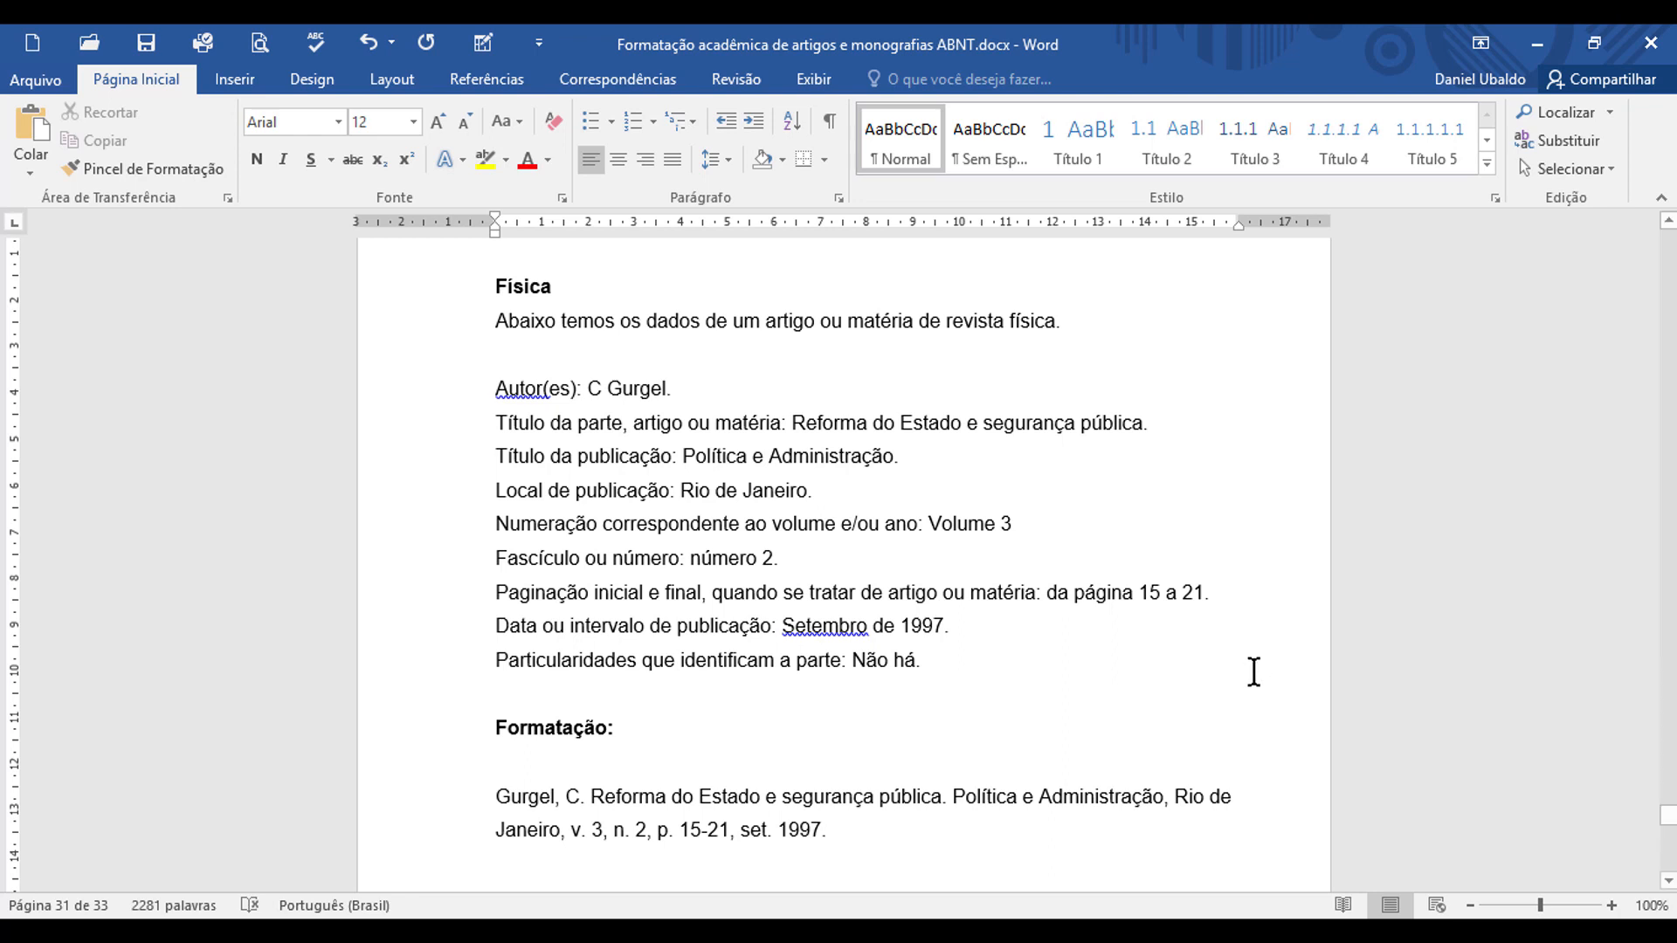
Step: Change the author's surname in the finished reference to all uppercase (MAIÚSCULAS)
{"action": "scroll", "coordinate": [960, 732], "scroll_direction": "down", "scroll_amount": 1}
{"action": "scroll", "coordinate": [964, 732], "scroll_direction": "down", "scroll_amount": 2}
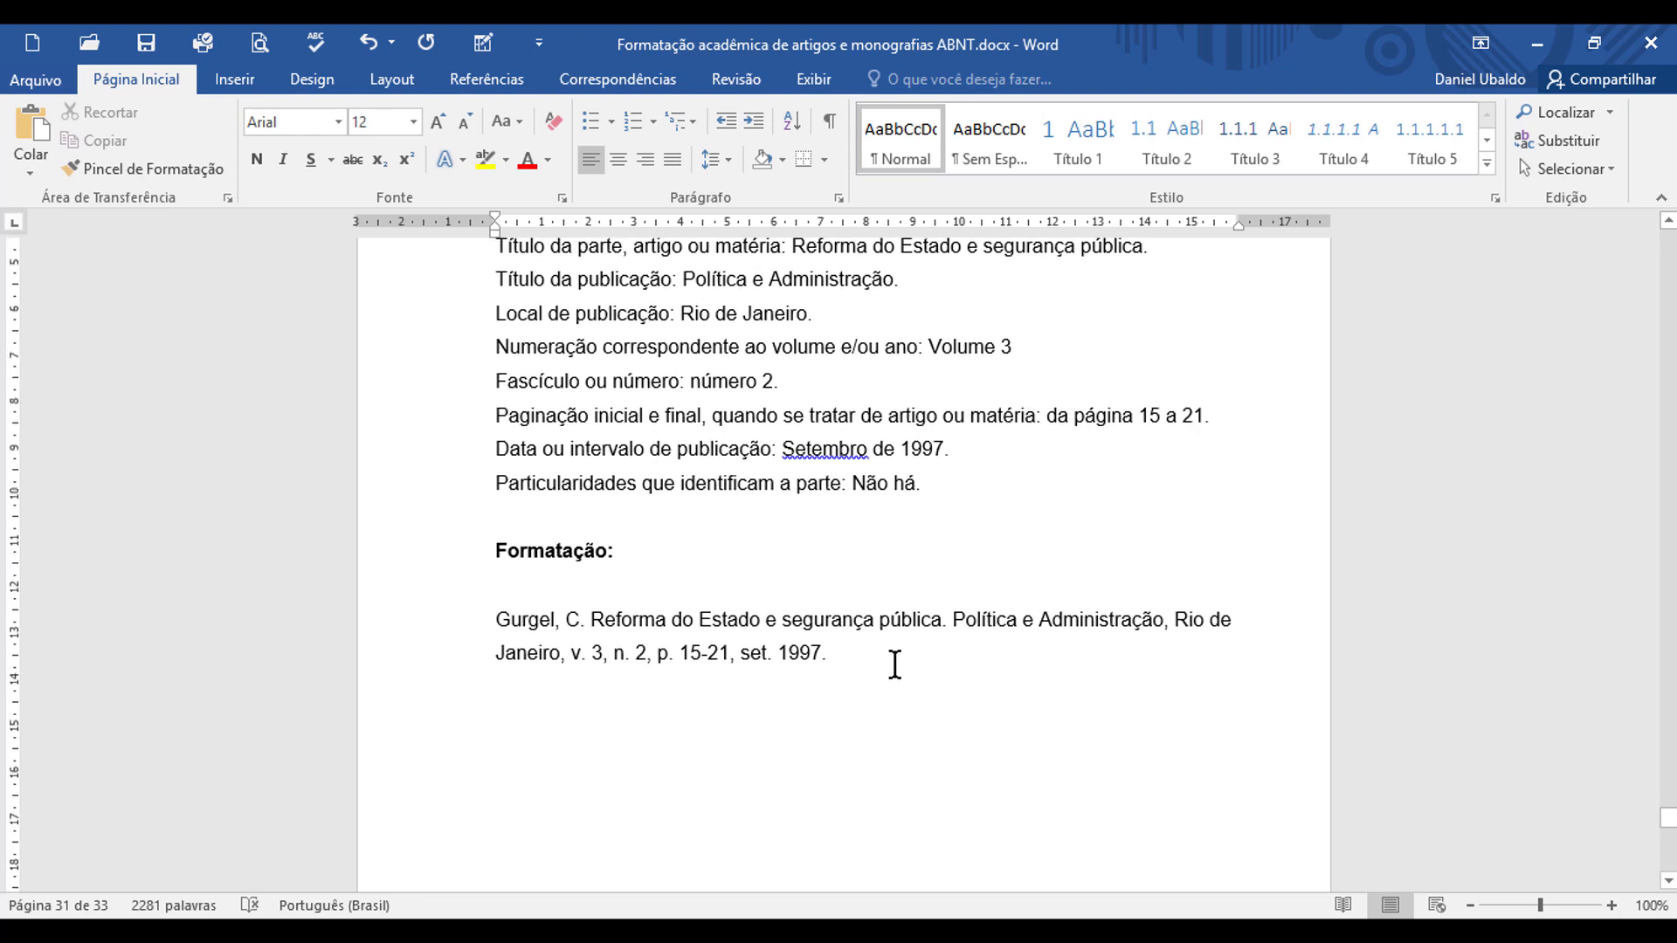
{"action": "double_click", "coordinate": [537, 619]}
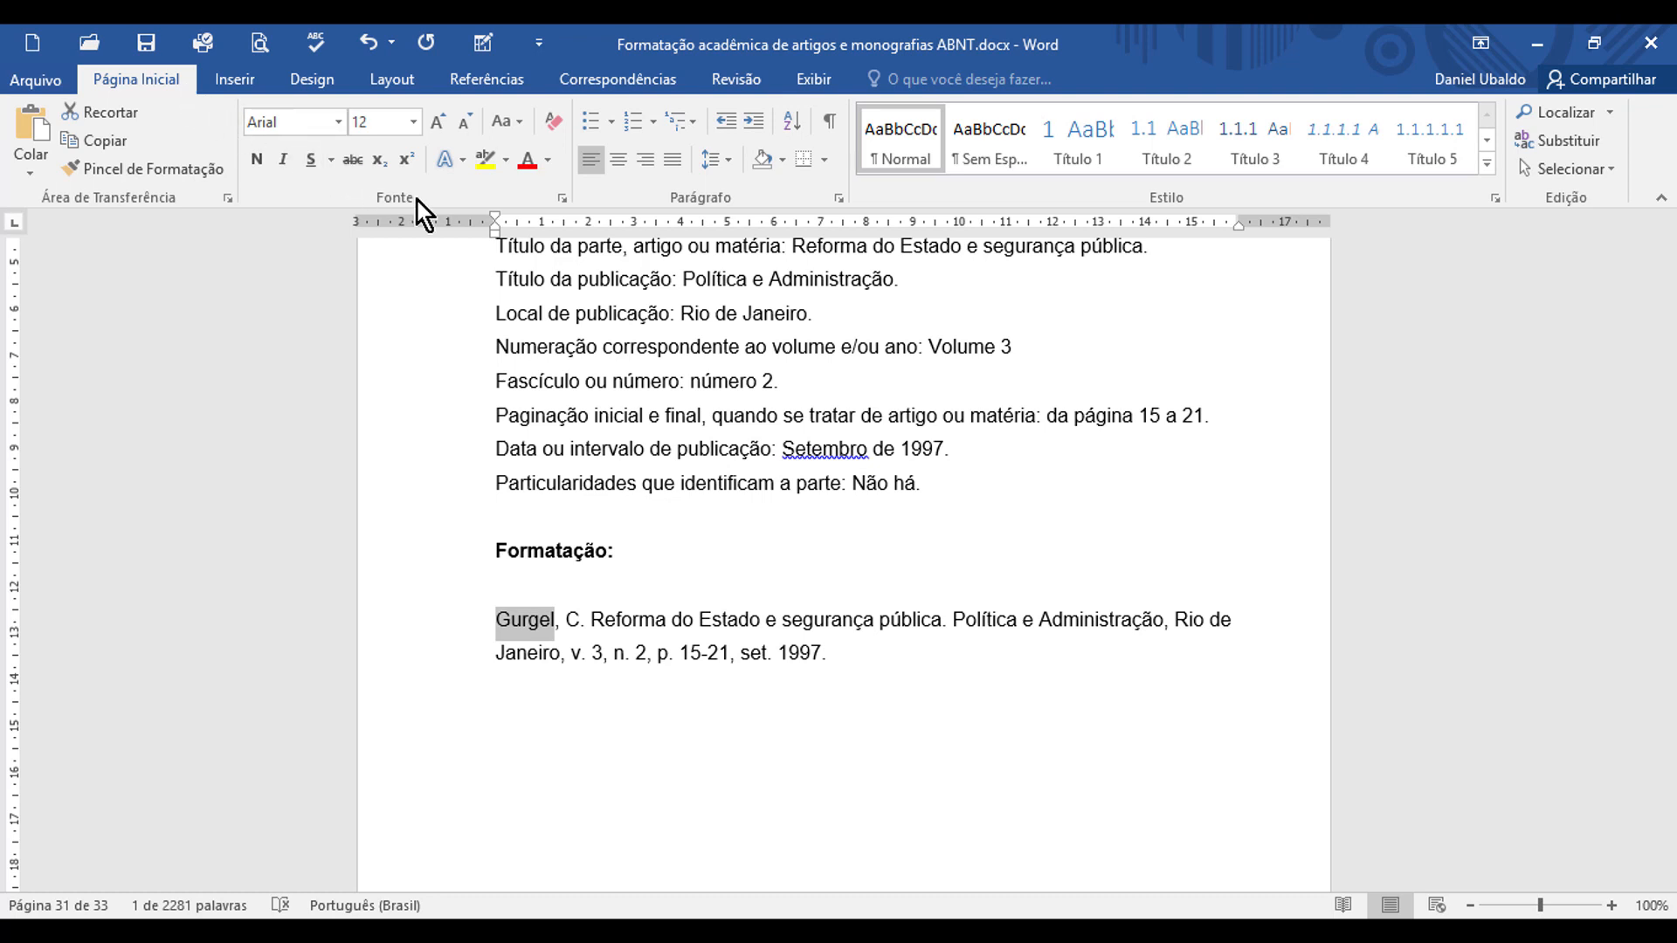
{"action": "left_click", "coordinate": [521, 122]}
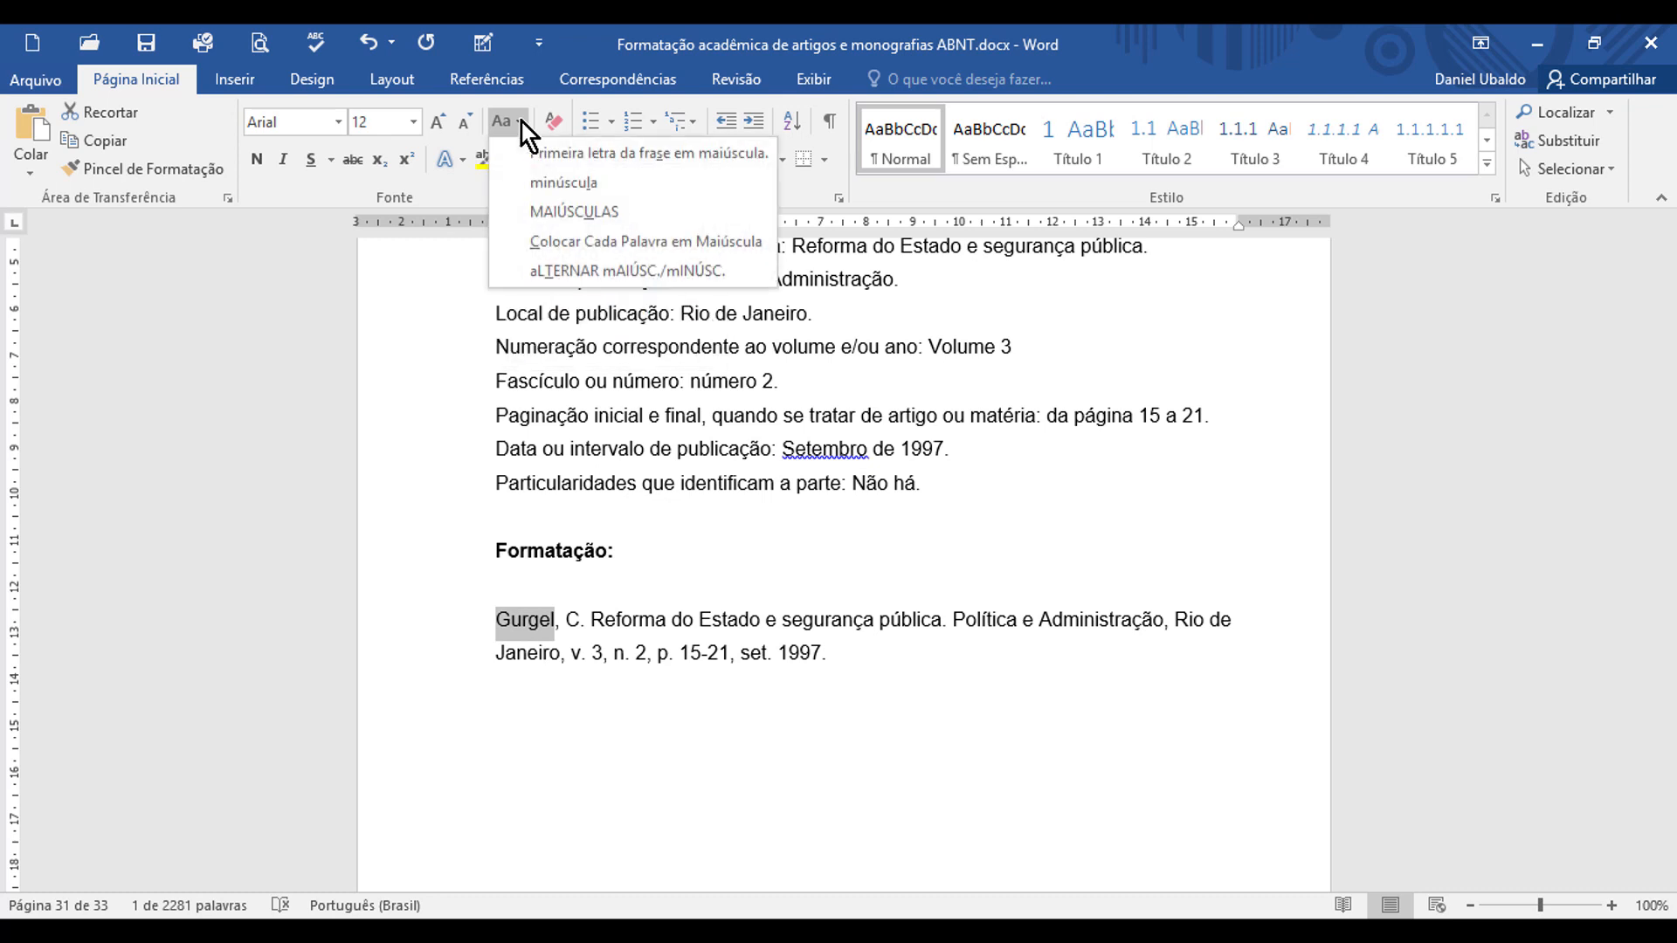
{"action": "left_click", "coordinate": [611, 213]}
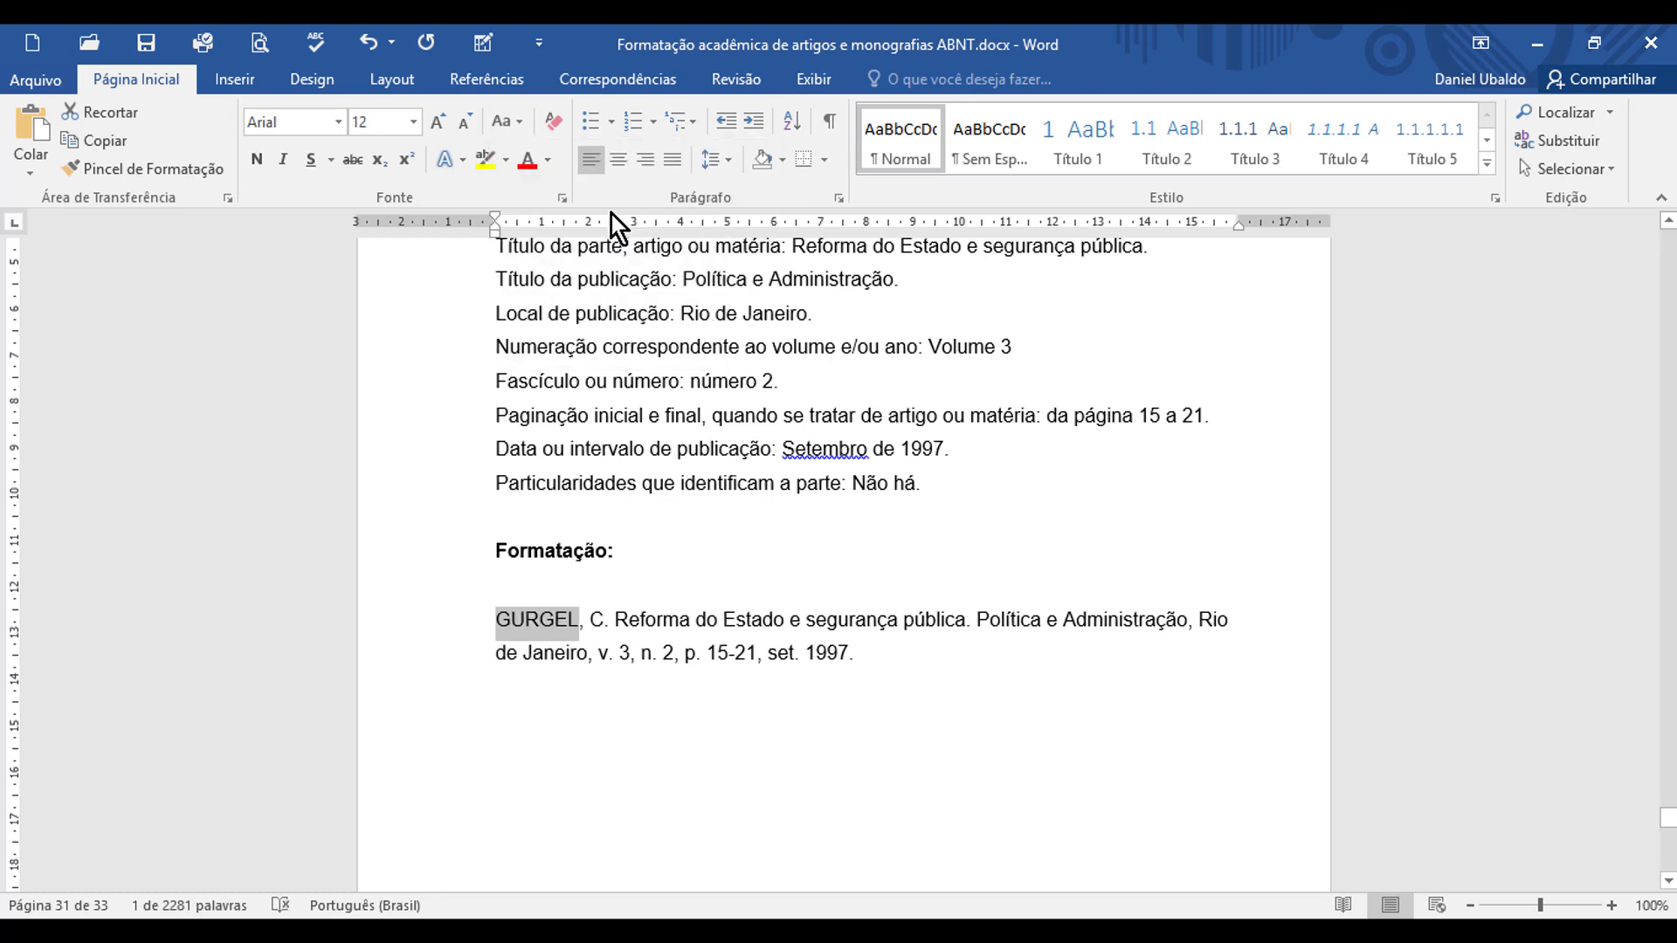
Step: Make the publication title "Política e Administração" bold in the finished reference
{"action": "scroll", "coordinate": [955, 438], "scroll_direction": "up", "scroll_amount": 1}
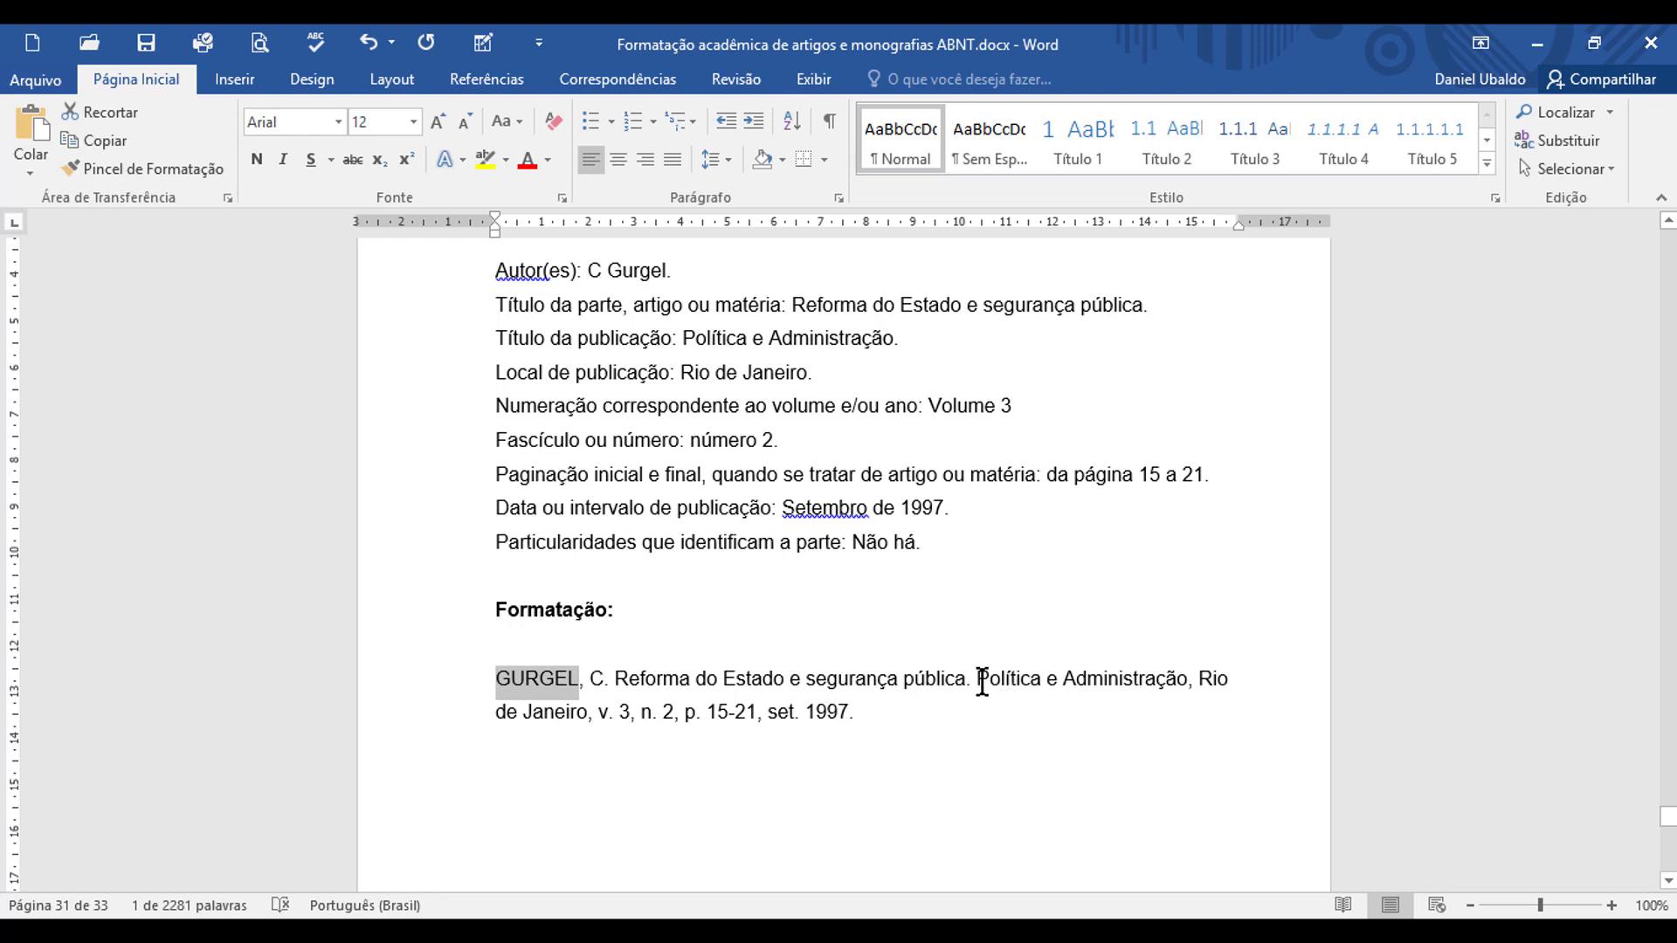
{"action": "left_click_drag", "start_coordinate": [979, 681], "coordinate": [1122, 685]}
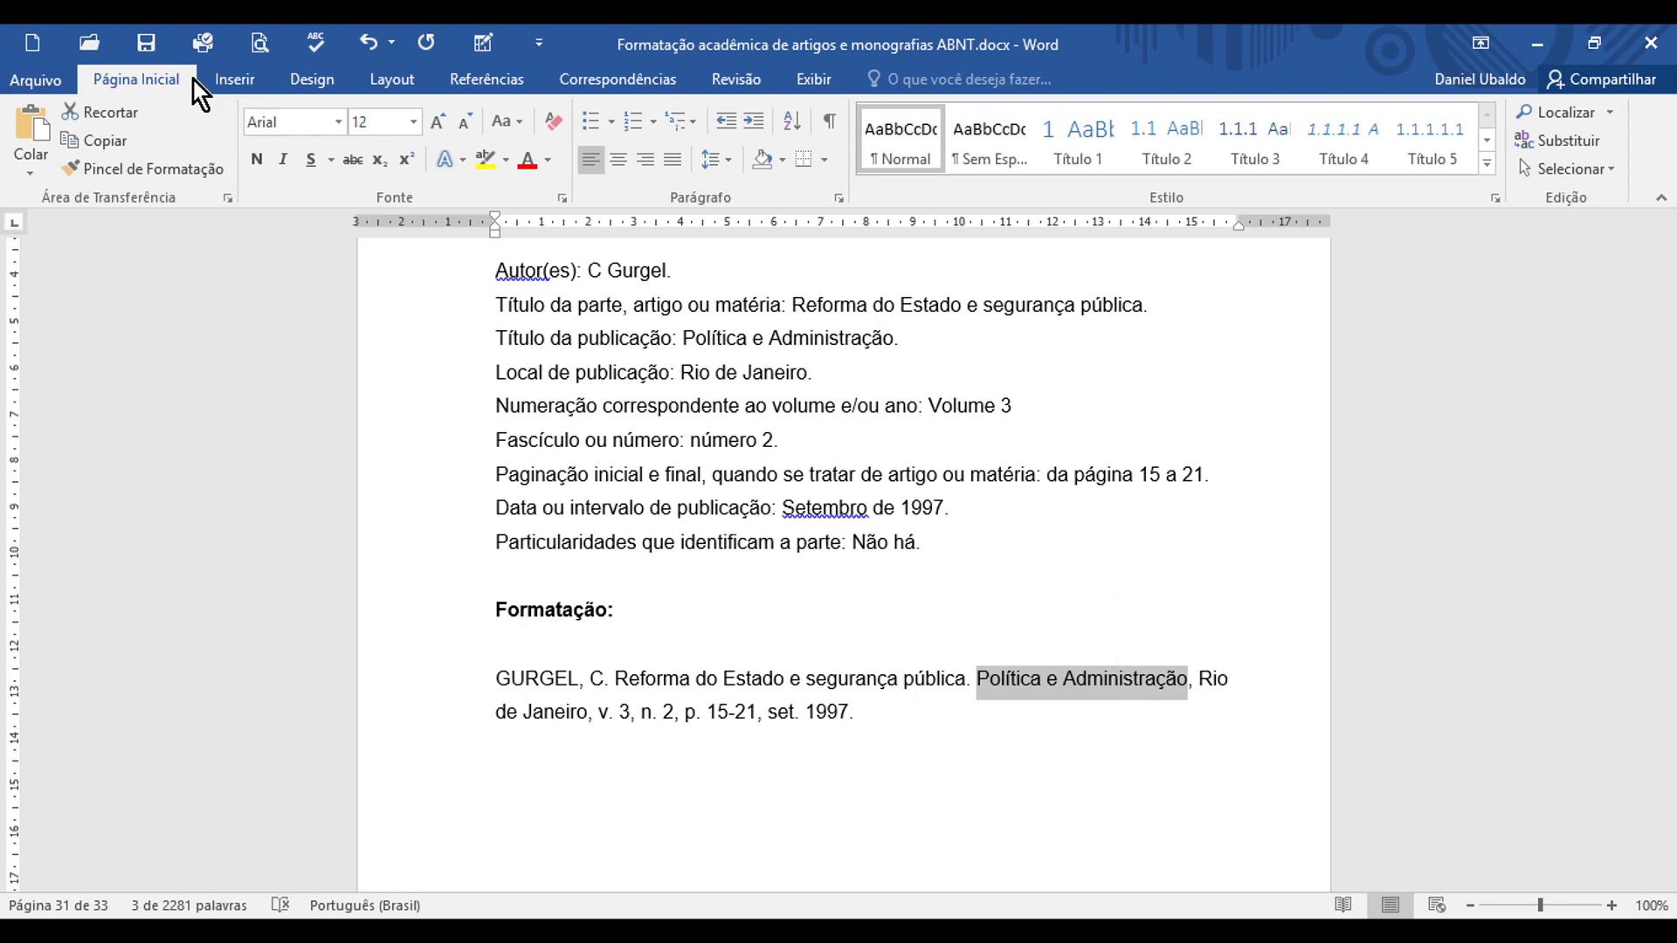
{"action": "left_click", "coordinate": [266, 168]}
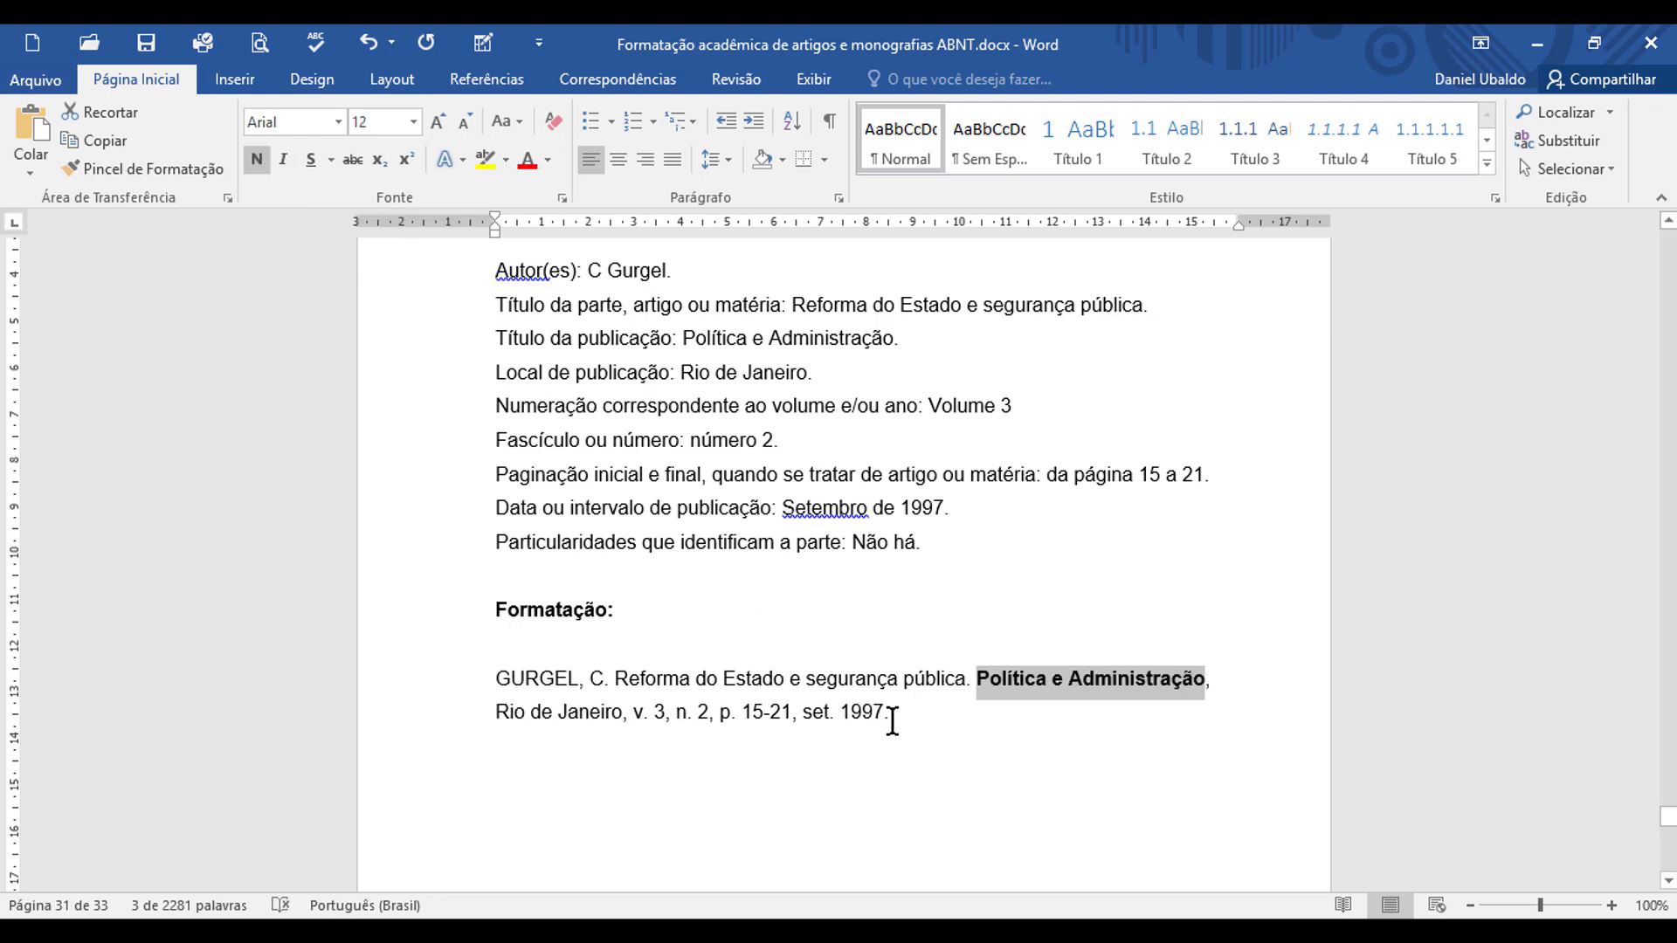
{"action": "left_click", "coordinate": [924, 724]}
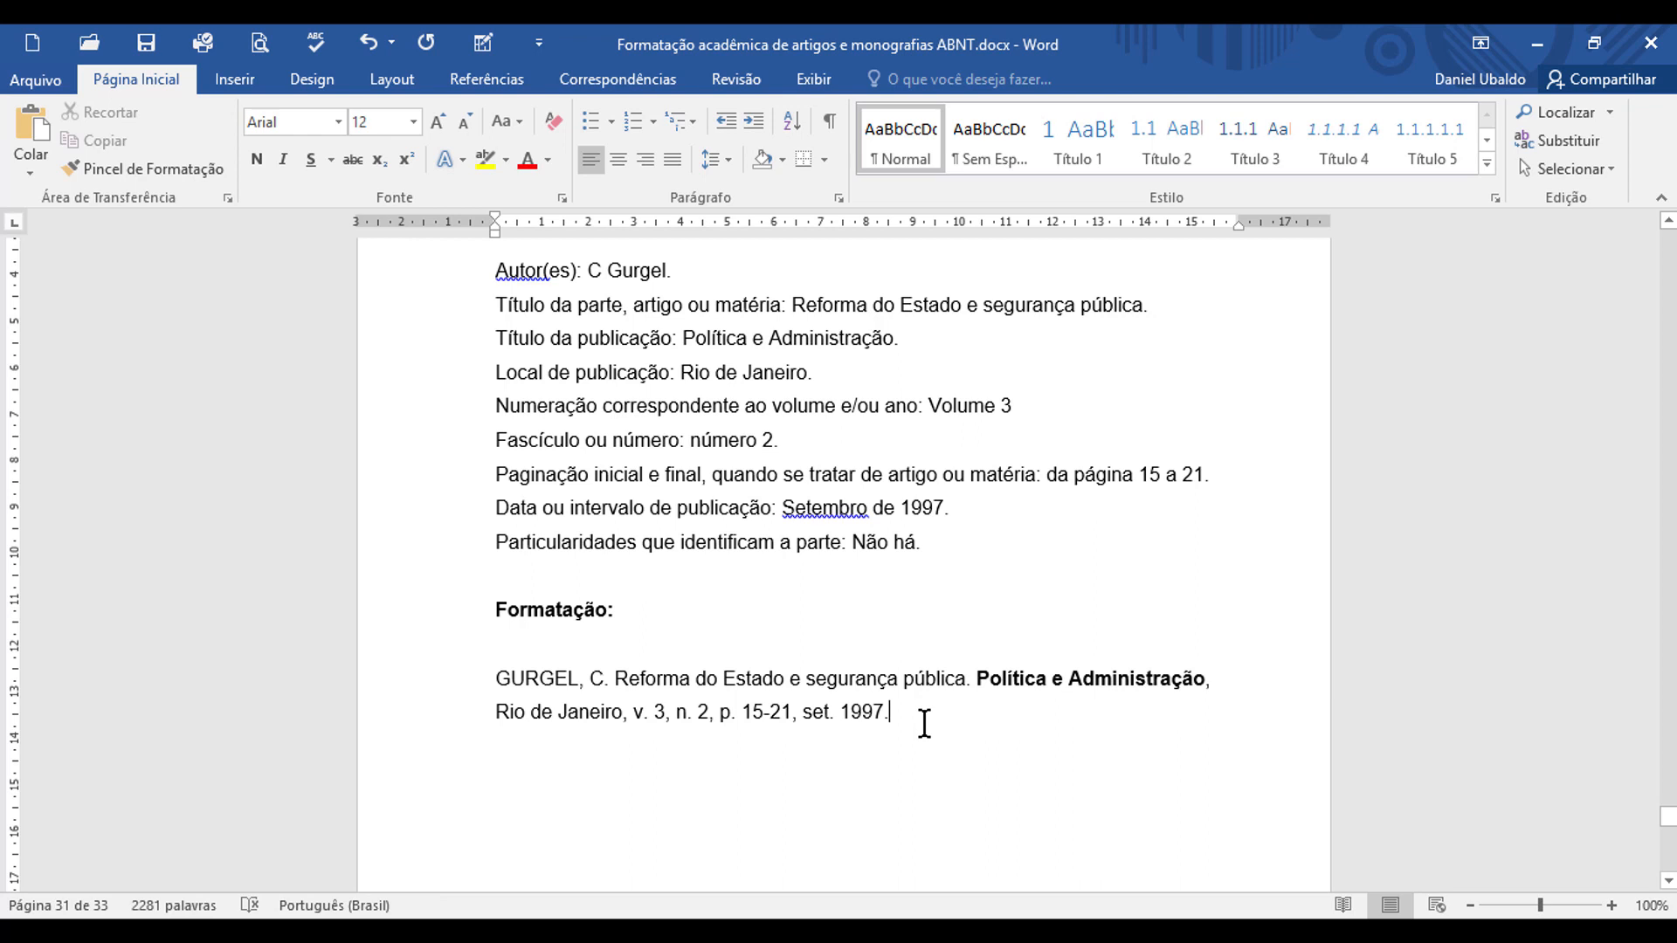
Step: Start the online-magazine reference under "Formatação:" on the following page with the author's surname copied from the data, plus a comma
{"action": "scroll", "coordinate": [934, 716], "scroll_direction": "down", "scroll_amount": 10}
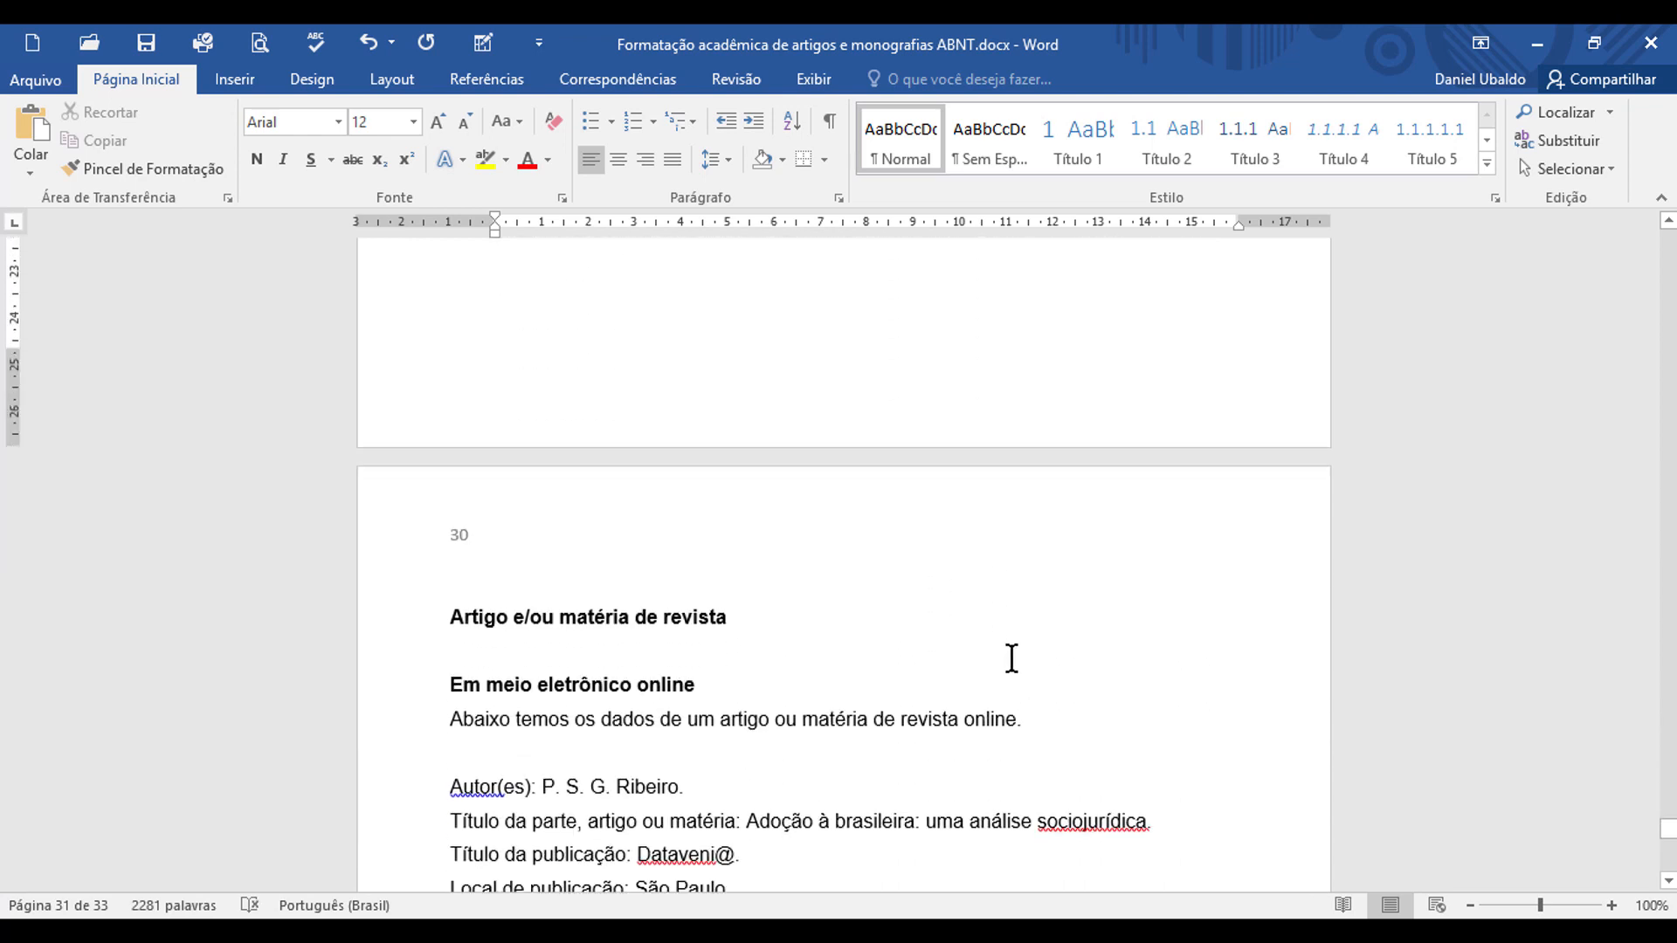
{"action": "scroll", "coordinate": [1013, 656], "scroll_direction": "down", "scroll_amount": 5}
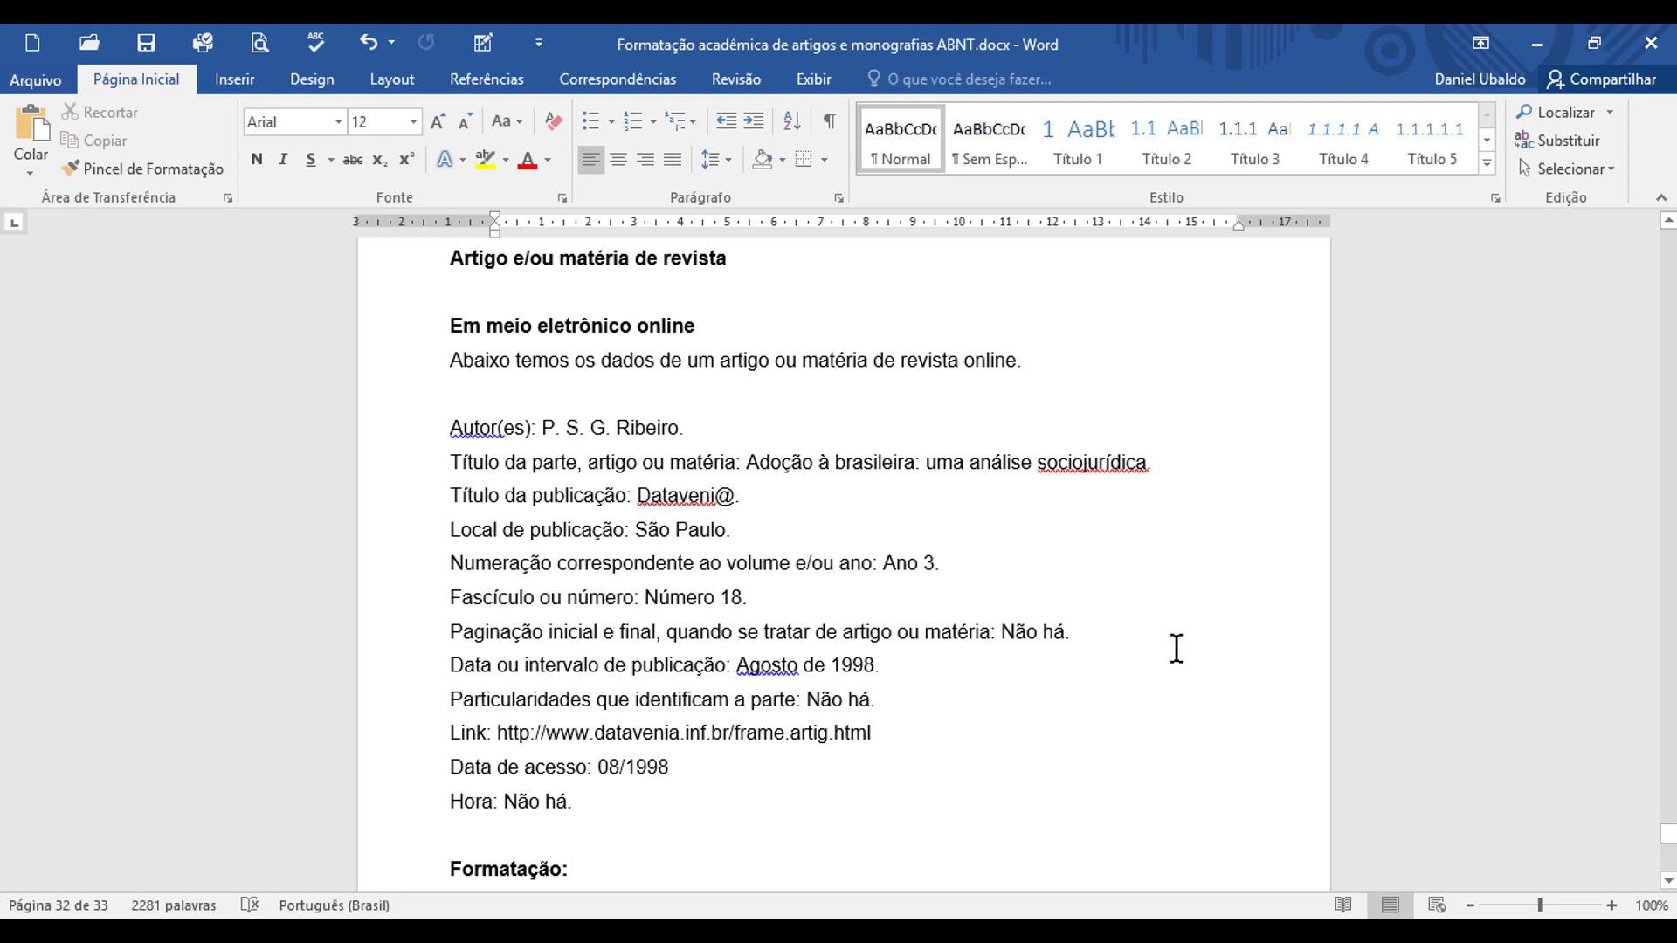
{"action": "double_click", "coordinate": [638, 428]}
{"action": "key", "text": "ctrl+c"}
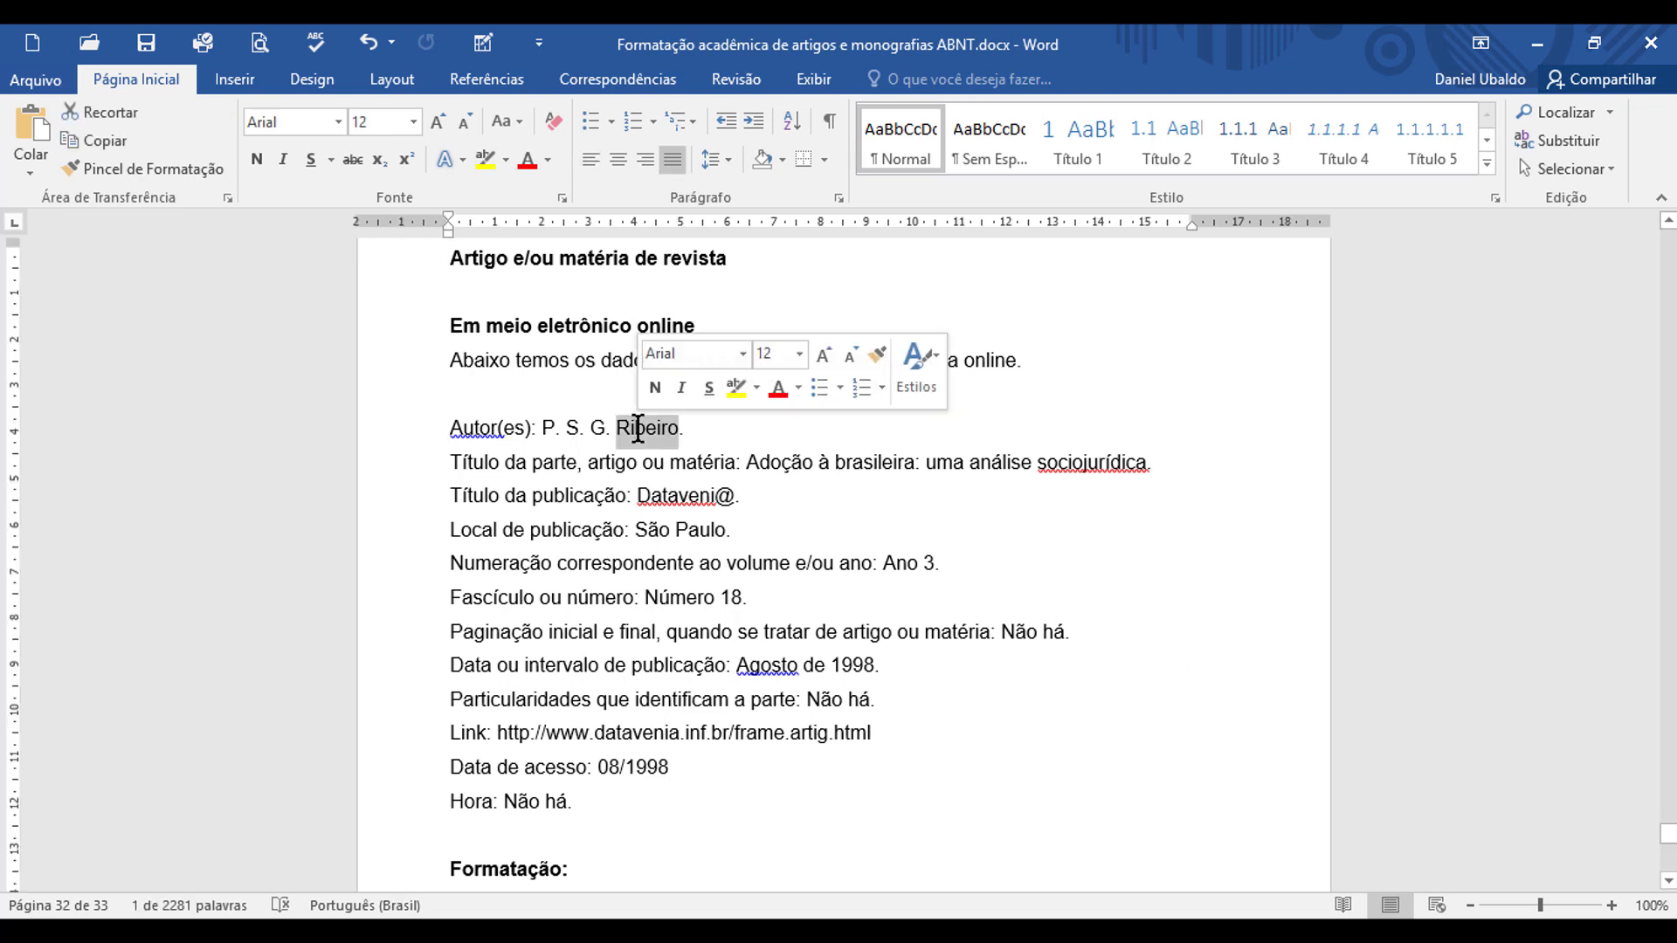
{"action": "scroll", "coordinate": [612, 533], "scroll_direction": "down", "scroll_amount": 3}
{"action": "left_click", "coordinate": [571, 623]}
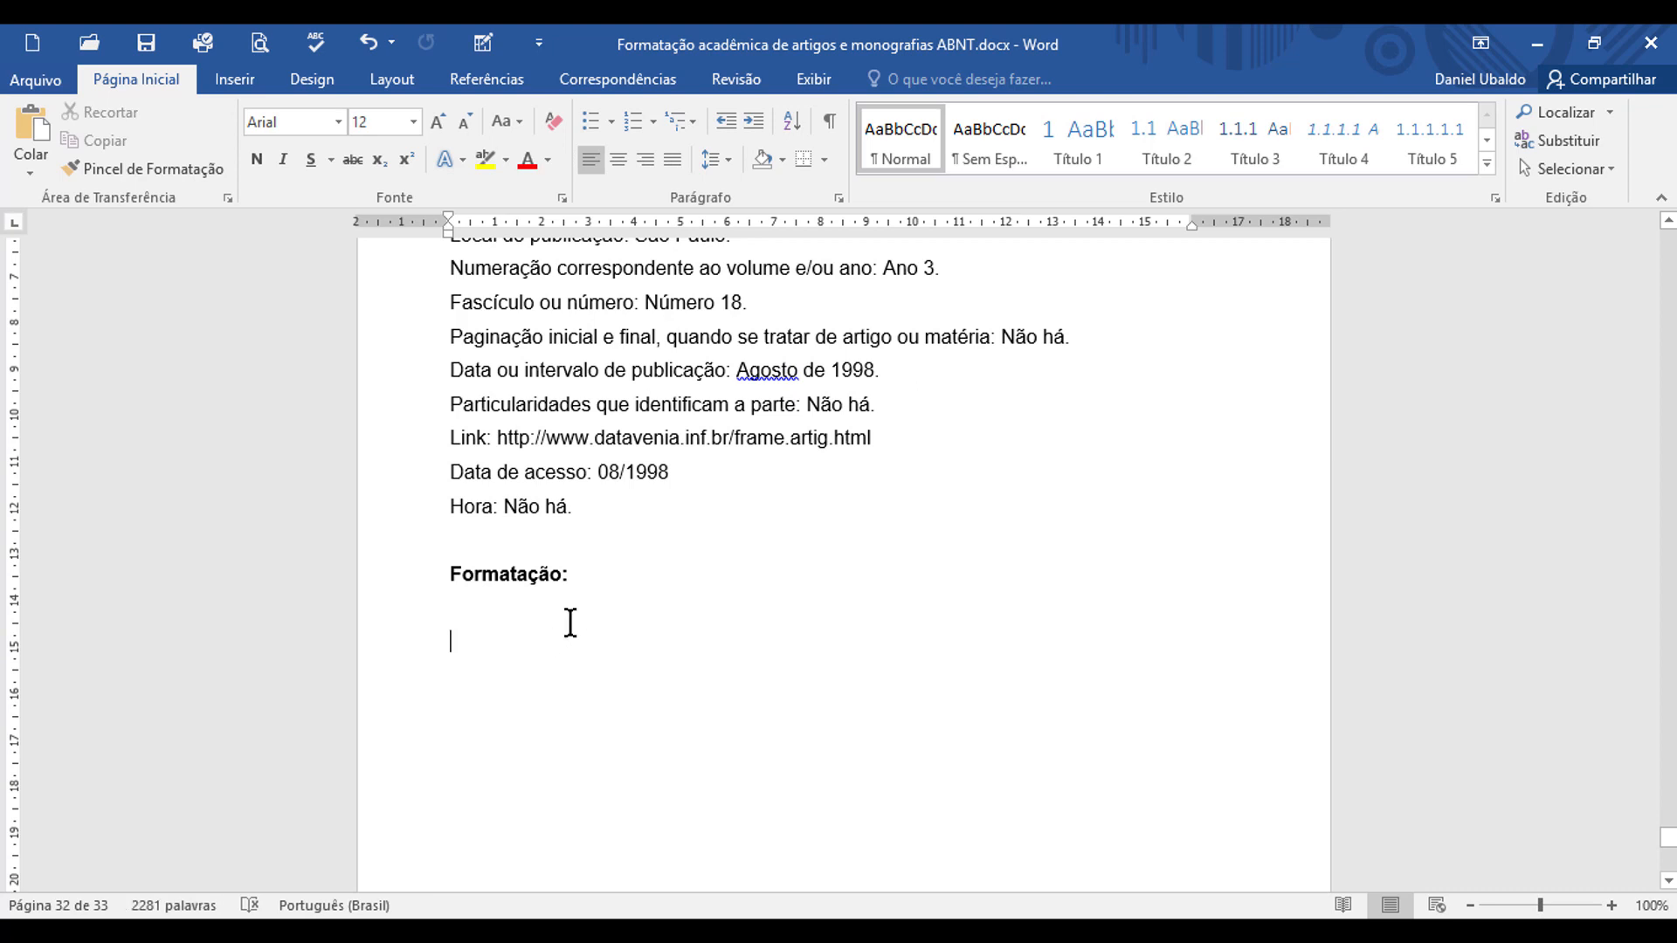
{"action": "key", "text": "ctrl+v"}
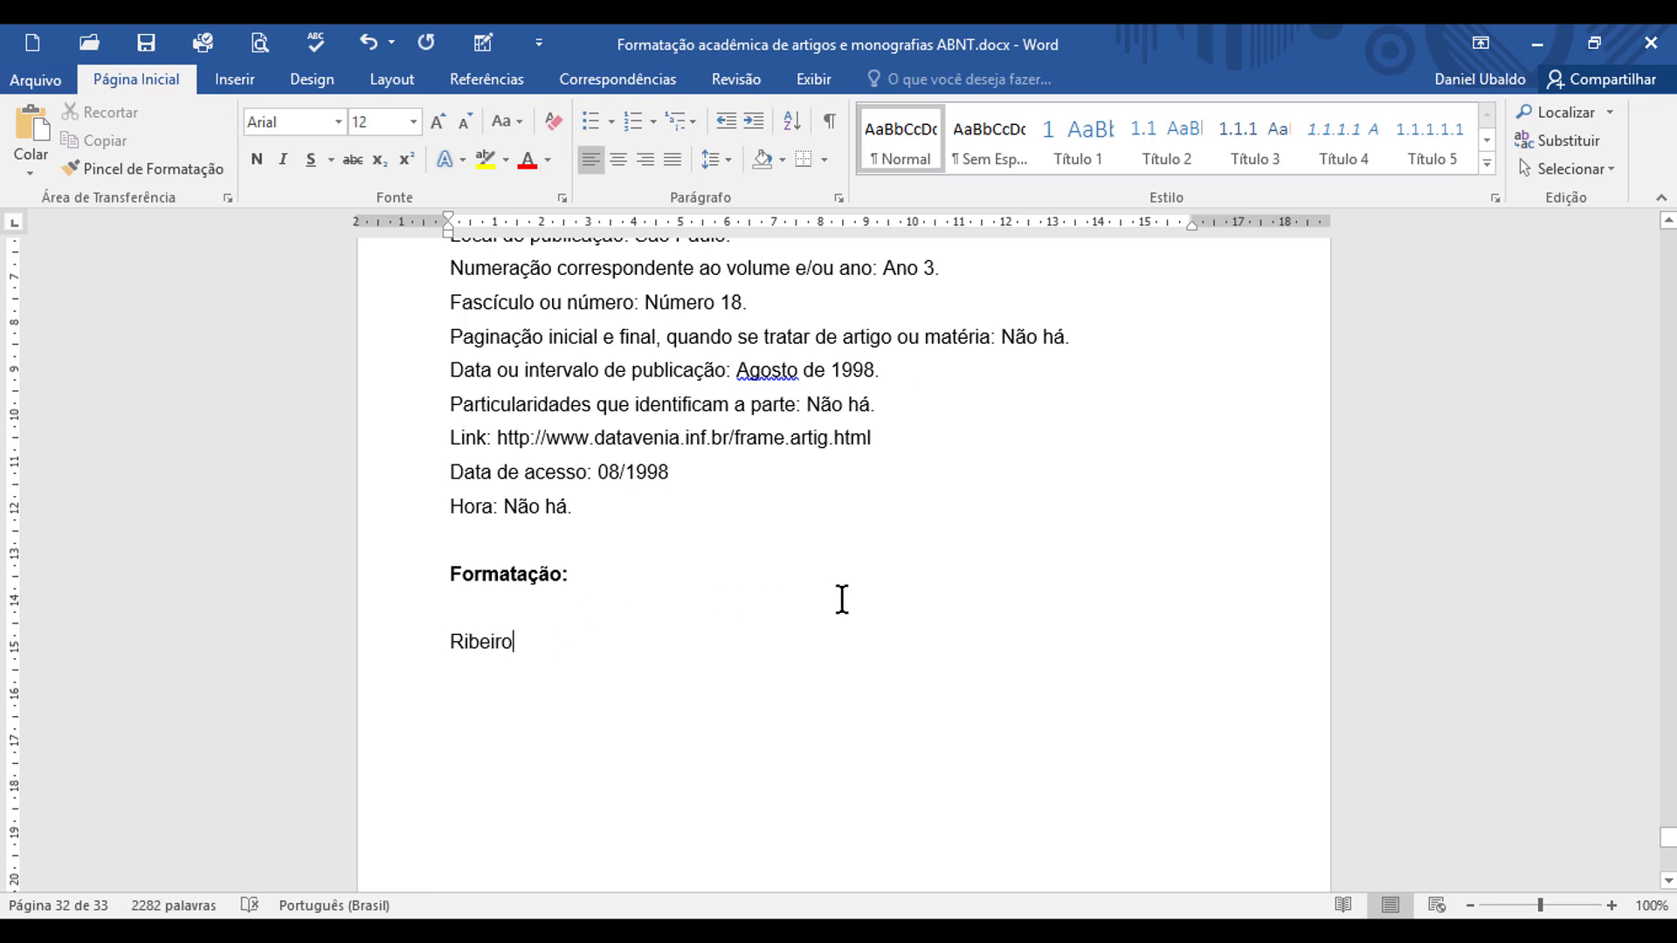
{"action": "type", "text": ","}
Step: Copy the author's initials from the online article data and paste them after the surname, ending with a period
{"action": "scroll", "coordinate": [842, 600], "scroll_direction": "up", "scroll_amount": 2}
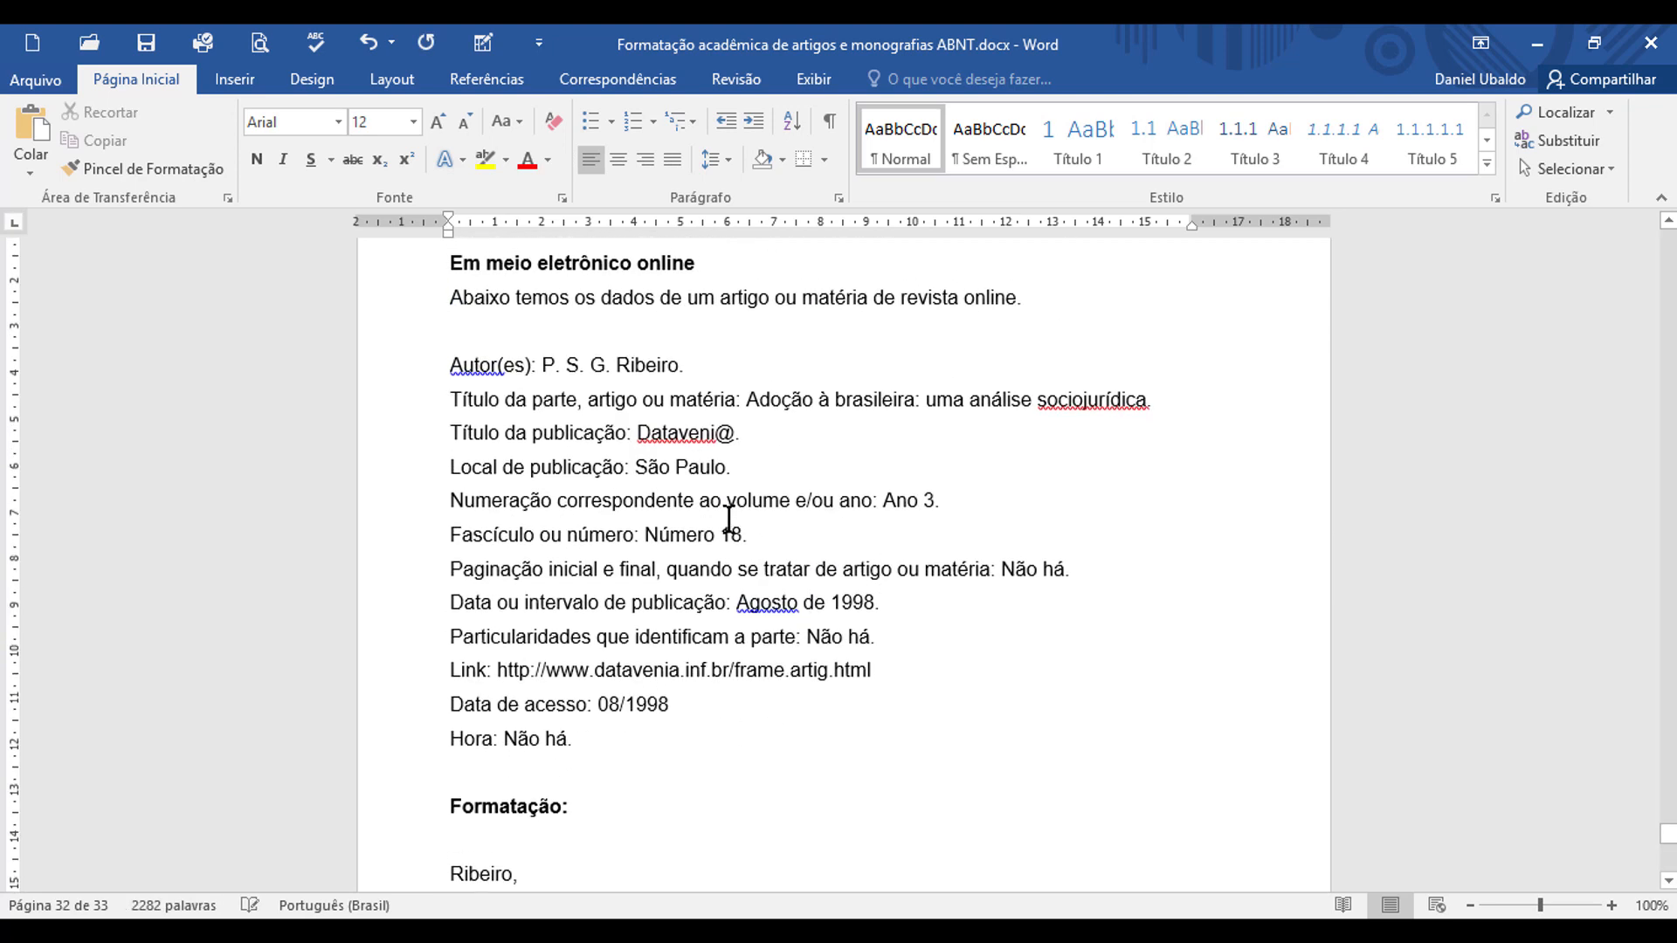
{"action": "left_click_drag", "start_coordinate": [555, 368], "coordinate": [602, 369]}
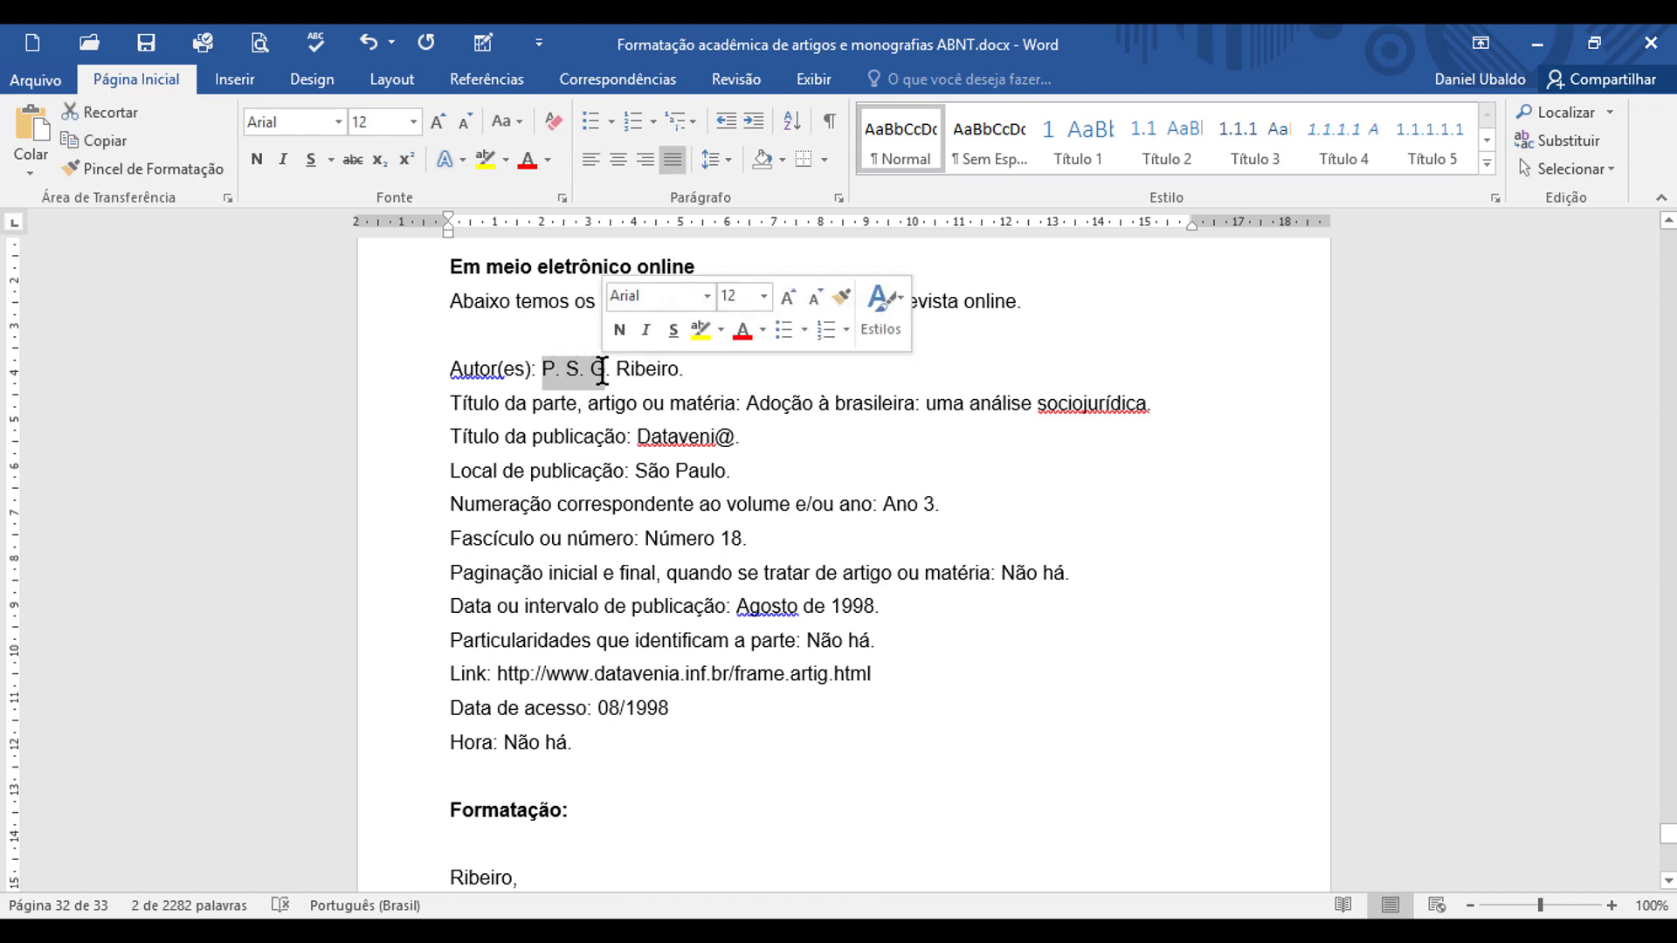
{"action": "key", "text": "ctrl+c"}
{"action": "scroll", "coordinate": [611, 655], "scroll_direction": "down", "scroll_amount": 3}
{"action": "left_click", "coordinate": [603, 644]}
{"action": "key", "text": "ctrl+v"}
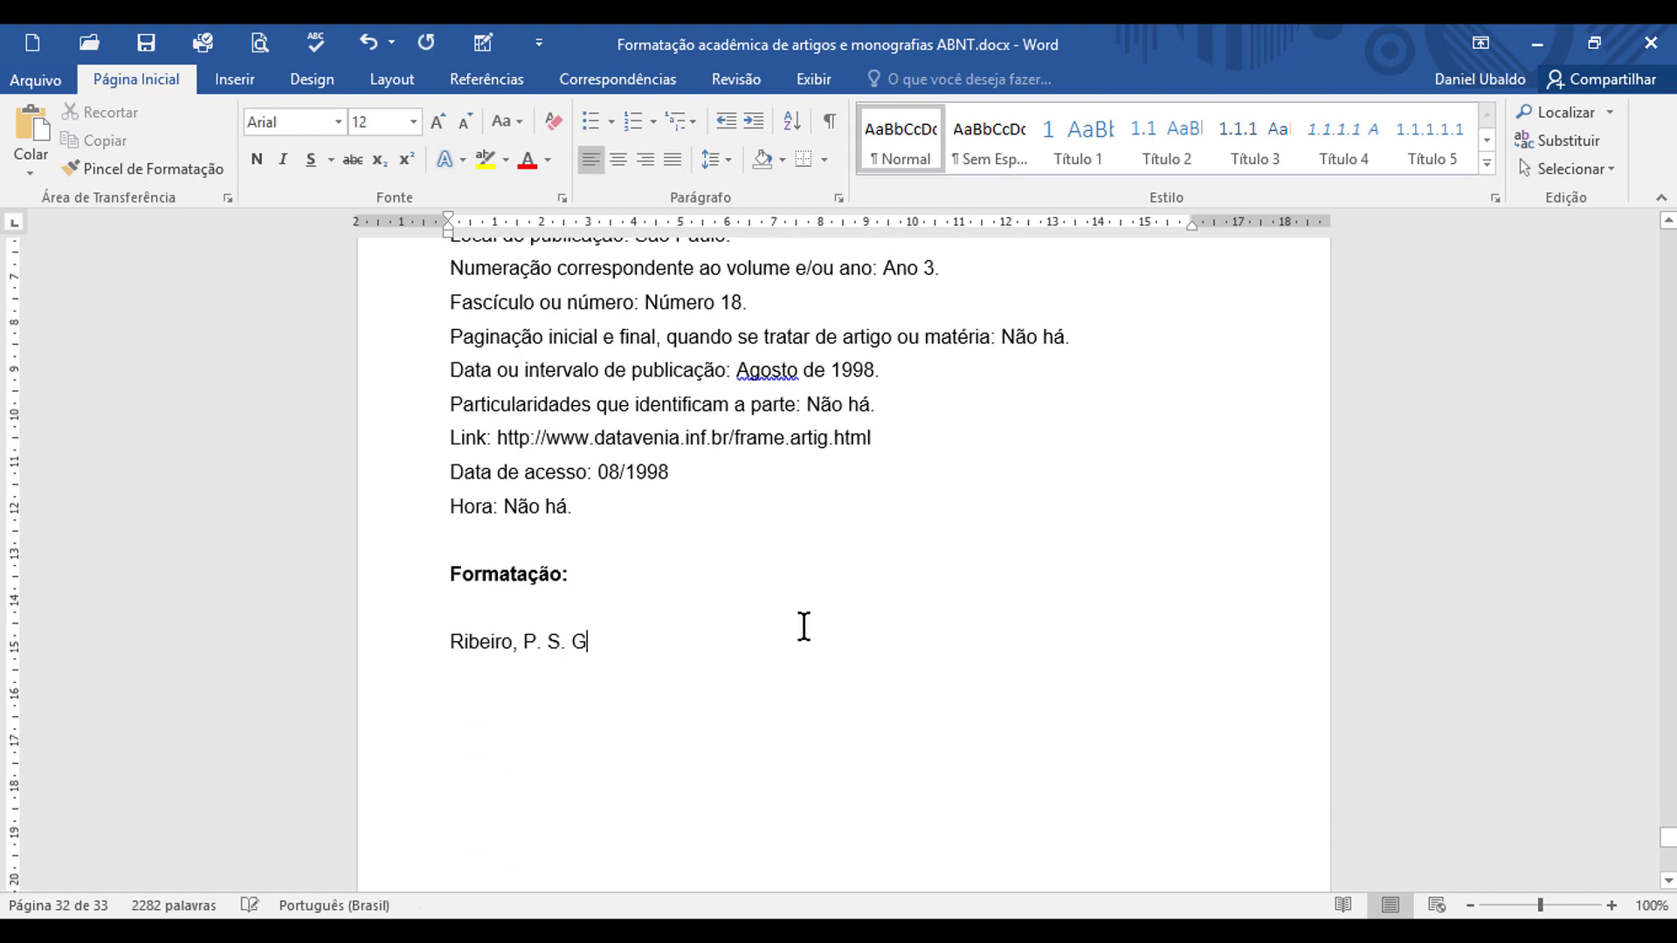
{"action": "type", "text": "."}
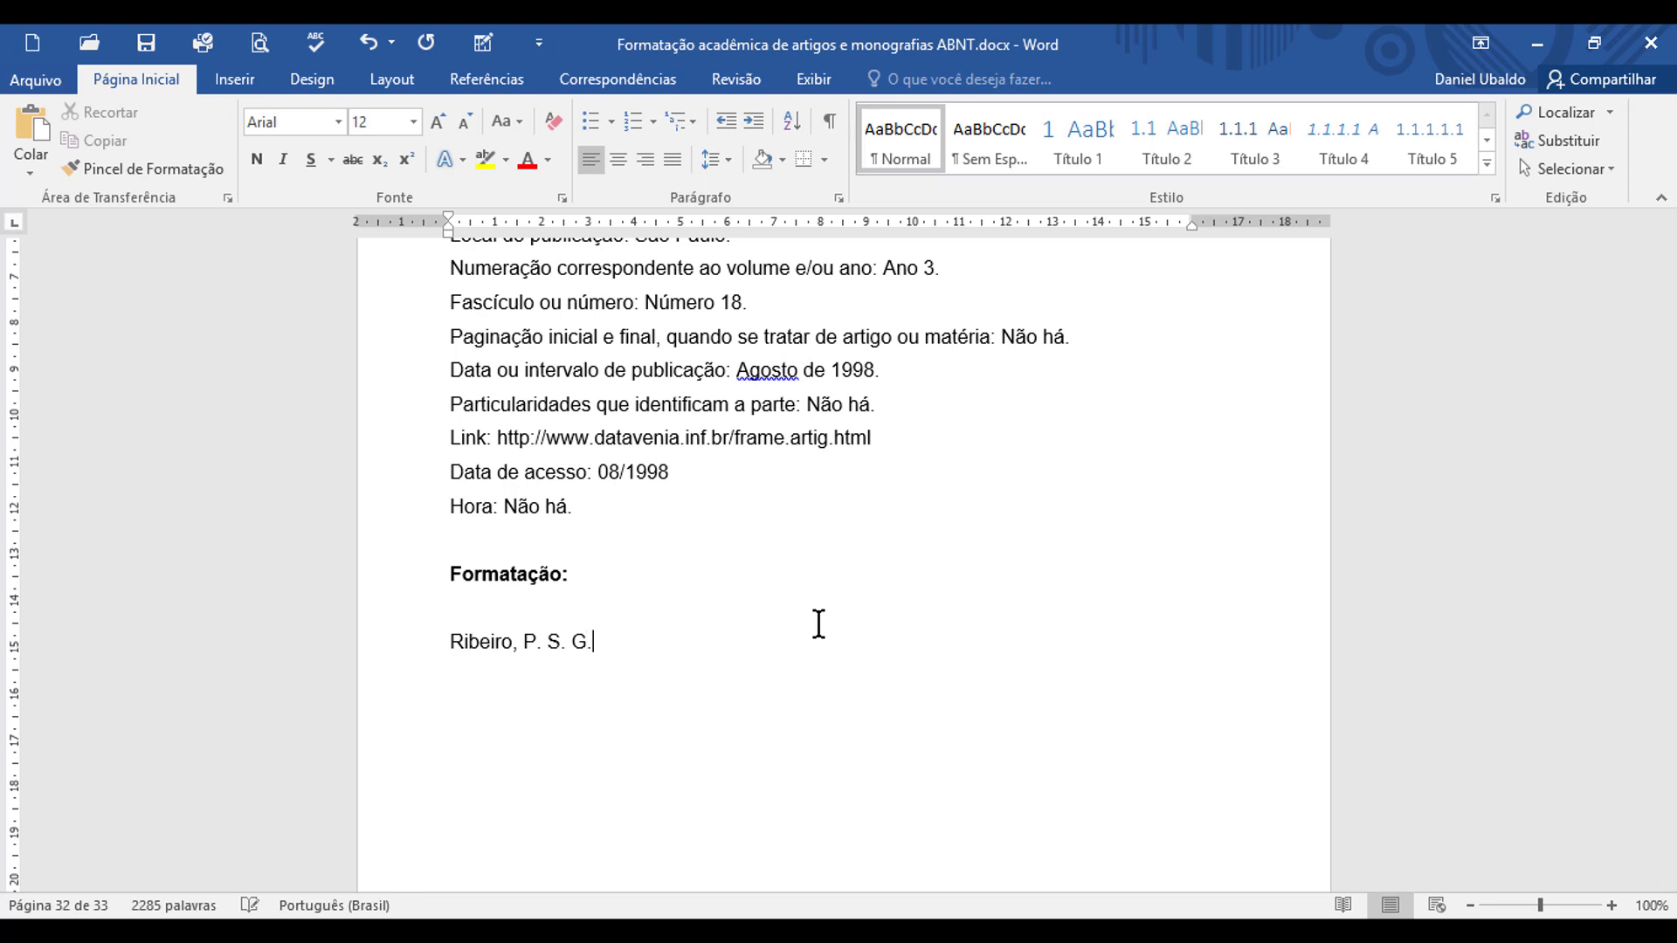
{"action": "scroll", "coordinate": [818, 623], "scroll_direction": "up", "scroll_amount": 1}
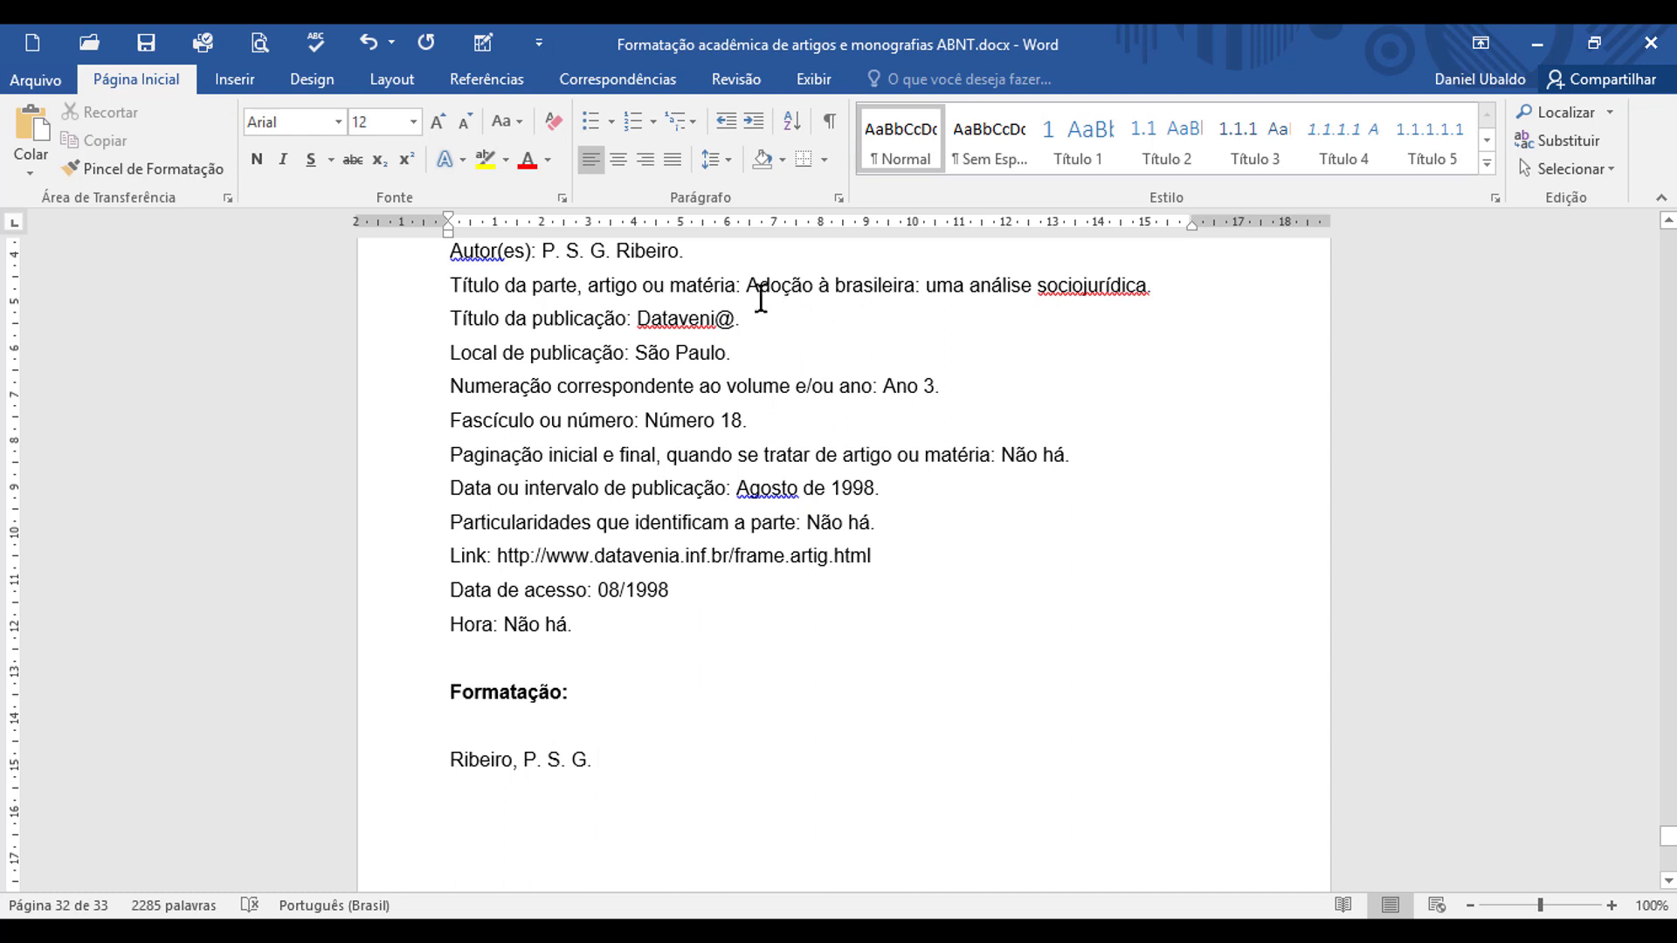
Step: Copy the article title "Adoção à brasileira: uma análise sociojurídica" from the data into the reference after the initials, ending with a period
{"action": "left_click_drag", "start_coordinate": [748, 284], "coordinate": [1083, 306]}
{"action": "key", "text": "ctrl+c"}
{"action": "left_click", "coordinate": [659, 741]}
{"action": "key", "text": "ctrl+v"}
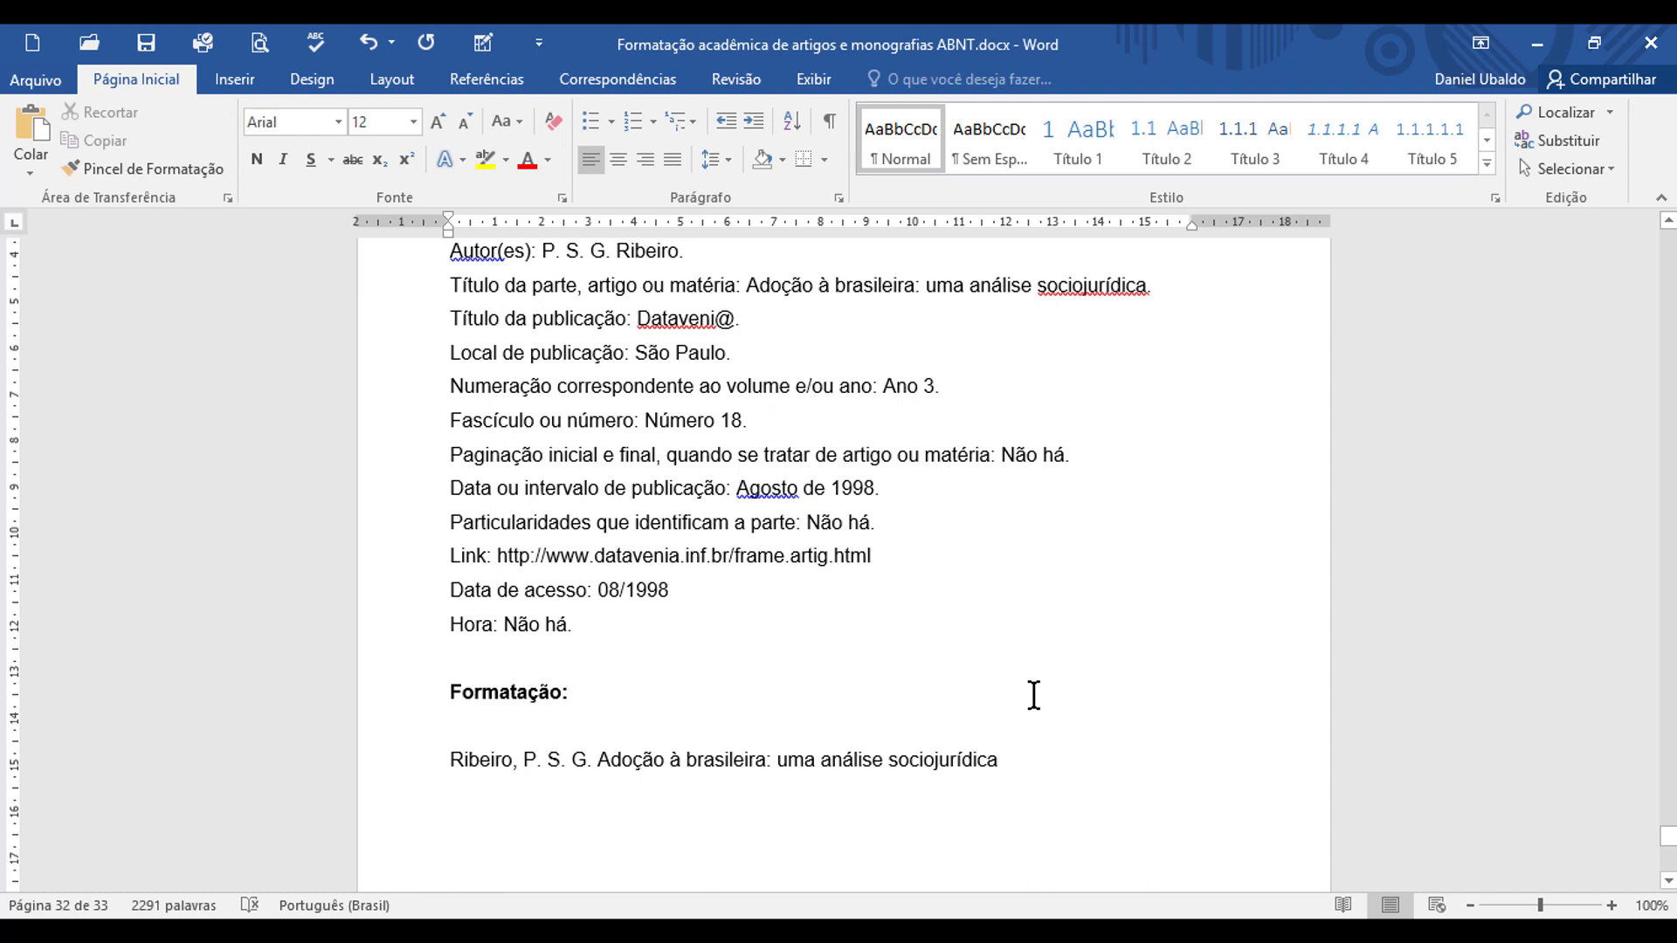
{"action": "type", "text": "."}
Step: Add the publication title "Dataveni@" and the place "São Paulo" from the data to the reference, each followed by a comma
{"action": "left_click_drag", "start_coordinate": [641, 318], "coordinate": [726, 332]}
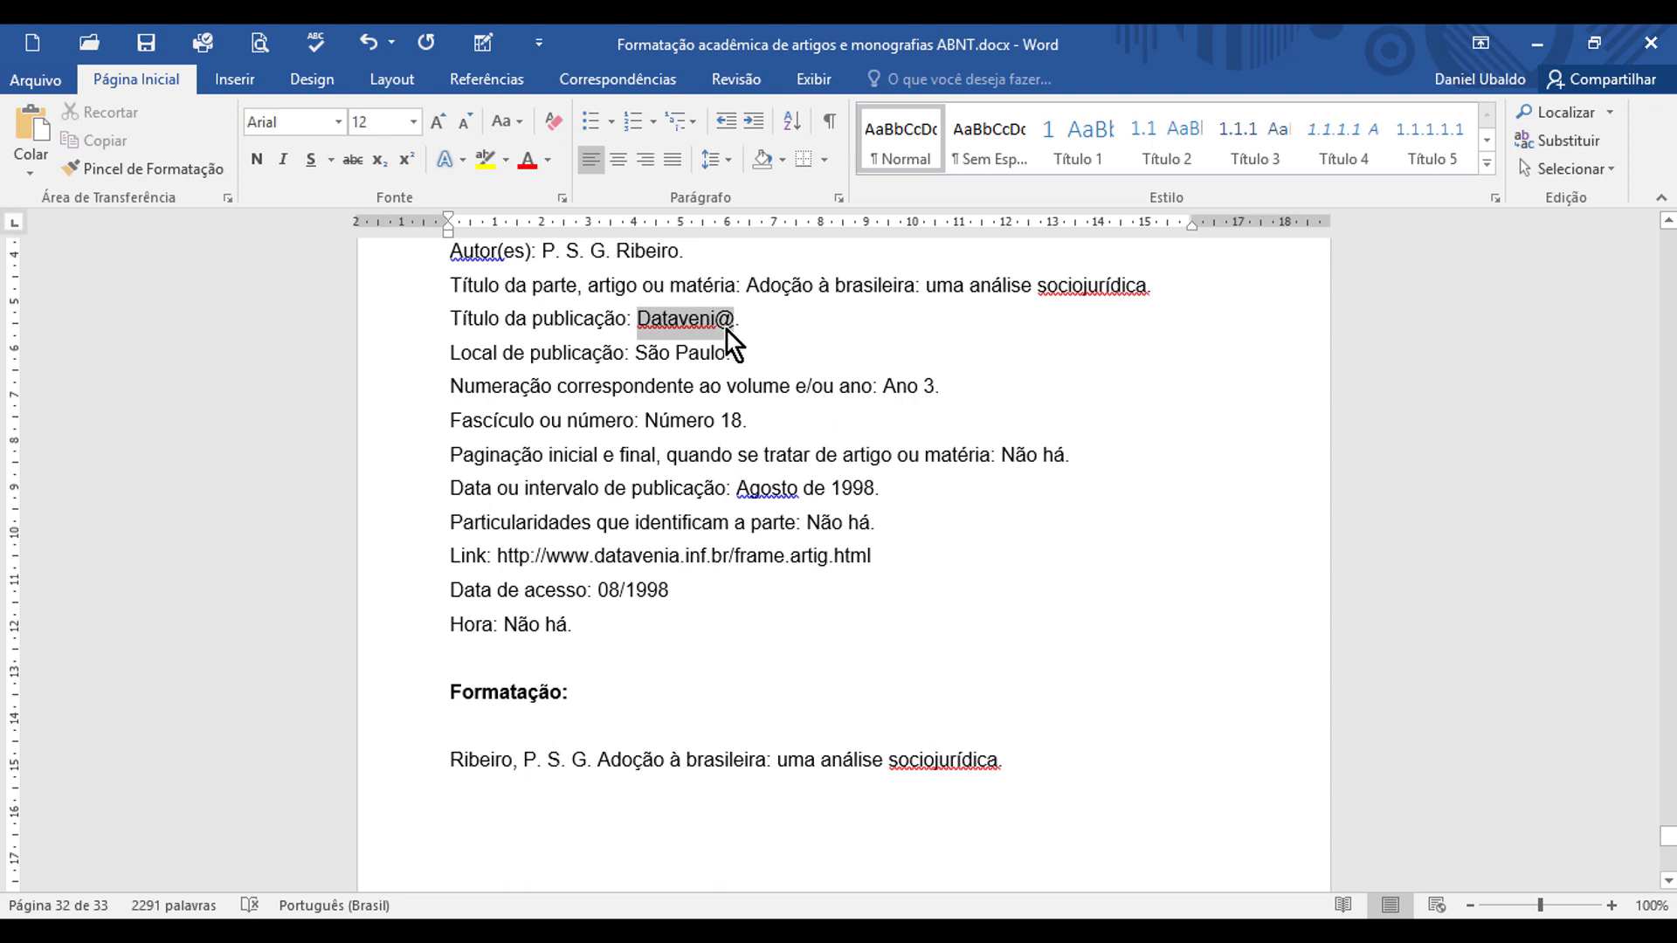
{"action": "left_click", "coordinate": [1013, 760]}
{"action": "key", "text": "ctrl+v"}
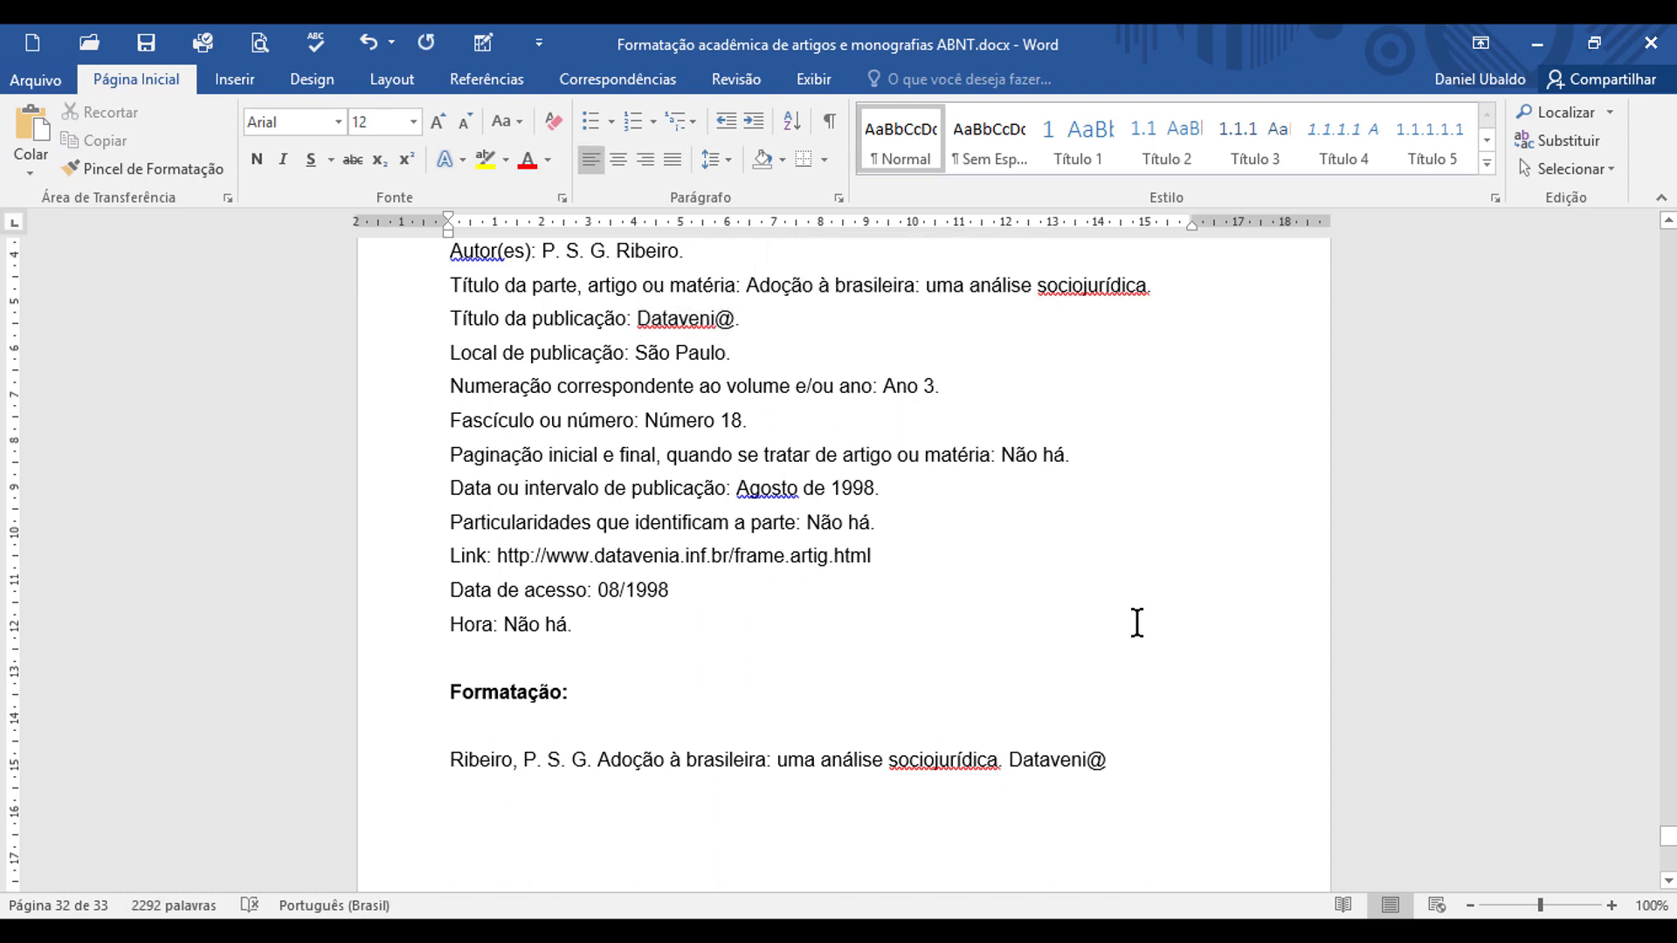
{"action": "type", "text": ","}
{"action": "left_click", "coordinate": [1128, 761]}
{"action": "key", "text": "ctrl+v"}
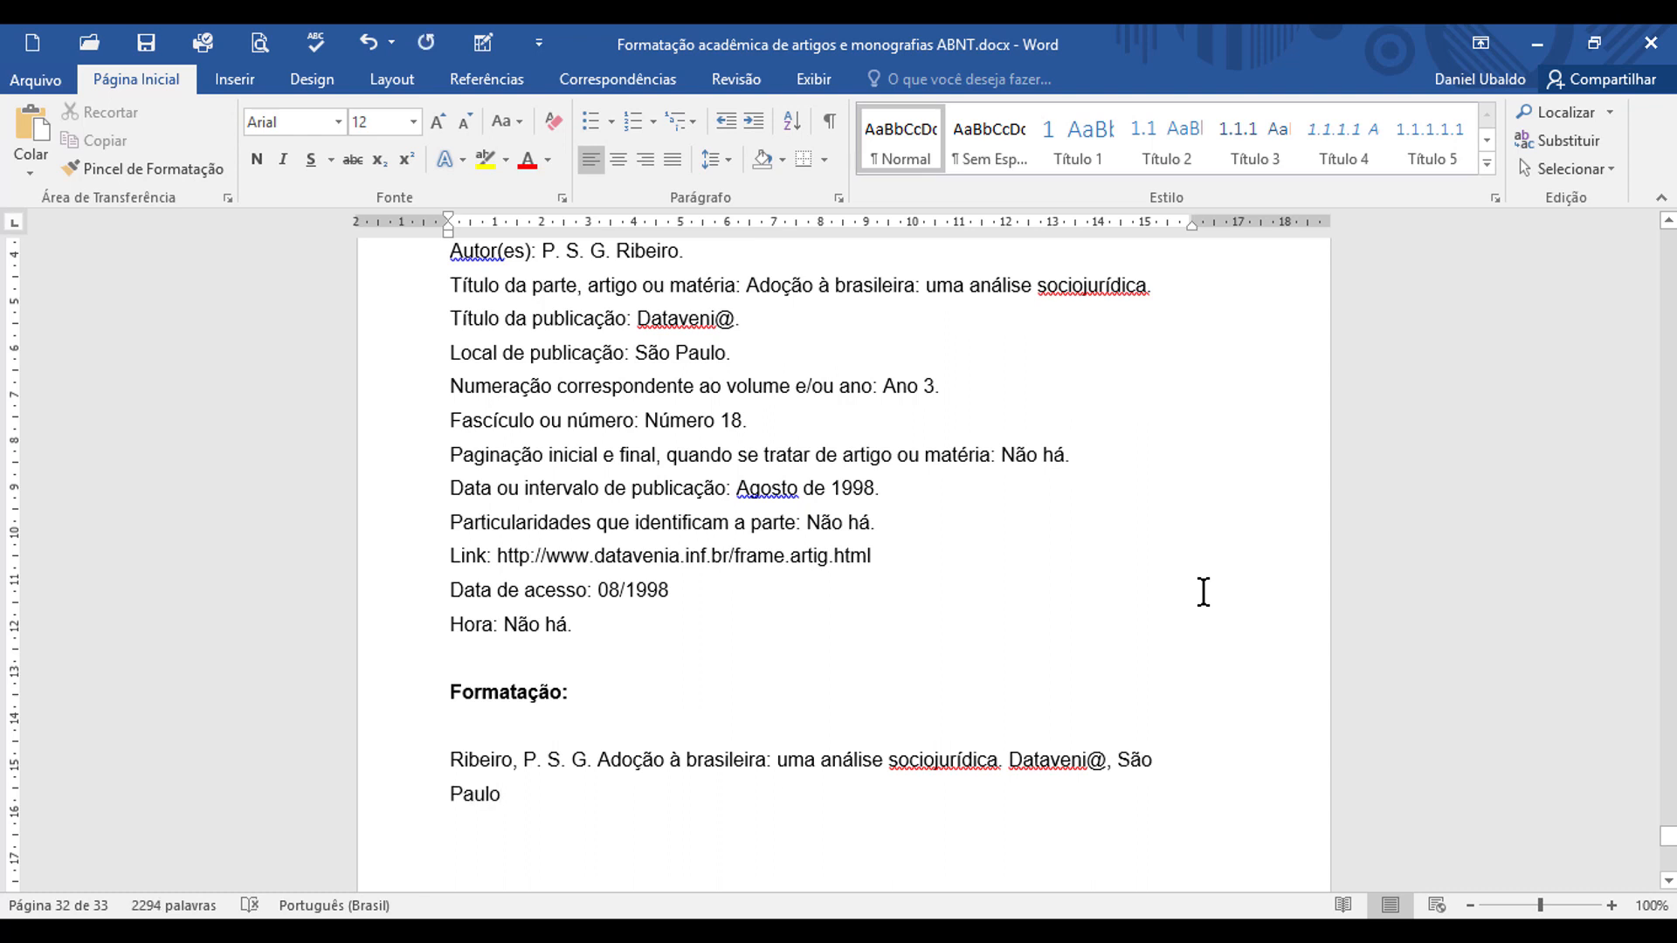
{"action": "type", "text": ", "}
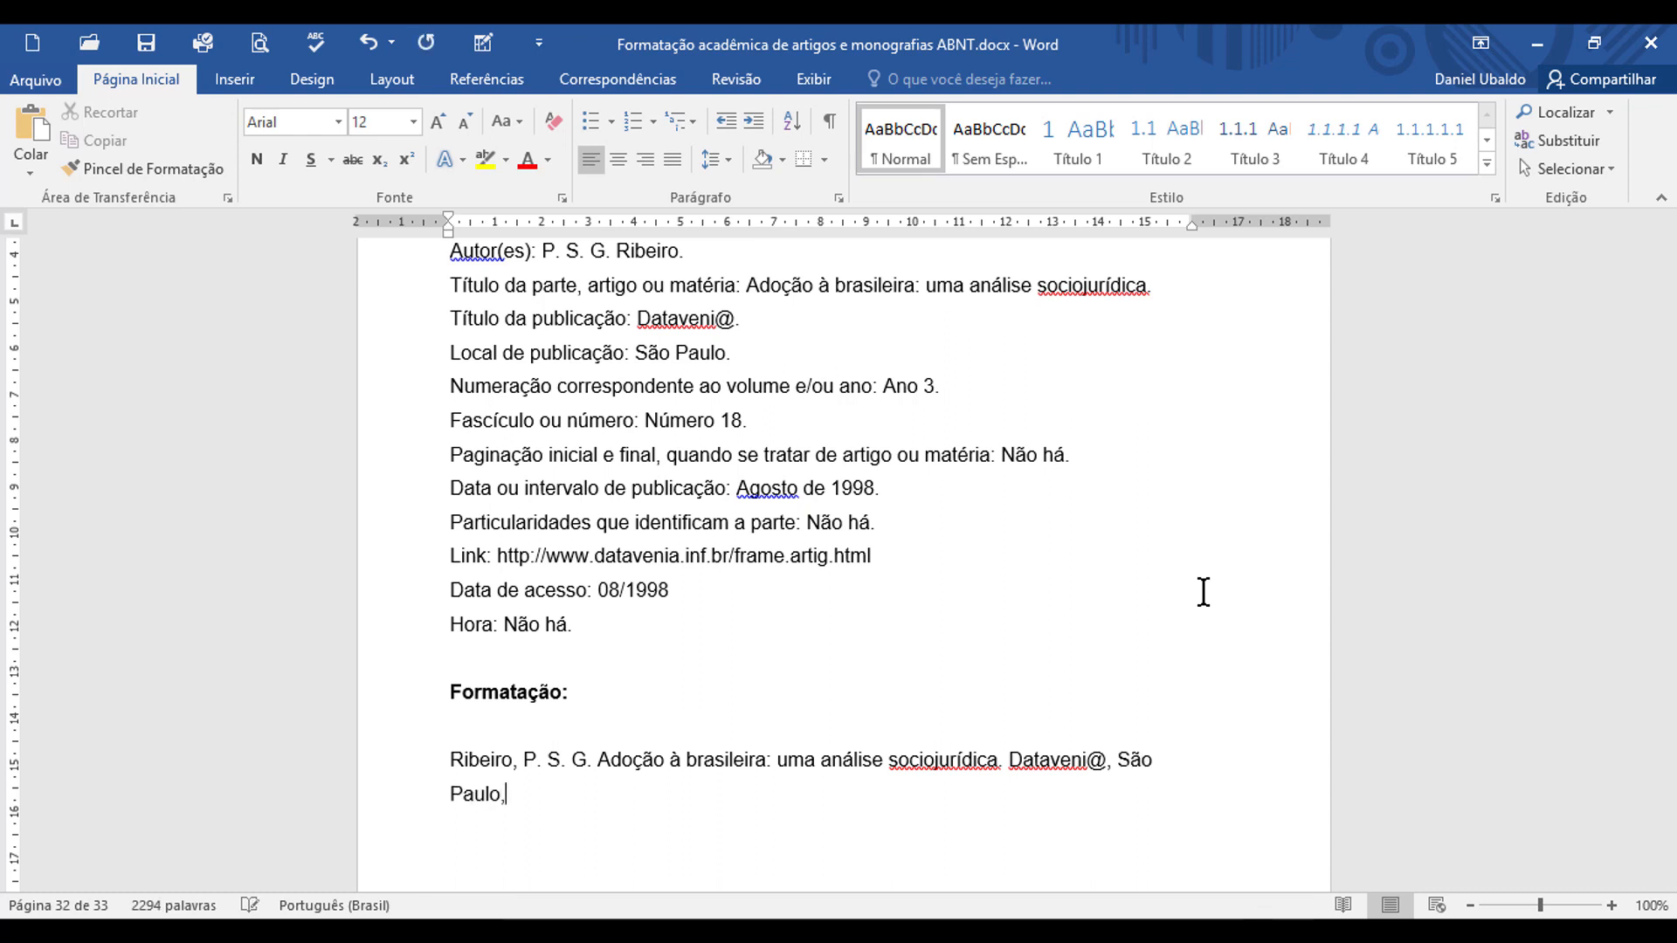
{"action": "type", "text": "ano 3, n.18, ago"}
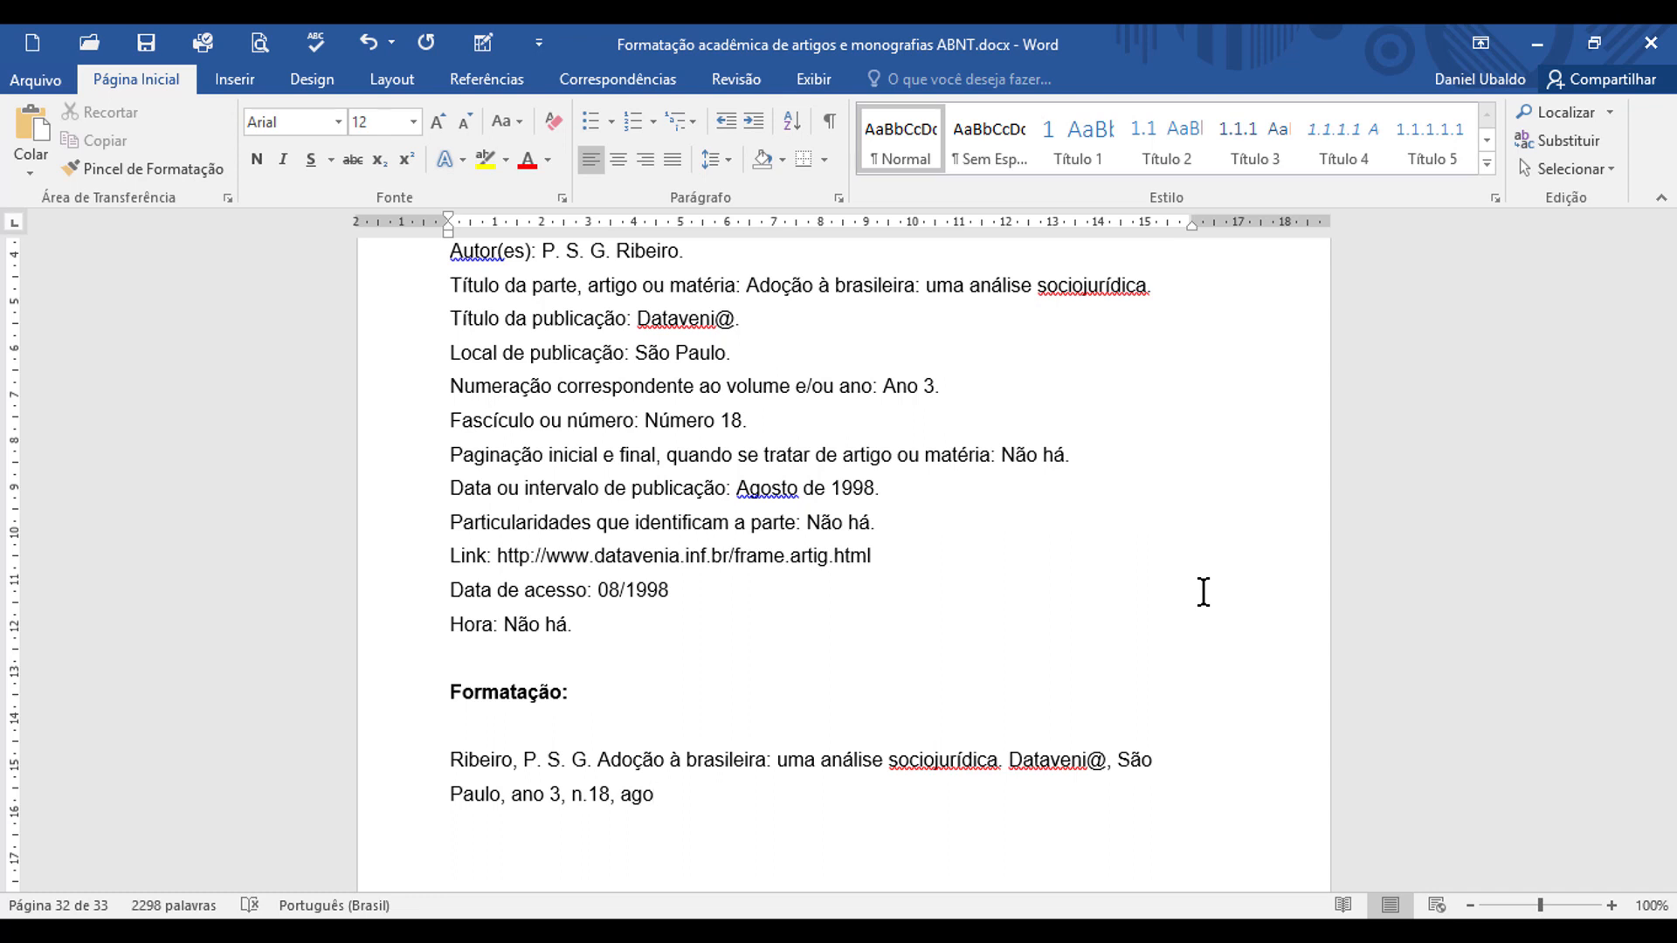
{"action": "type", "text": ". 198"}
Step: Add the publication date "ago. 1998." after the issue number in the reference
{"action": "key", "text": "BackSpace"}
{"action": "type", "text": "98. Disponi"}
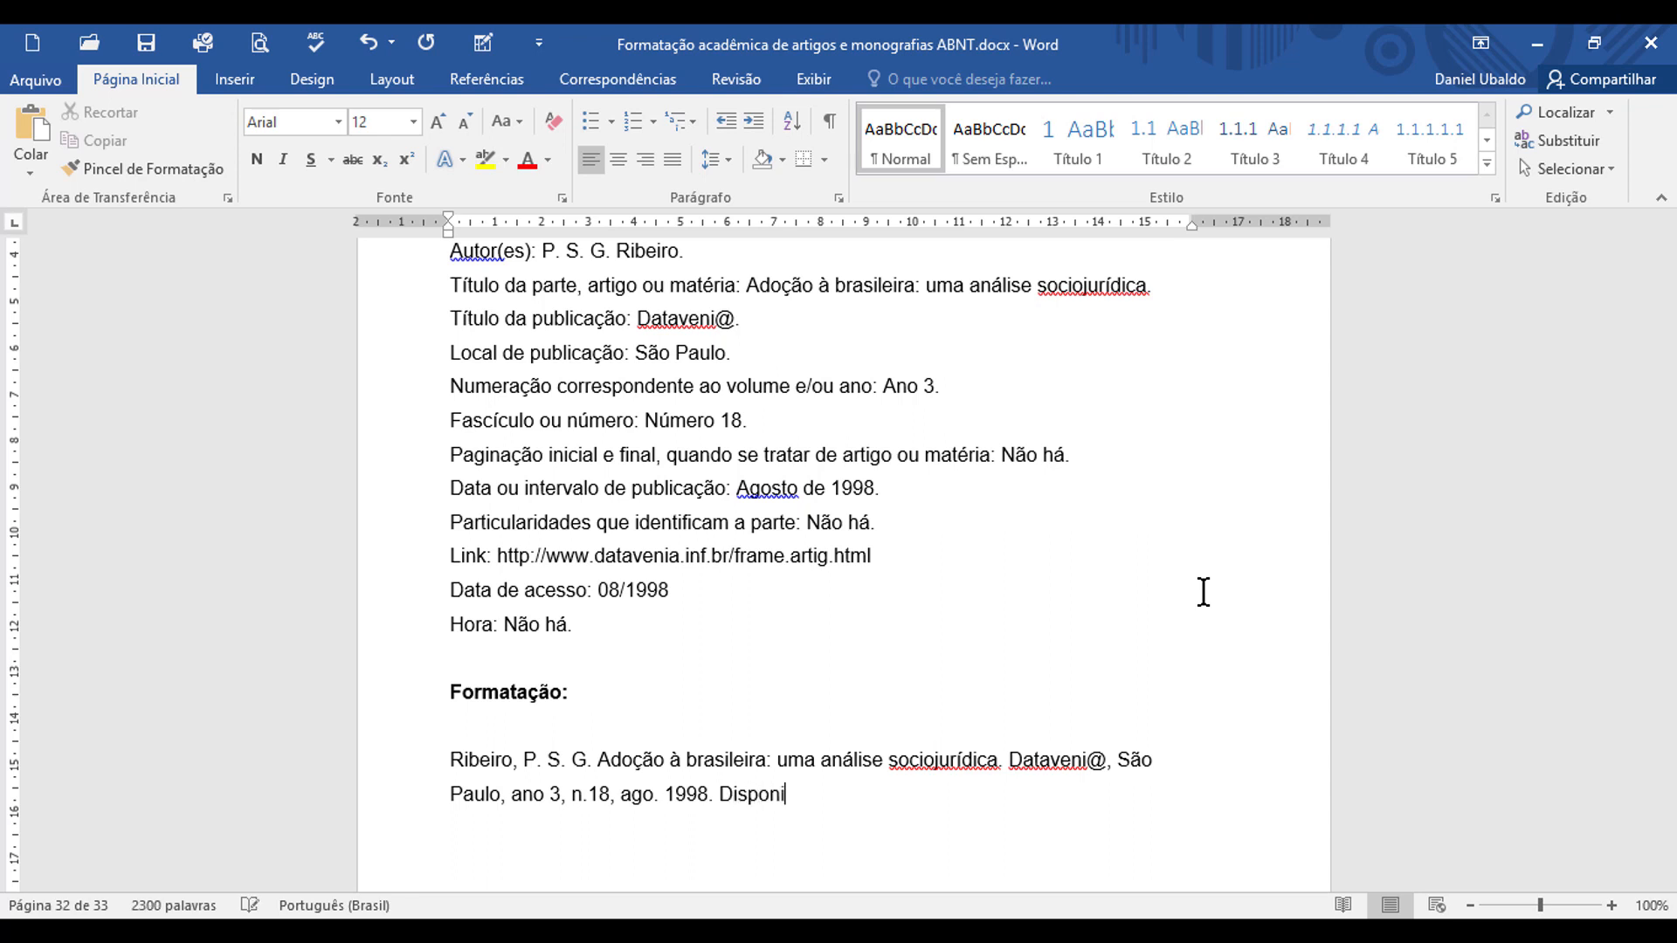
{"action": "type", "text": "vel em:"}
{"action": "type", "text": "<"}
{"action": "left_click_drag", "start_coordinate": [496, 555], "coordinate": [860, 557]}
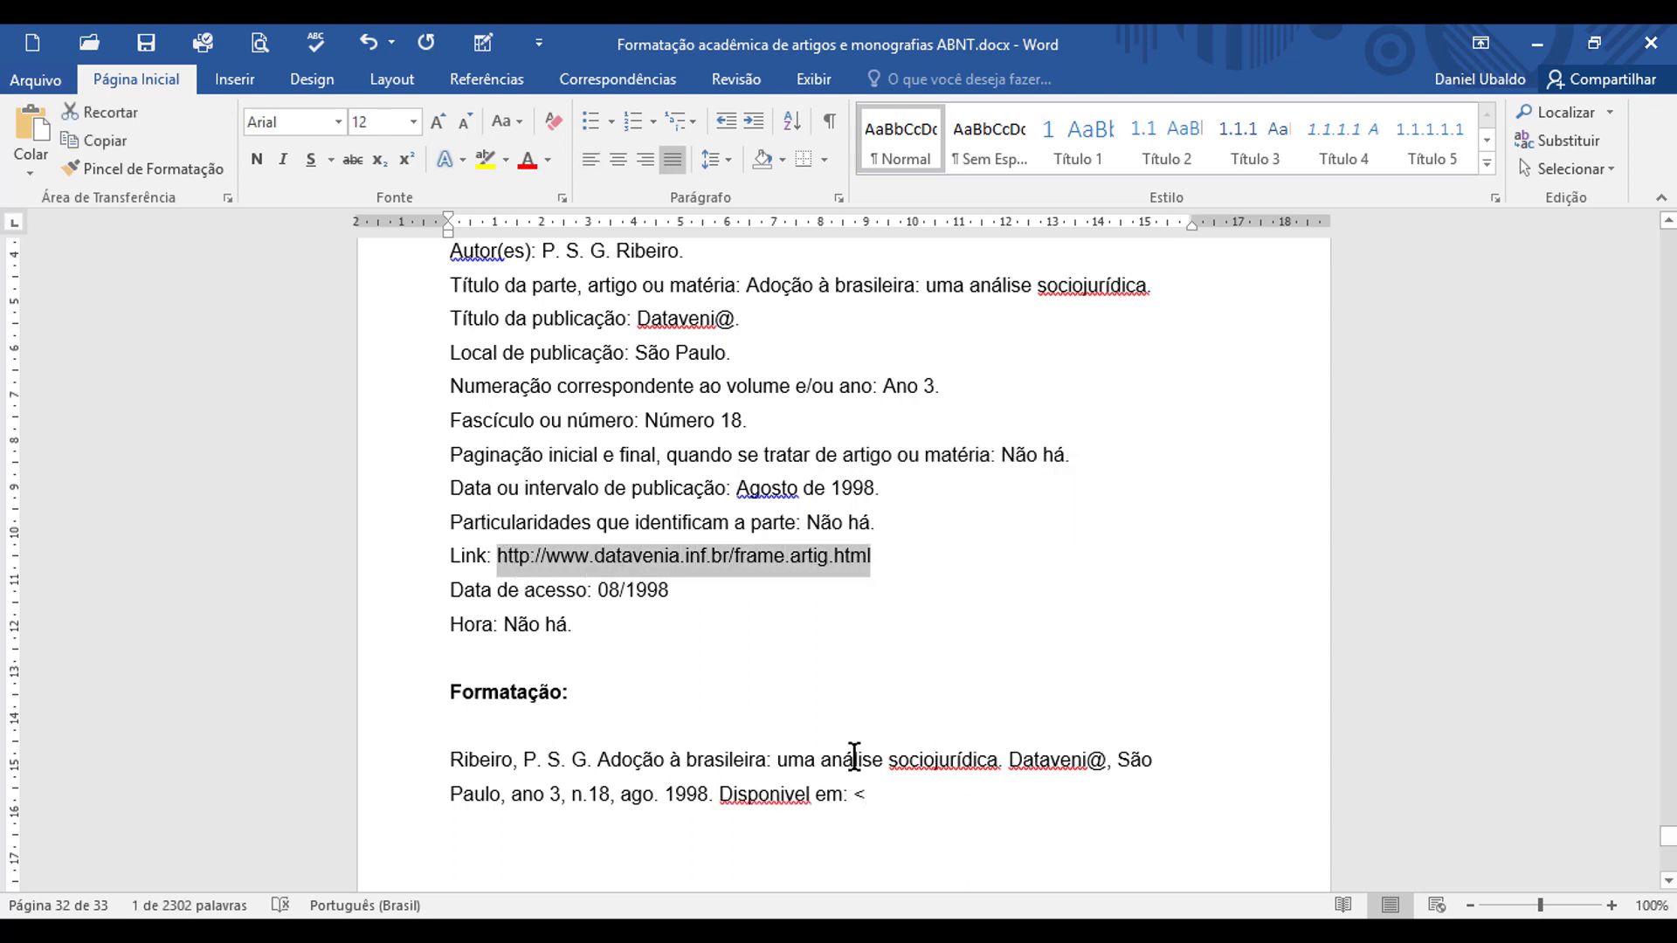
{"action": "left_click", "coordinate": [871, 797]}
{"action": "key", "text": "ctrl+v"}
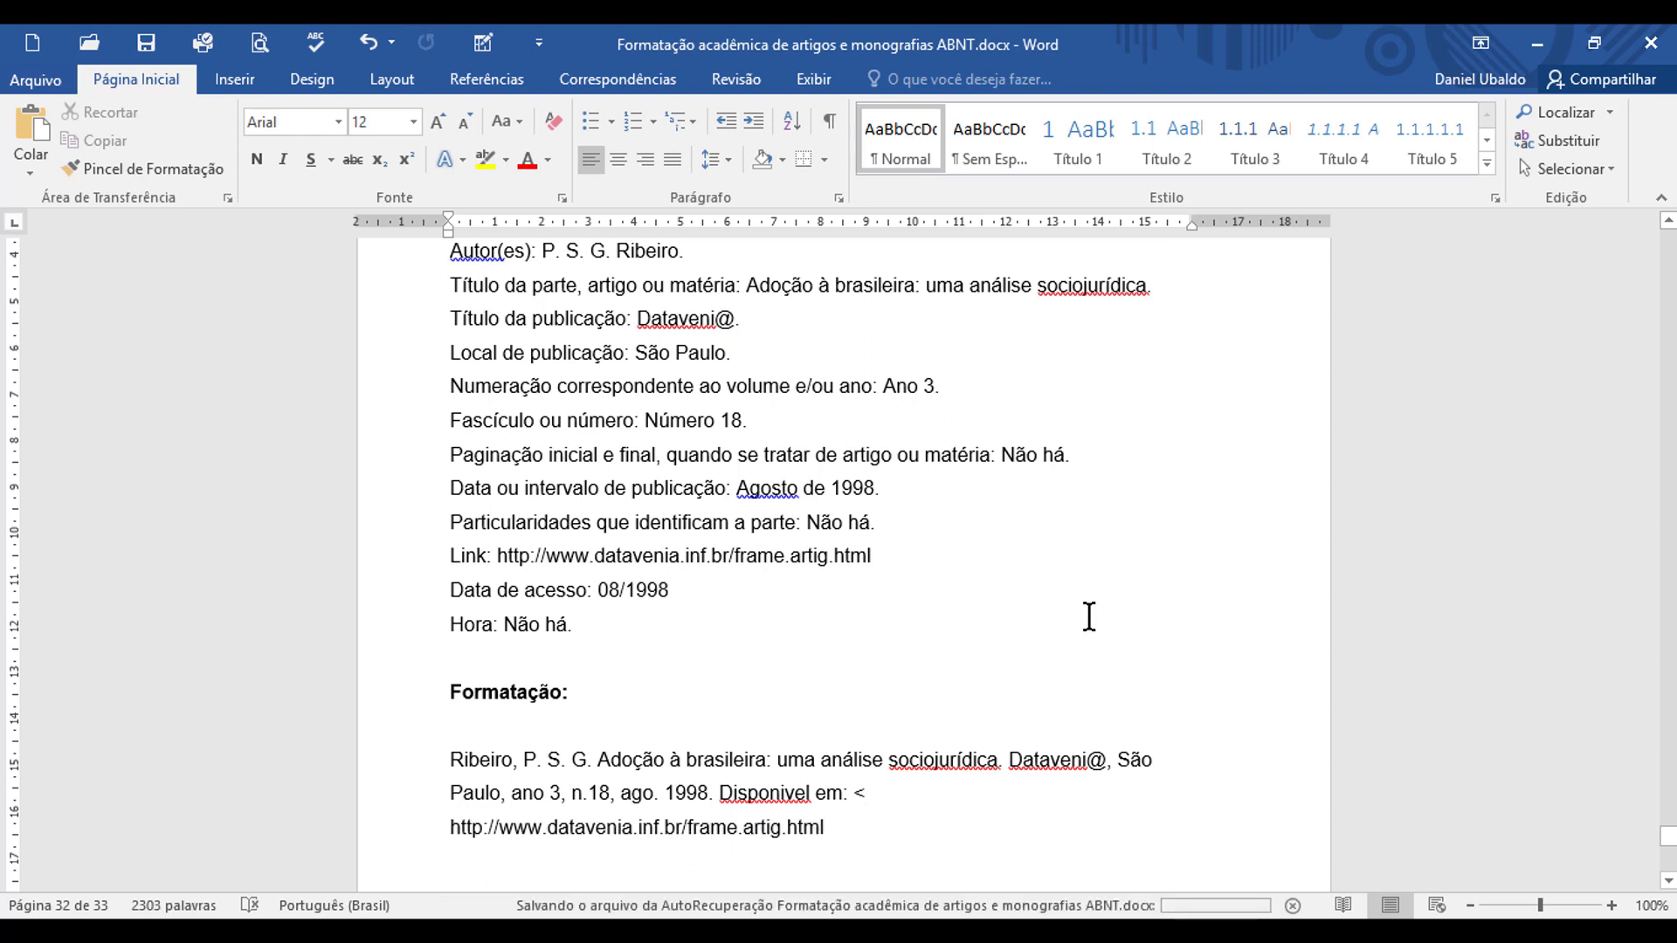
{"action": "type", "text": ">"}
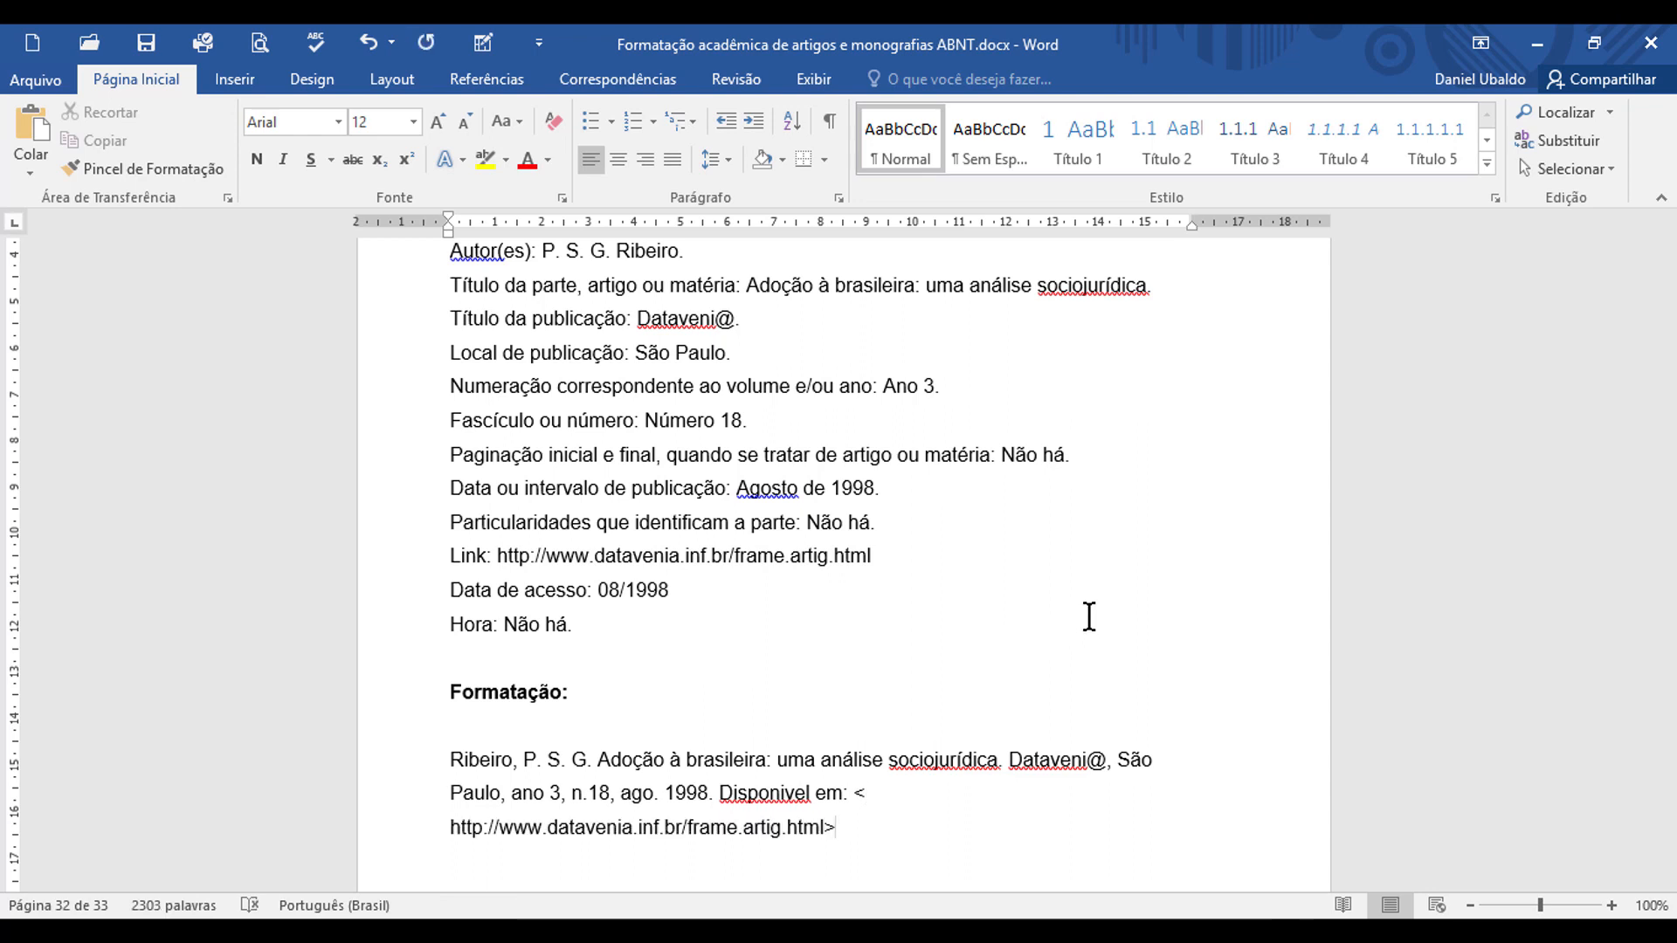
{"action": "type", "text": ". A"}
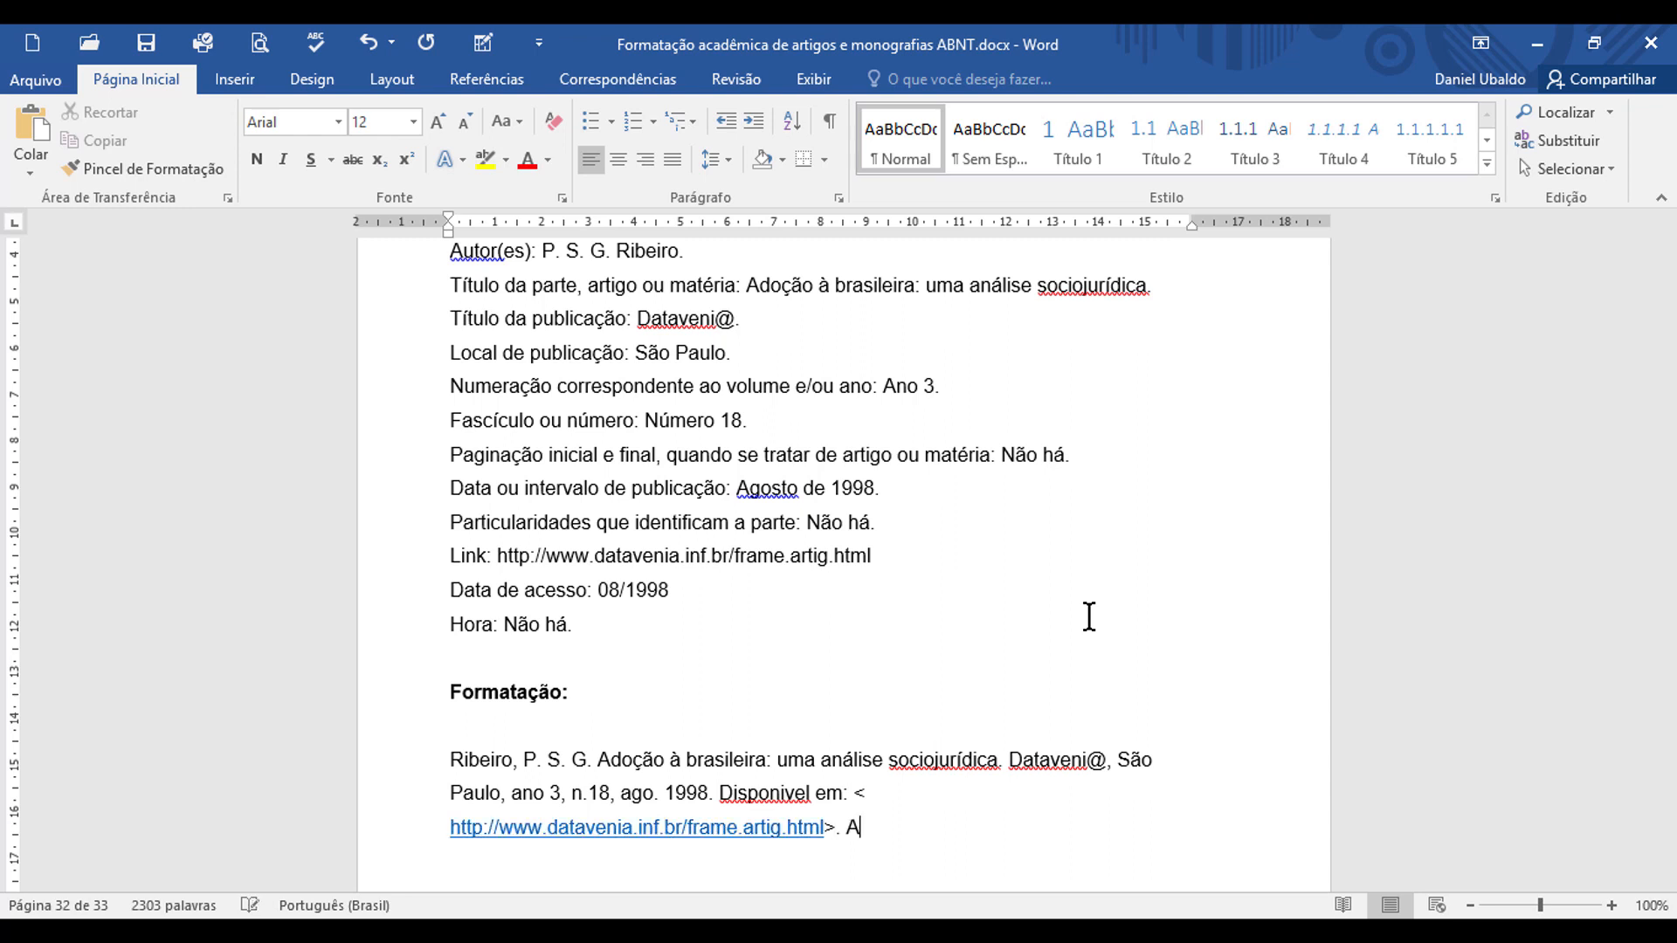
{"action": "type", "text": "cesso em: 10 s"}
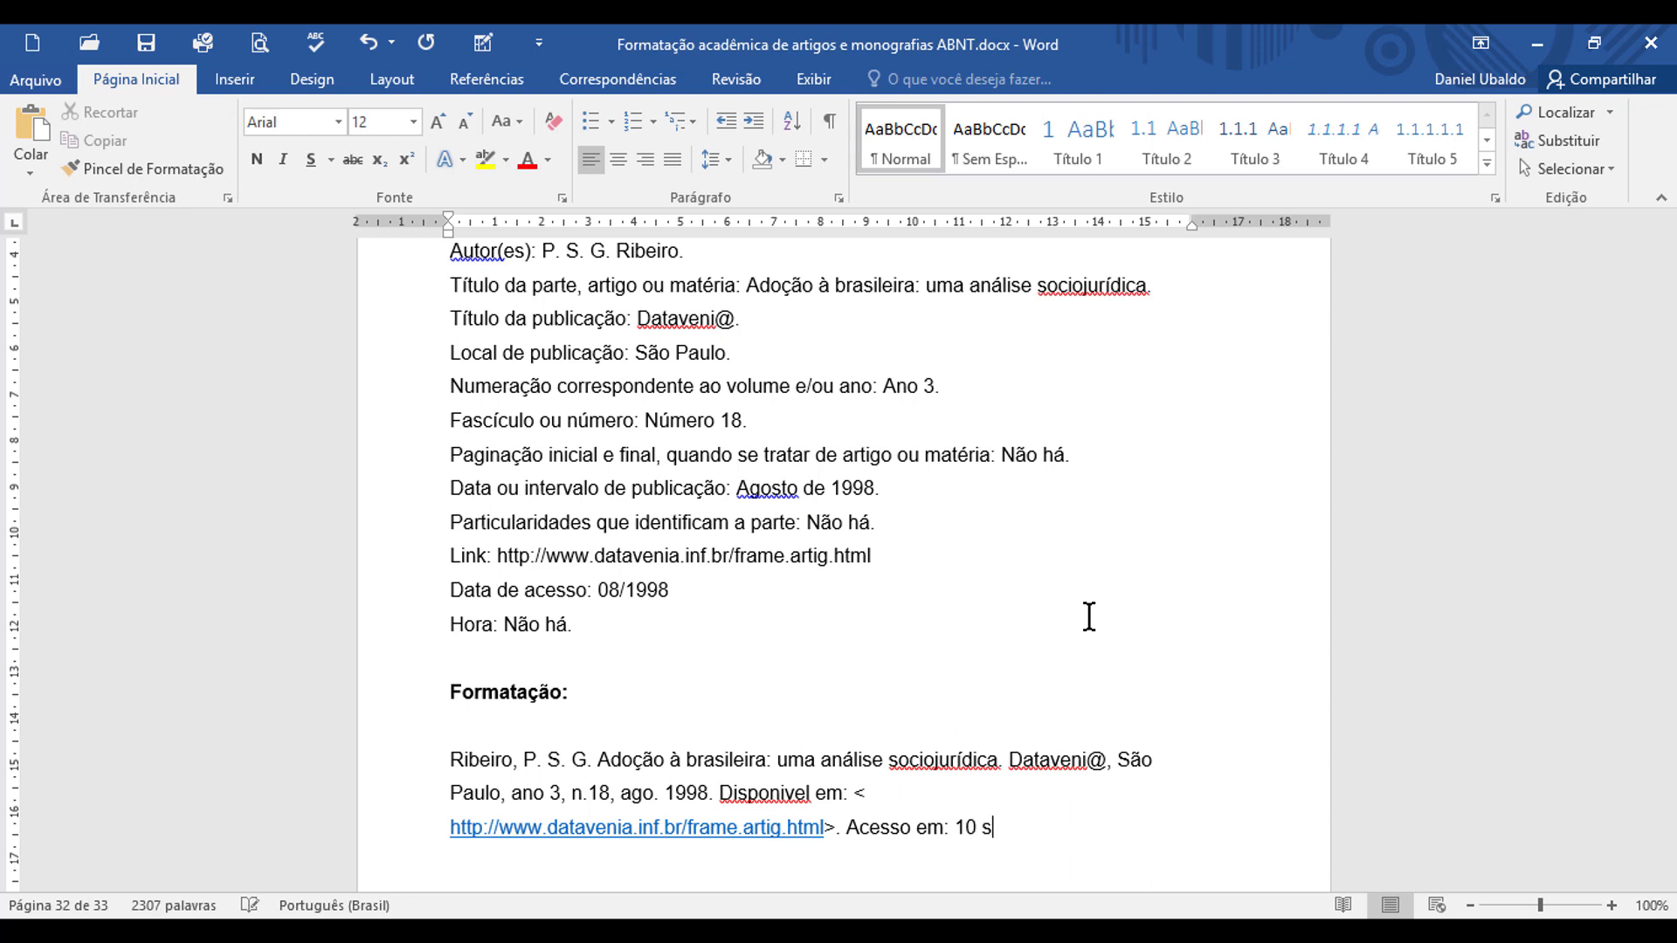
{"action": "type", "text": "et. 1998."}
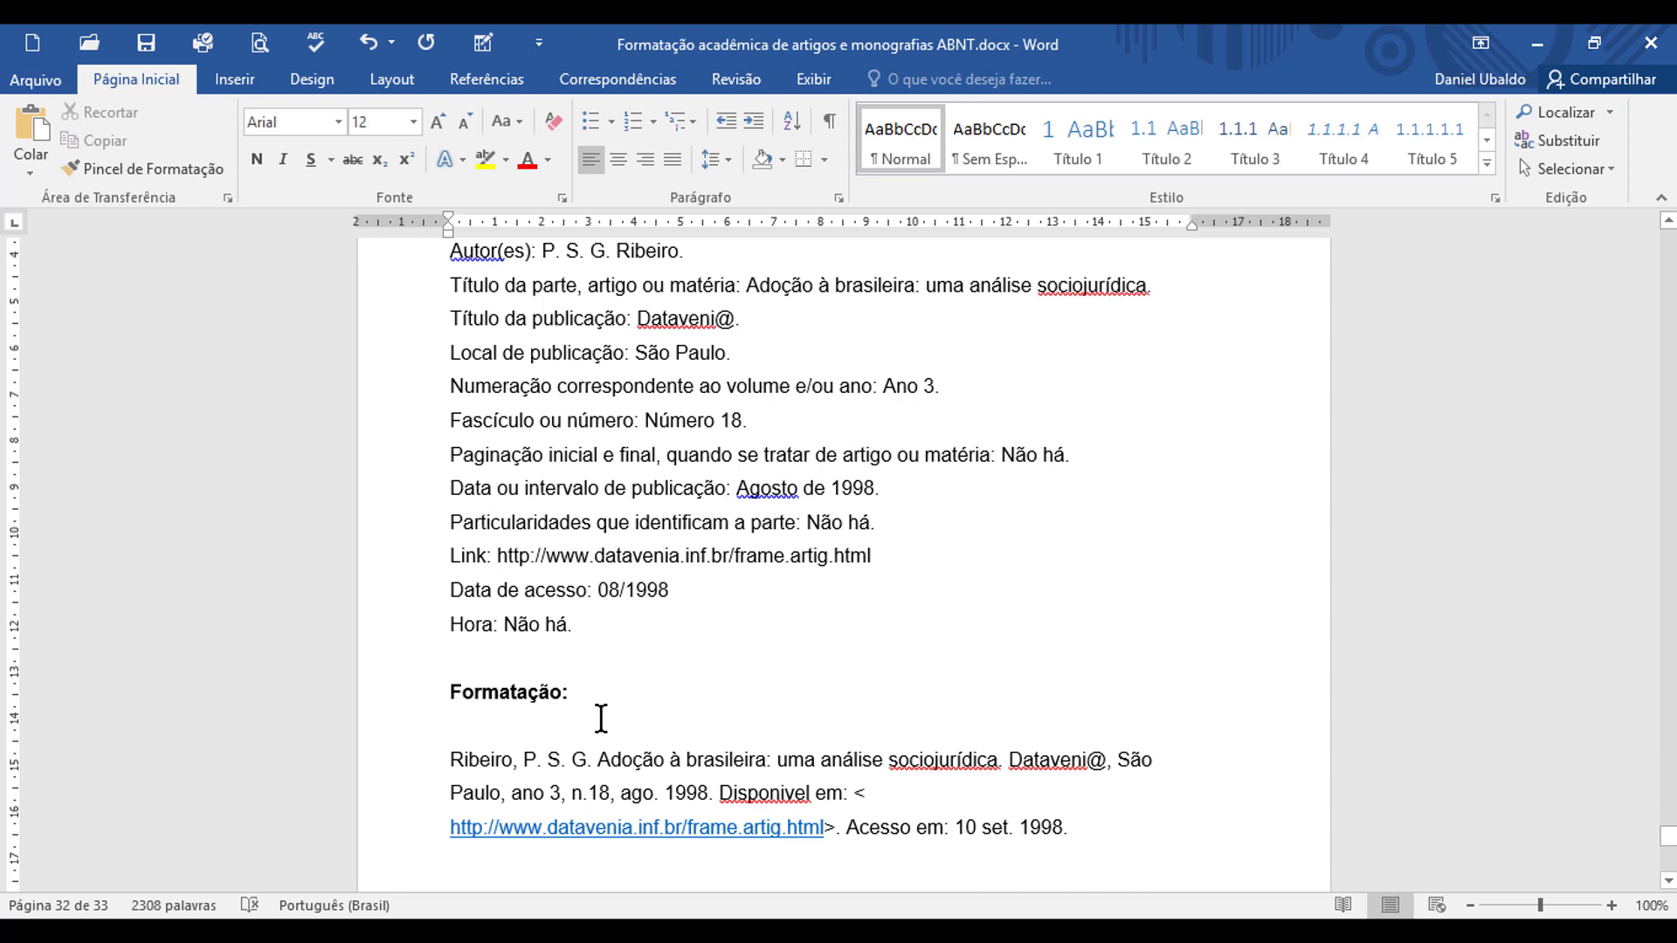
Step: Change the author's surname in the online-article reference to all uppercase (MAIÚSCULAS) and make the publication title "Dataveni@" bold
{"action": "double_click", "coordinate": [463, 760]}
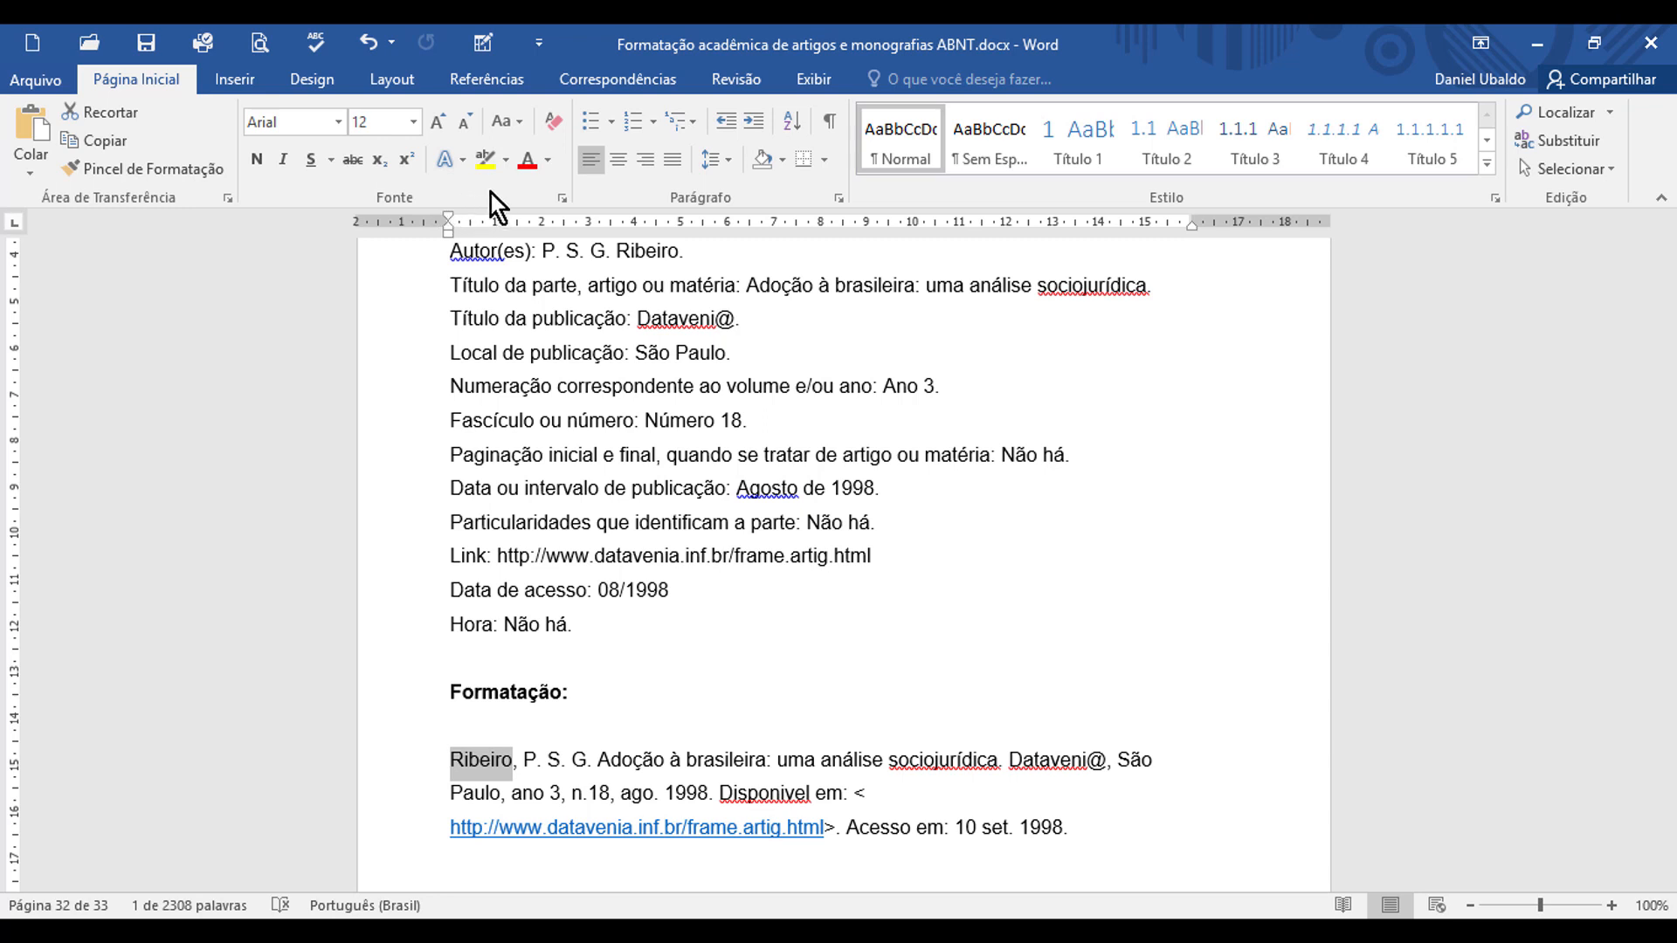
{"action": "left_click", "coordinate": [520, 126]}
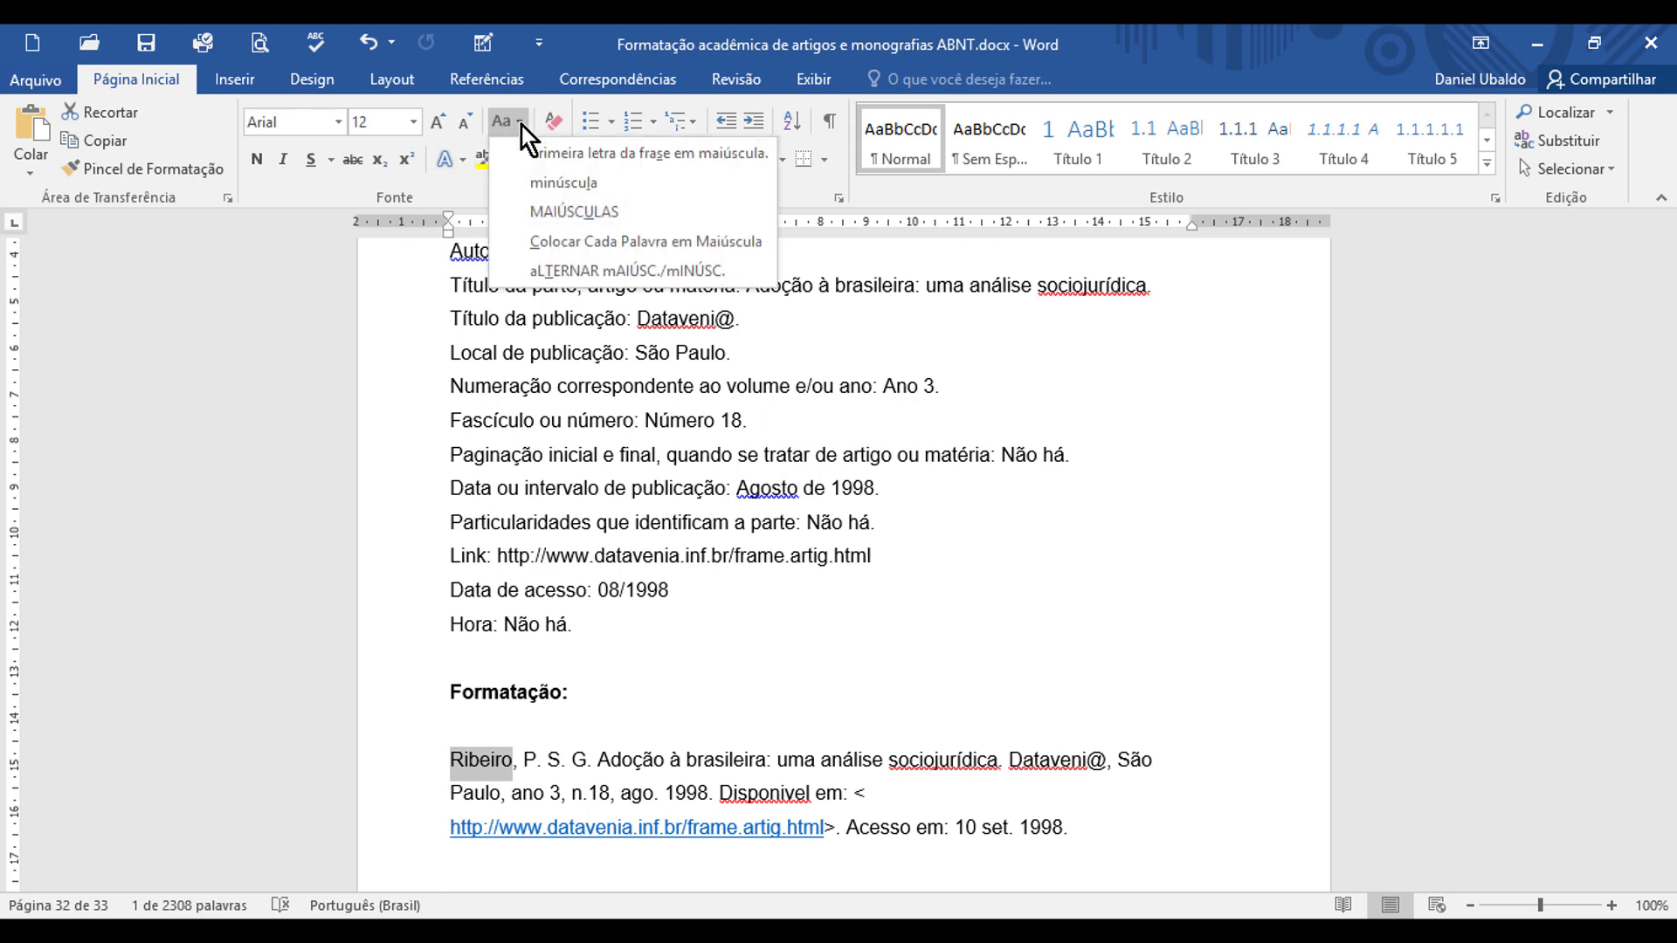
{"action": "left_click", "coordinate": [642, 211]}
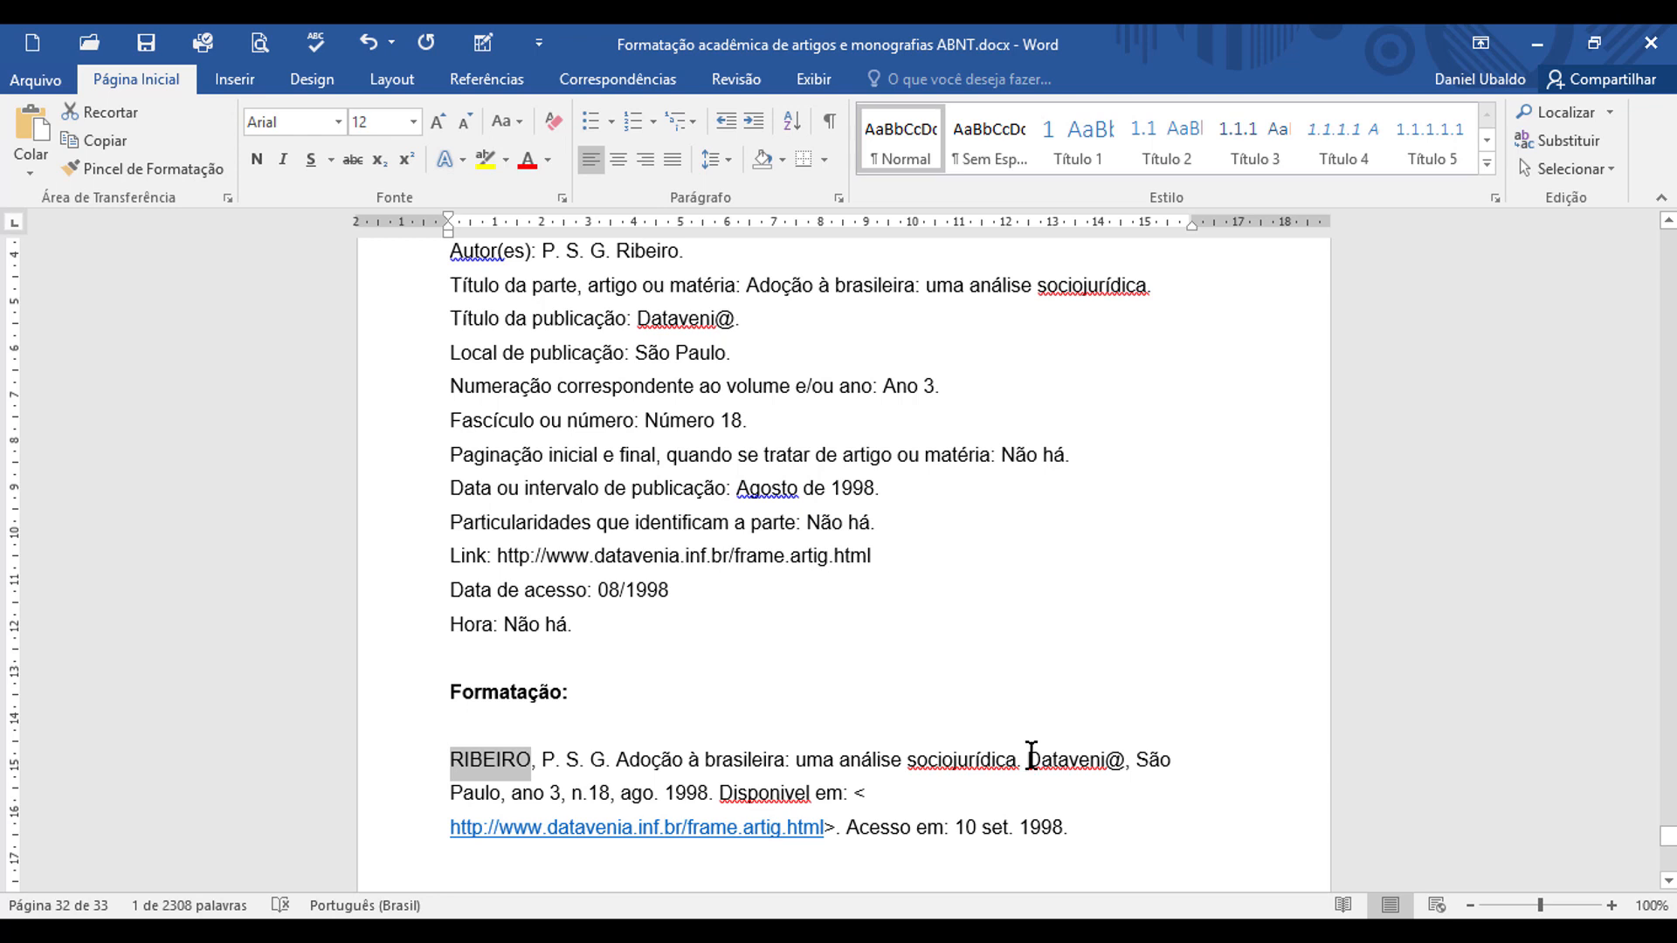
{"action": "left_click_drag", "start_coordinate": [1031, 756], "coordinate": [1119, 761]}
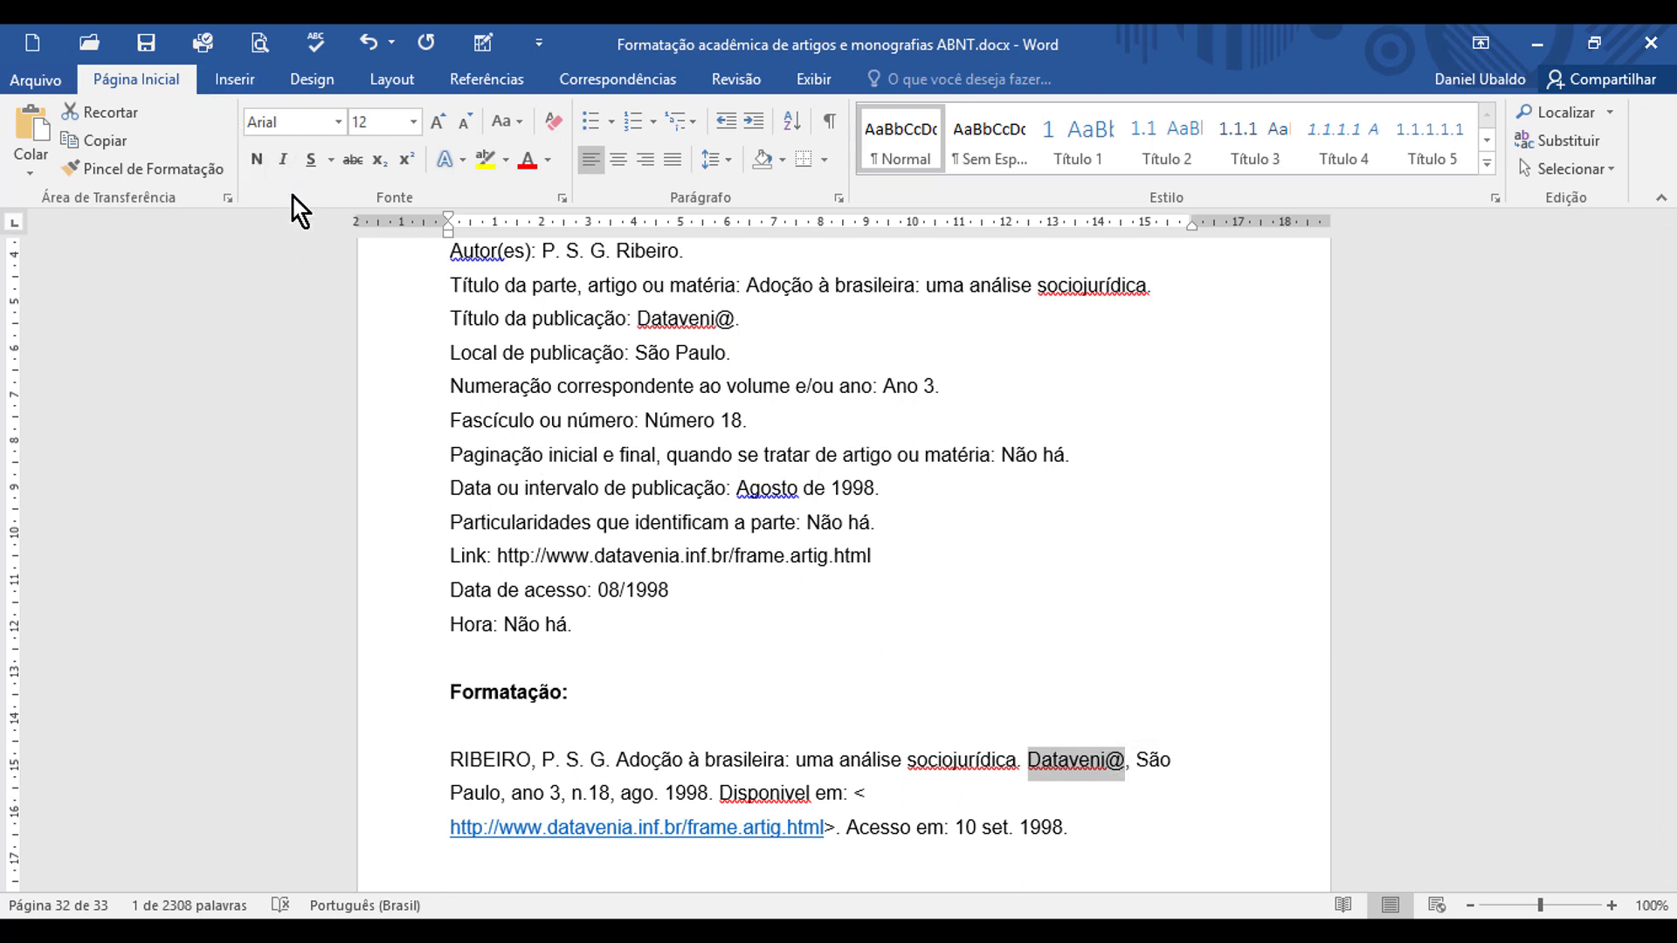
{"action": "left_click", "coordinate": [258, 159]}
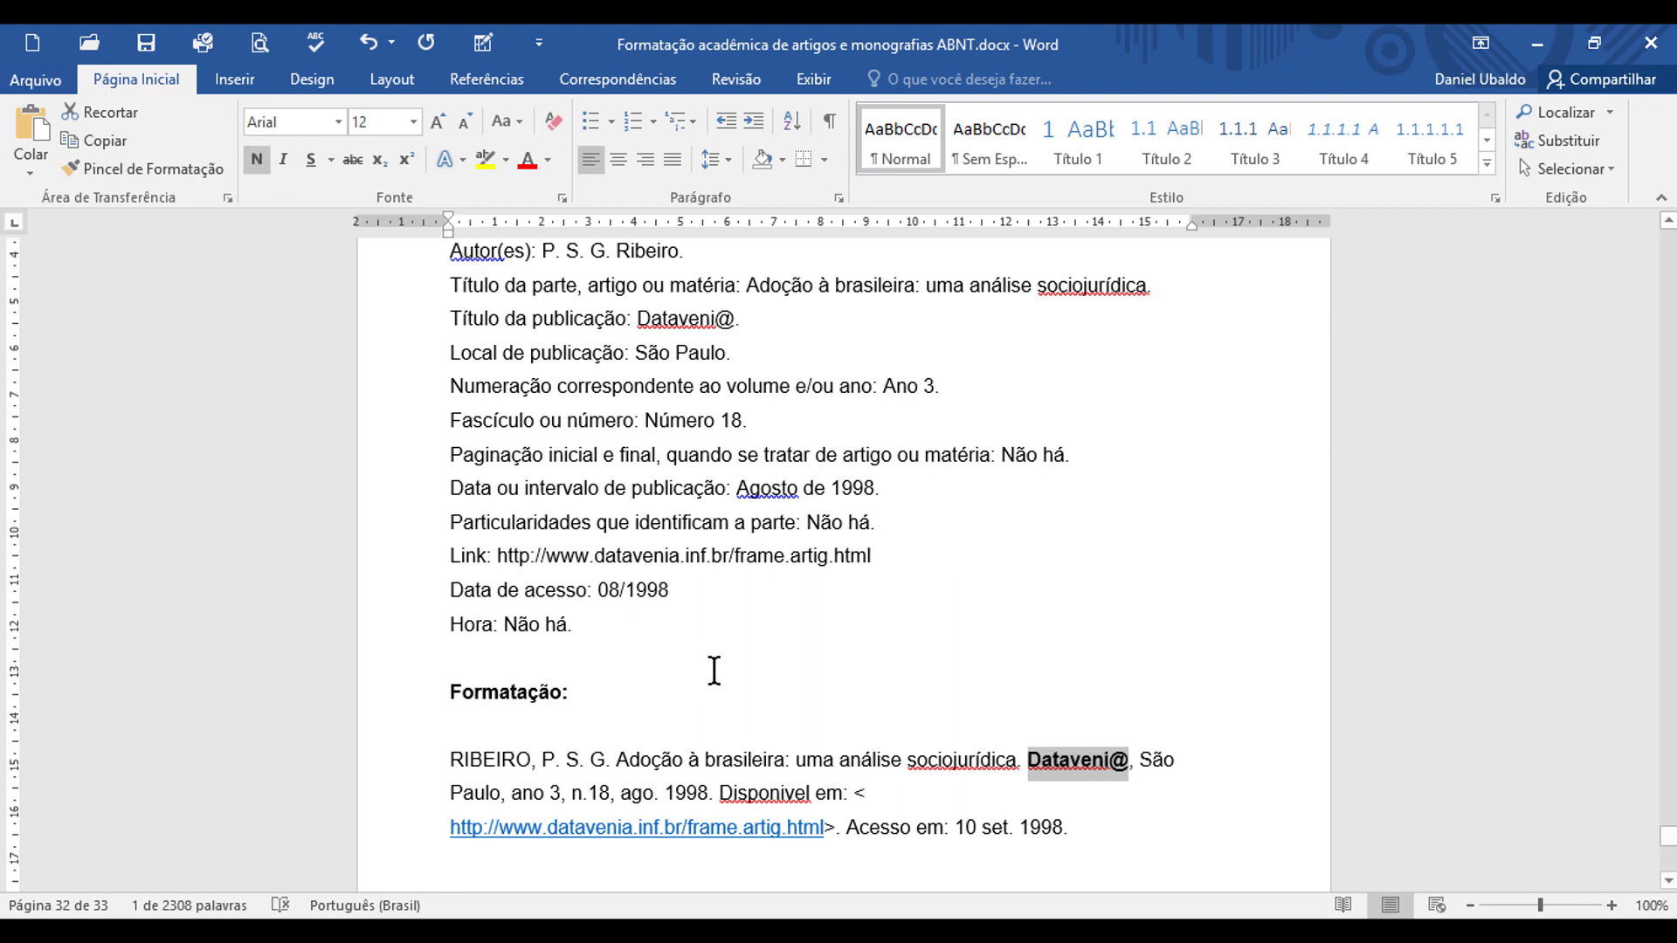
Step: Remove the hyperlink from the web address in the online-article reference
{"action": "scroll", "coordinate": [812, 664], "scroll_direction": "down", "scroll_amount": 1}
{"action": "scroll", "coordinate": [812, 663], "scroll_direction": "down", "scroll_amount": 3}
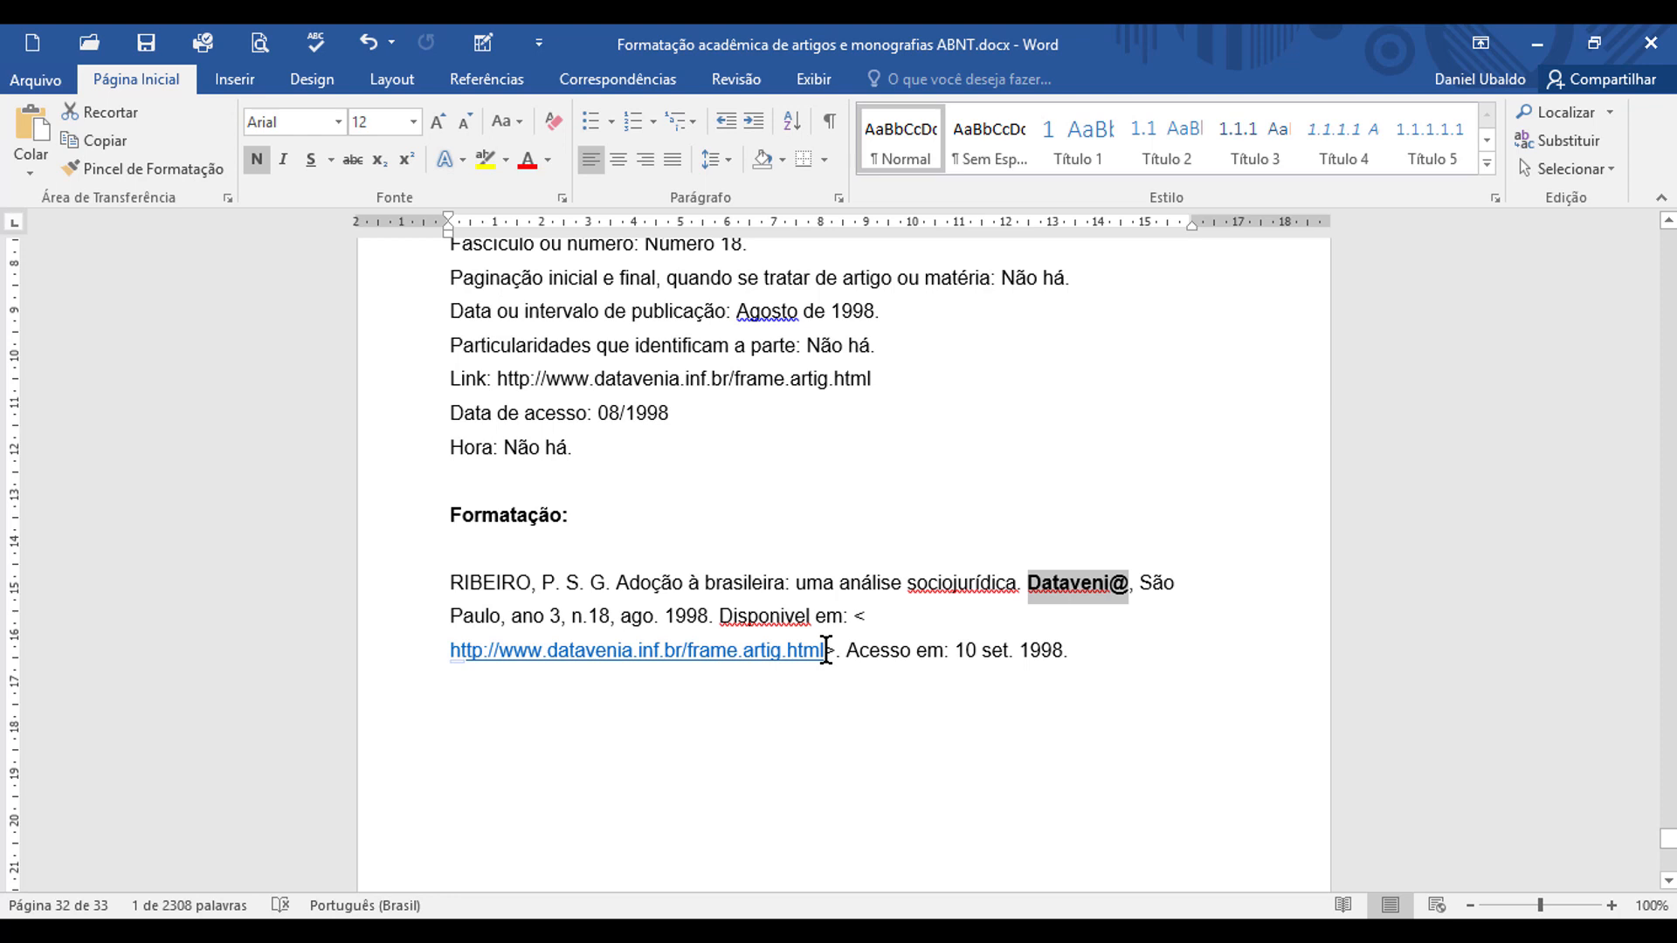
{"action": "left_click_drag", "start_coordinate": [826, 651], "coordinate": [452, 646]}
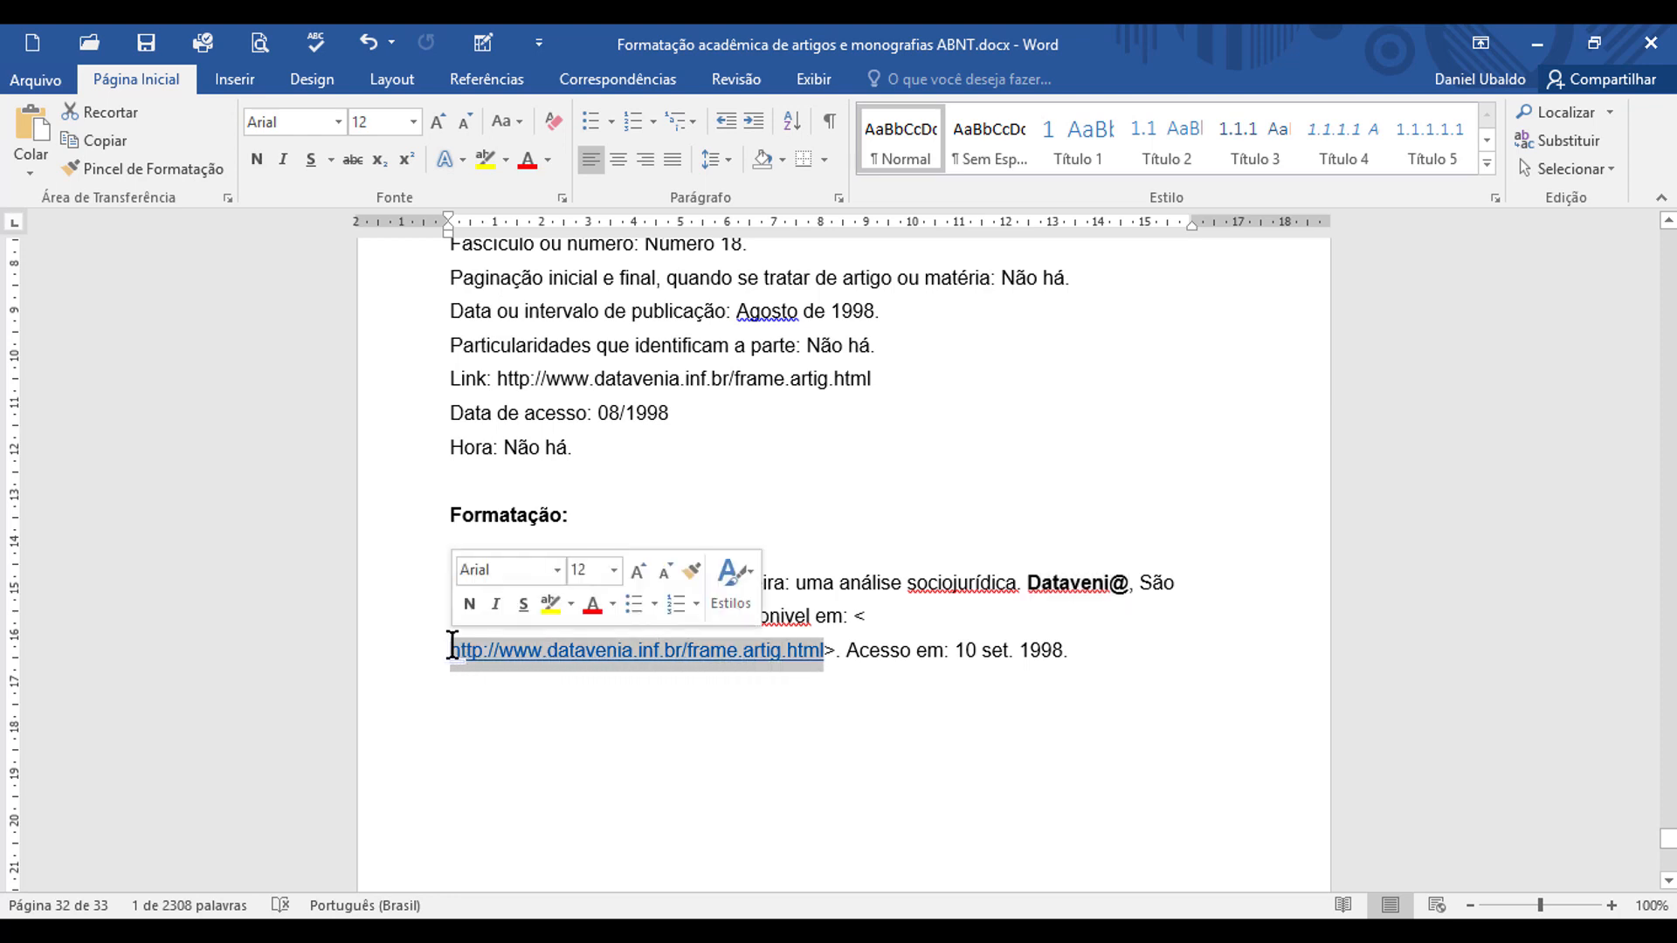
{"action": "right_click", "coordinate": [532, 651]}
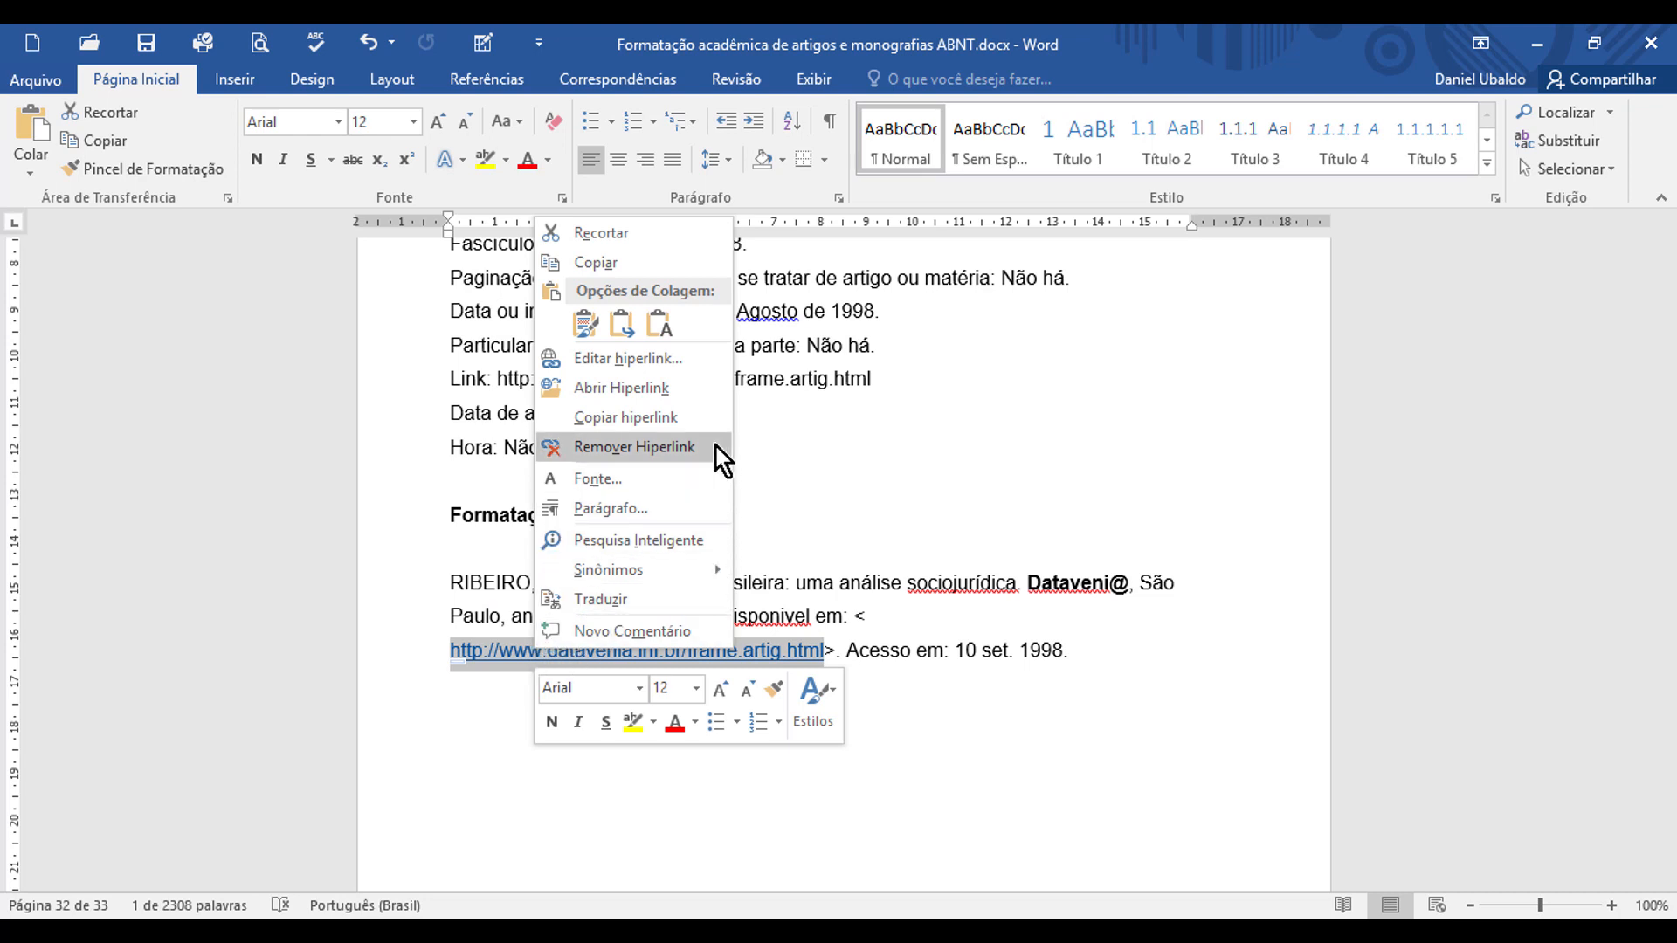
{"action": "left_click", "coordinate": [634, 447]}
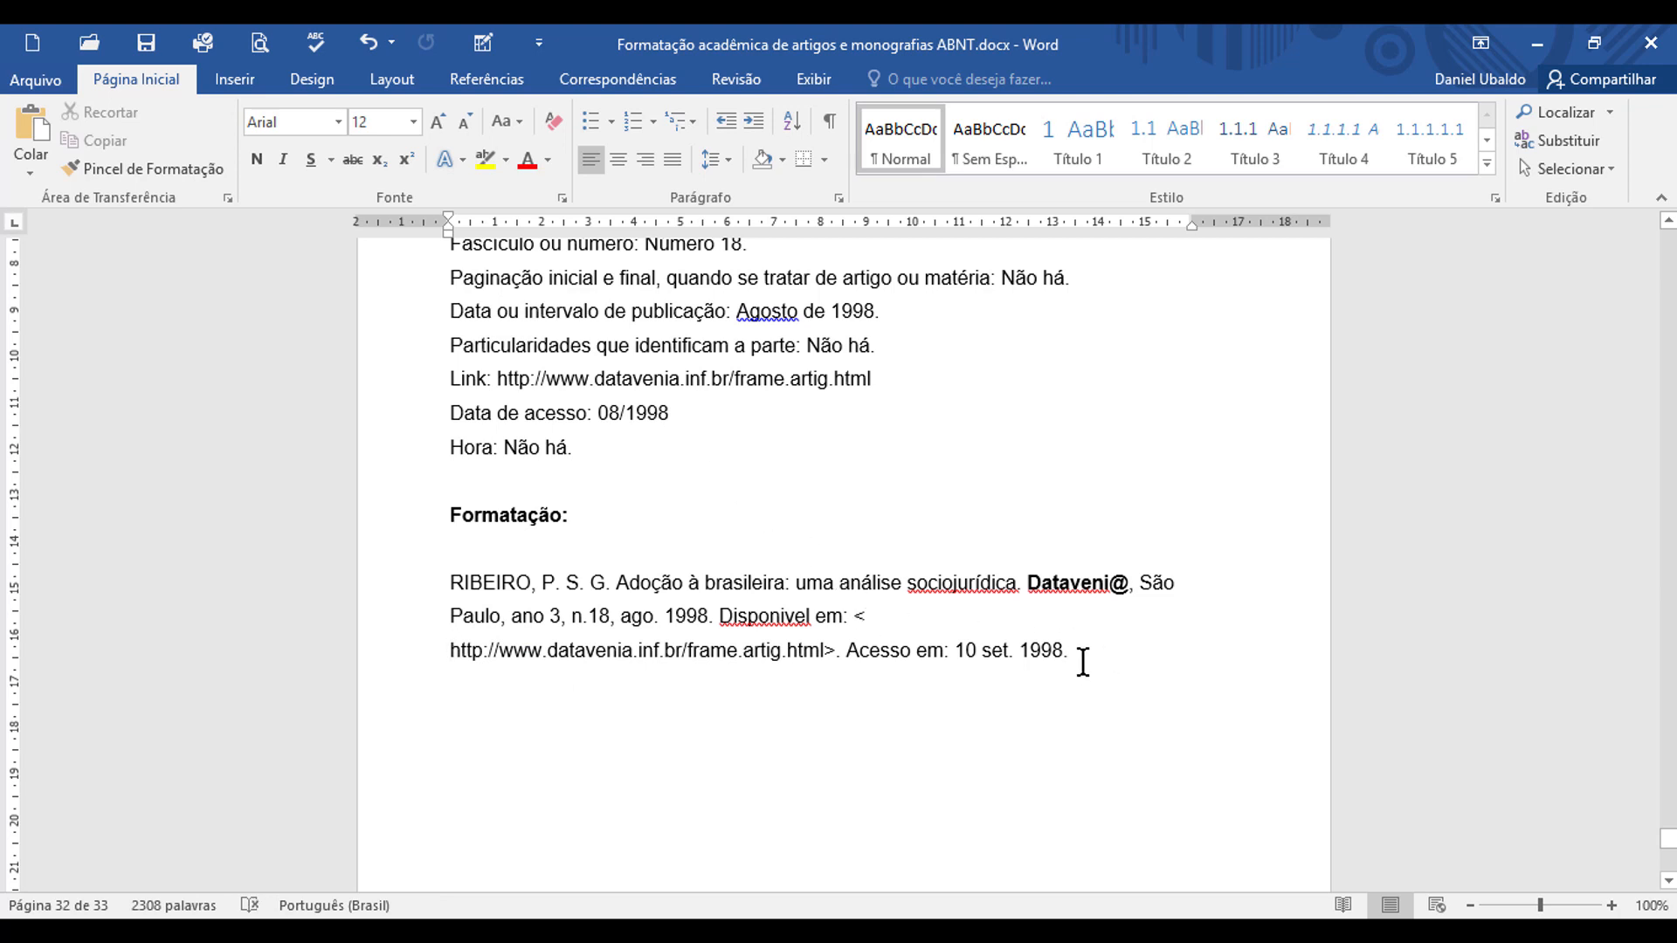
Step: Start the physical-book reference under "Formatação:" on the monograph page, one blank line below, with the author's surname from the data plus a comma
{"action": "scroll", "coordinate": [1081, 658], "scroll_direction": "down", "scroll_amount": 3}
{"action": "scroll", "coordinate": [1082, 640], "scroll_direction": "down", "scroll_amount": 6}
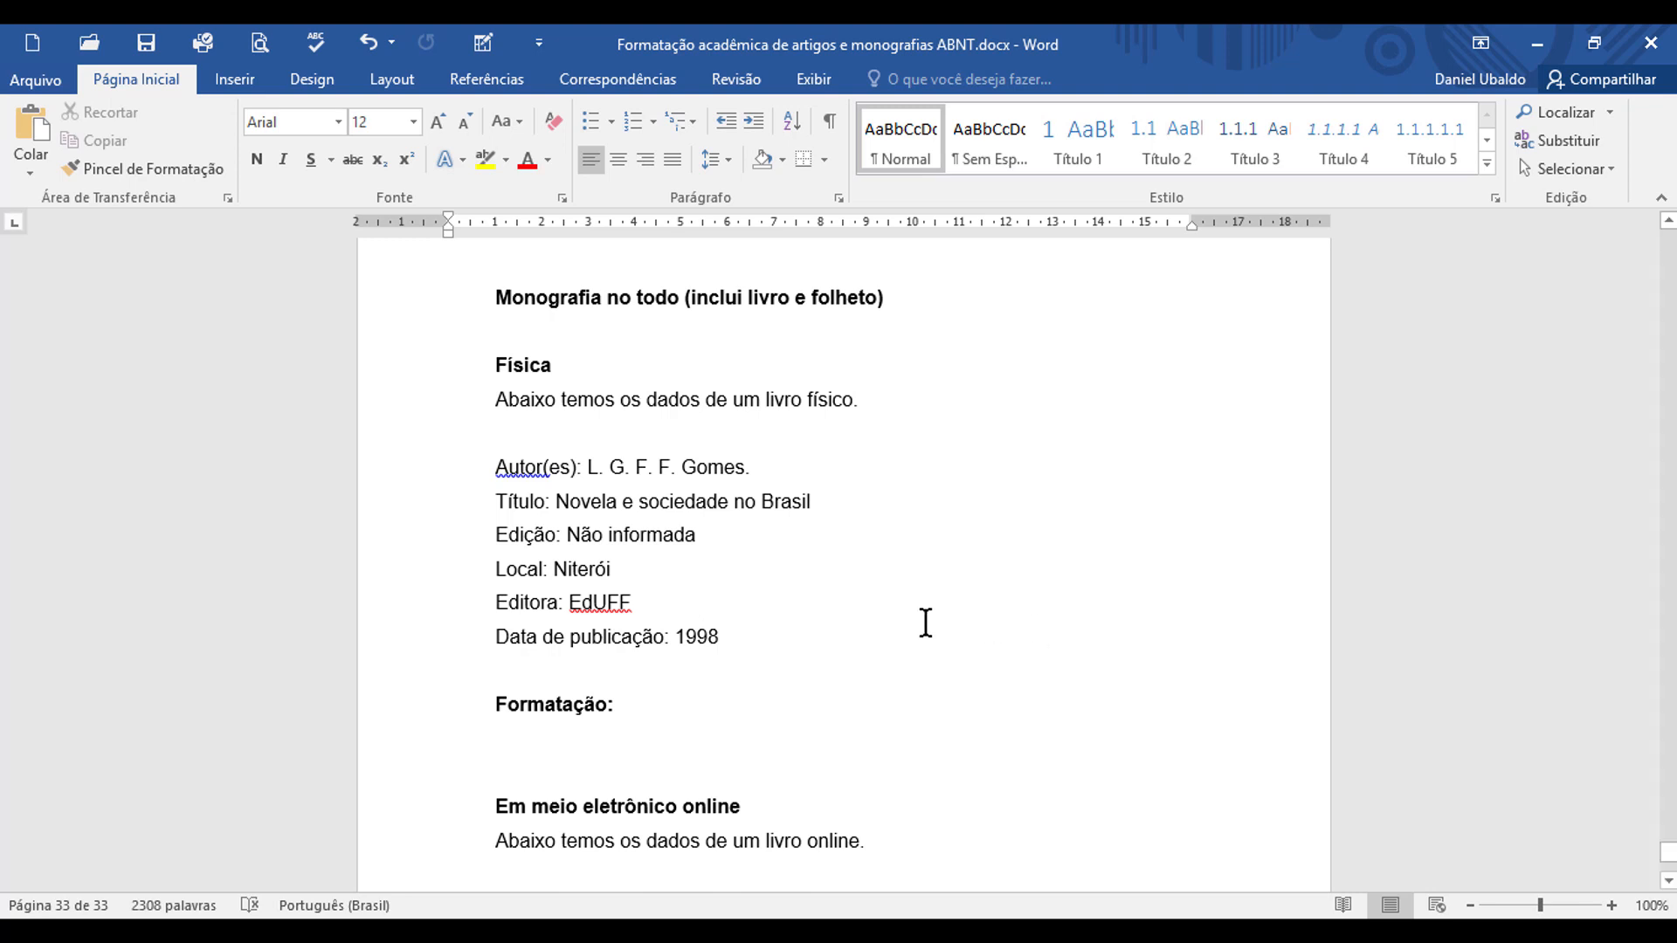
{"action": "left_click", "coordinate": [603, 753]}
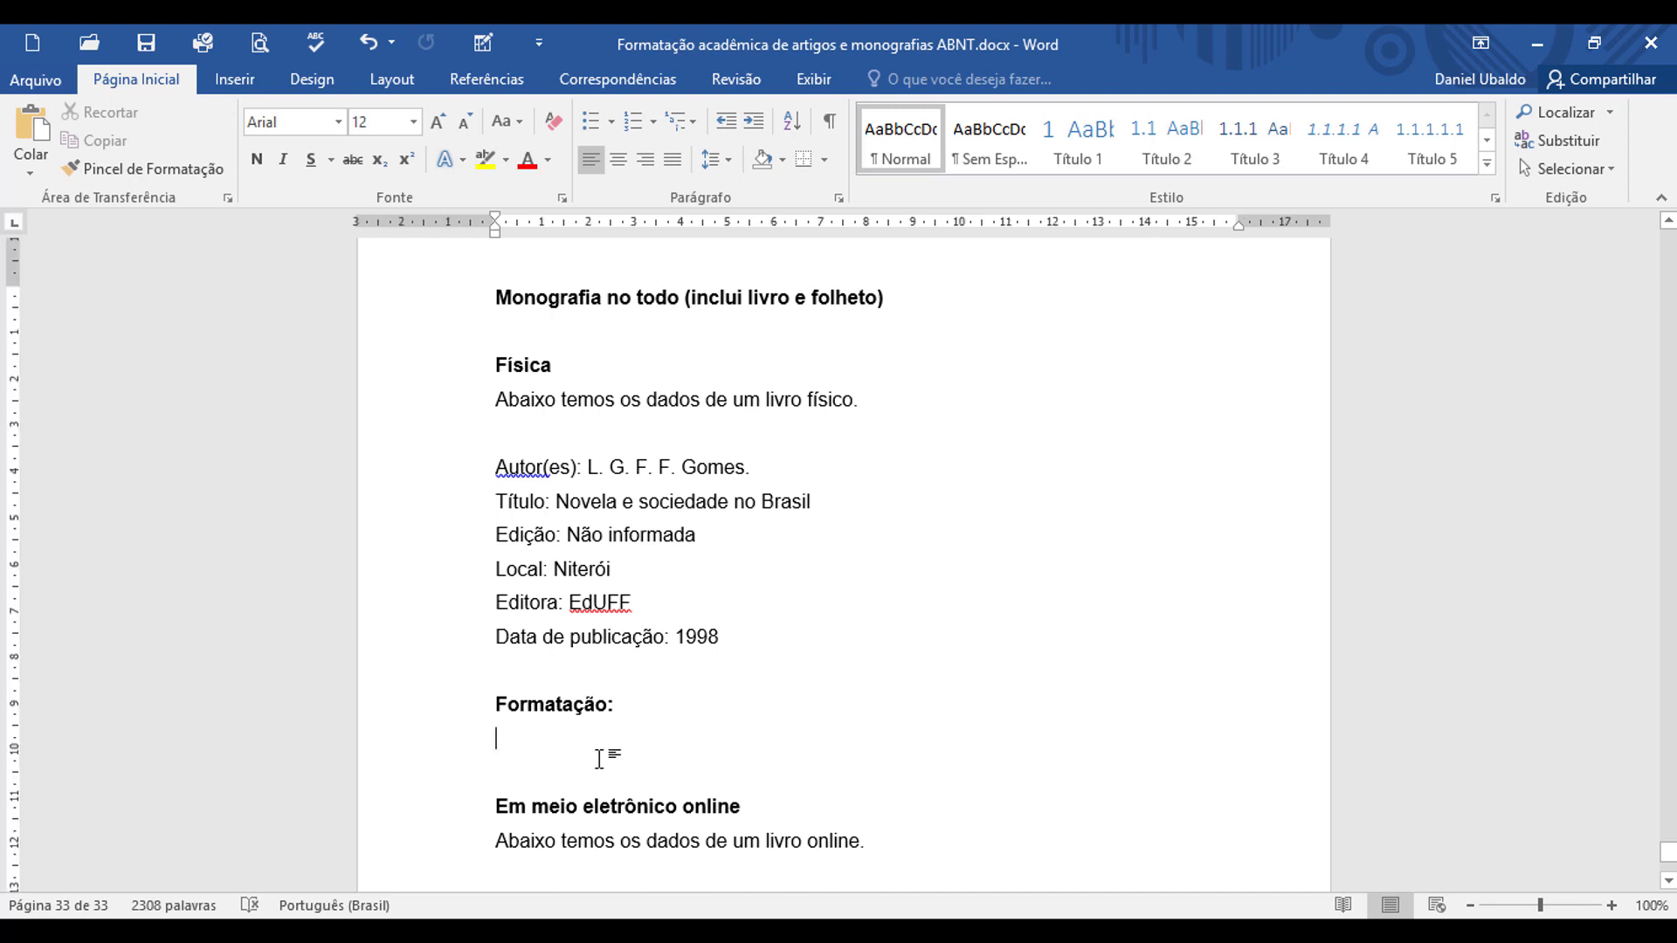
{"action": "key", "text": "Return"}
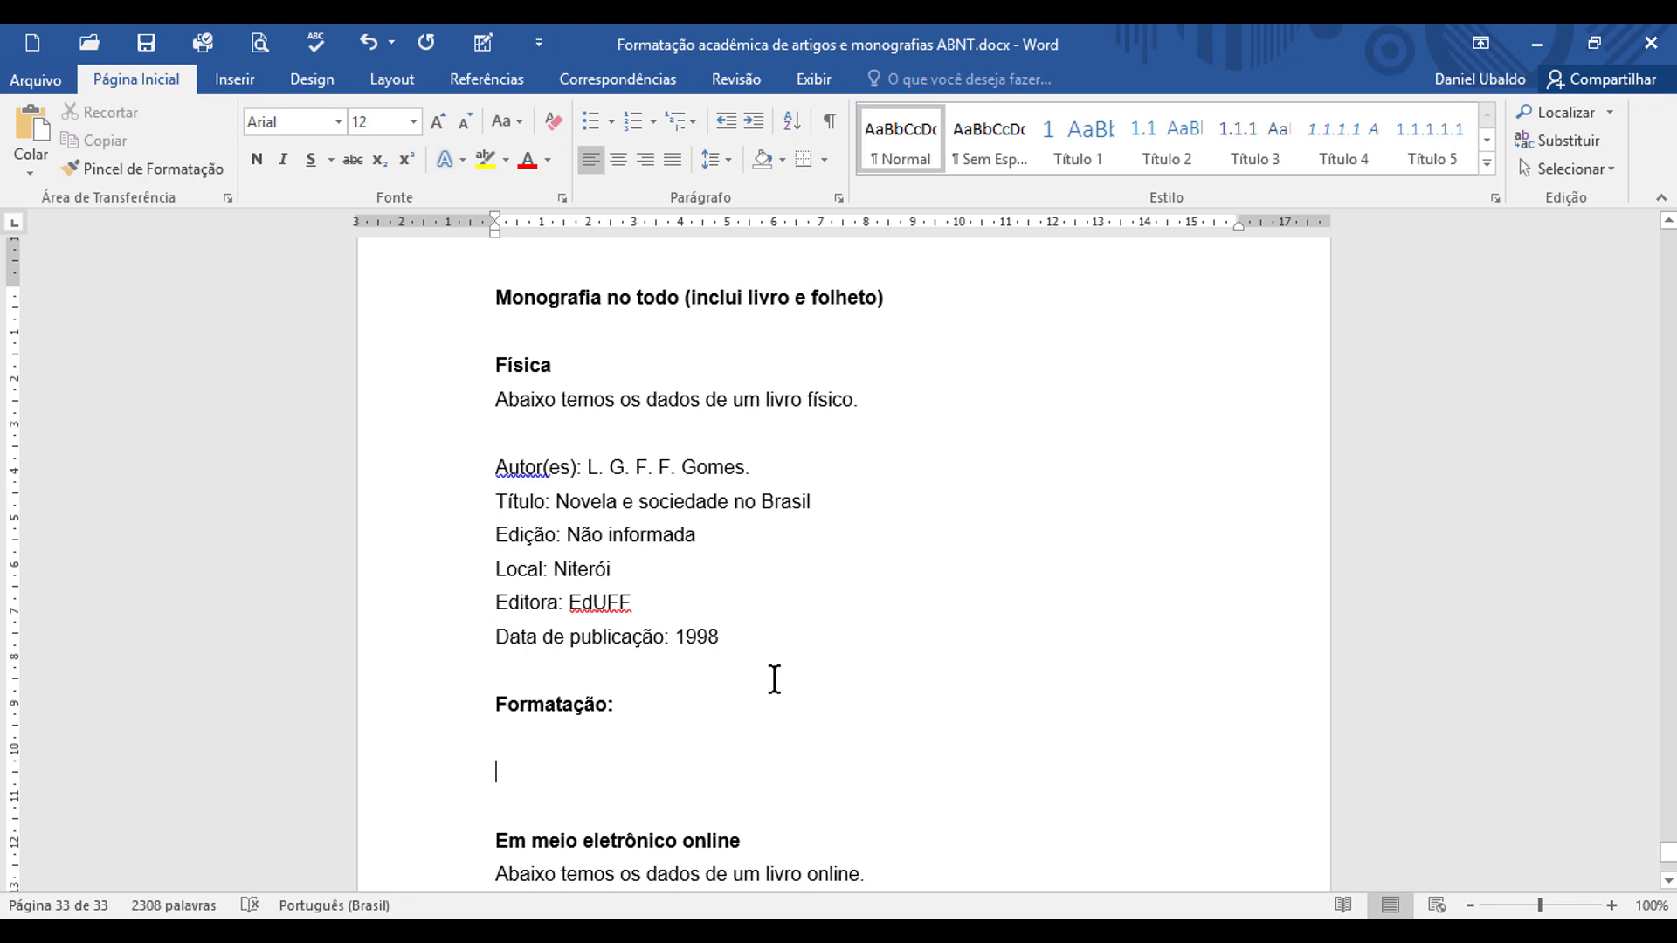
{"action": "double_click", "coordinate": [716, 467]}
{"action": "key", "text": "ctrl+c"}
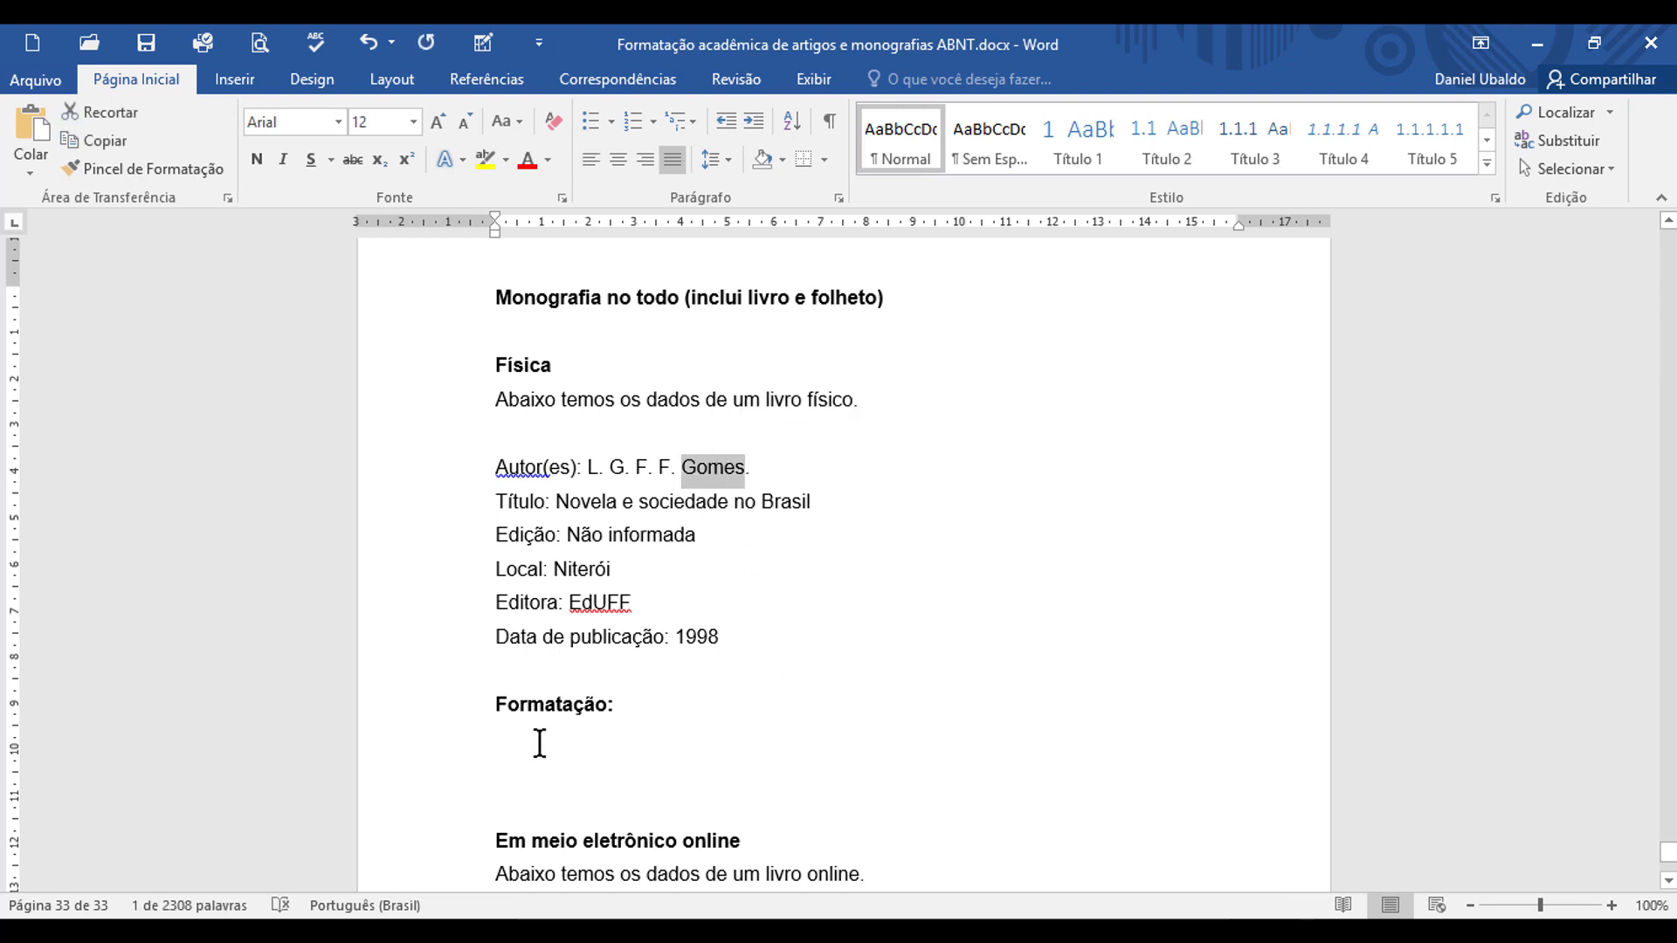
{"action": "left_click", "coordinate": [531, 745]}
{"action": "left_click", "coordinate": [556, 765]}
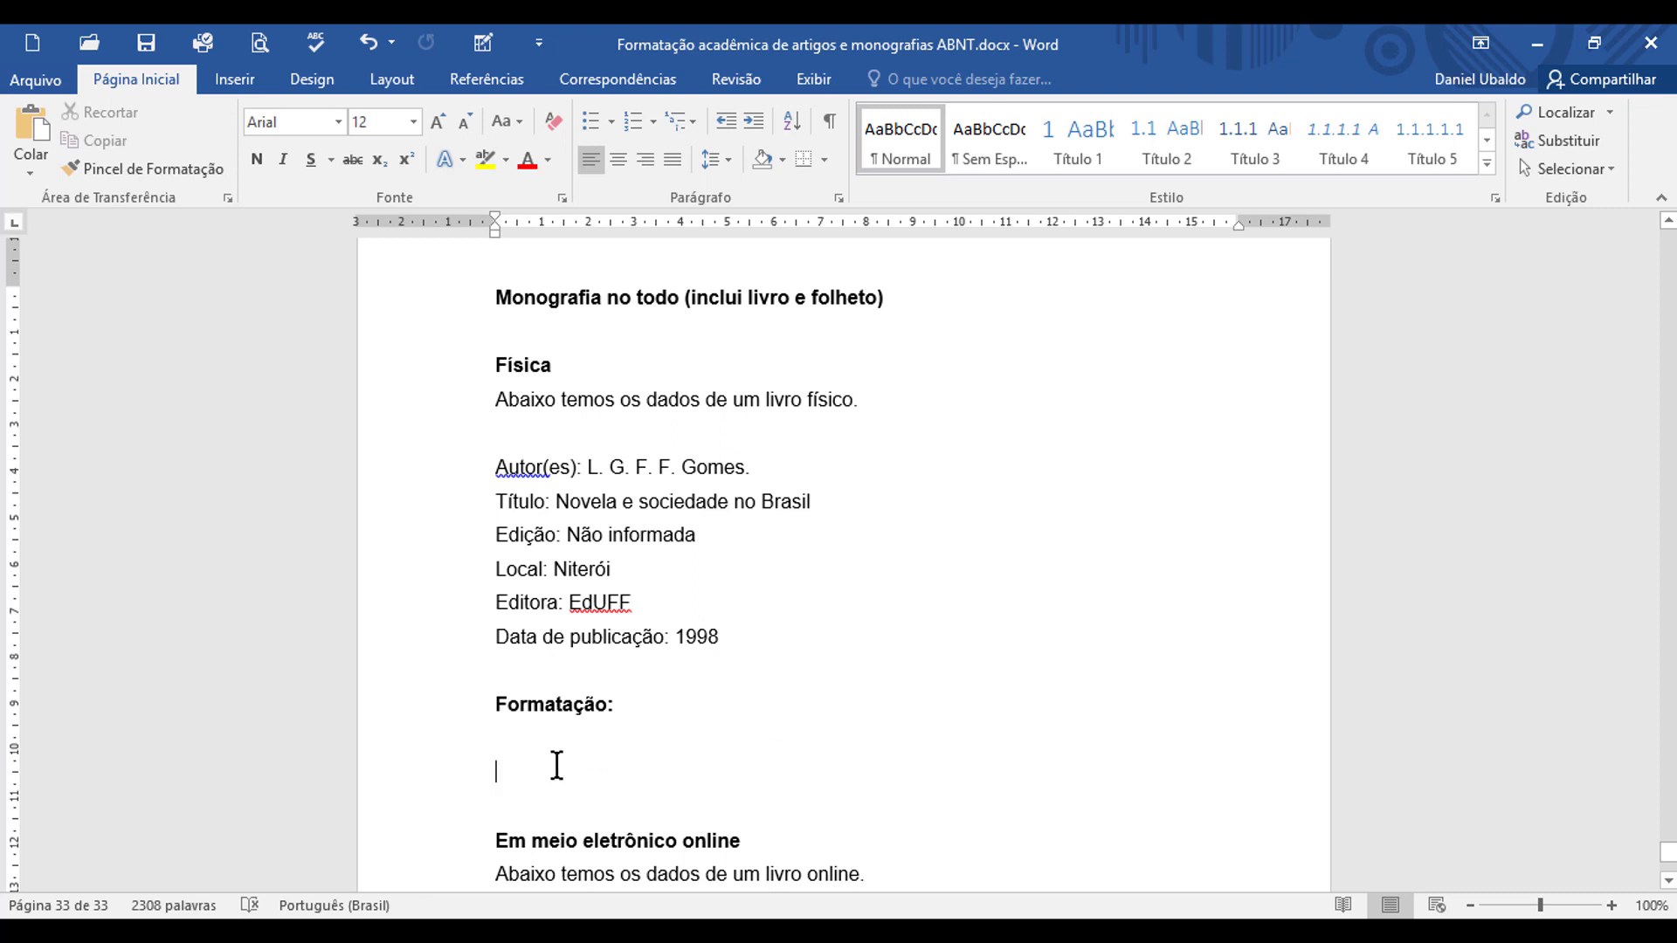
{"action": "key", "text": "ctrl+v"}
{"action": "type", "text": ","}
Step: Copy the book author's initials from the data and paste them after the surname, ending with a period
{"action": "left_click_drag", "start_coordinate": [590, 468], "coordinate": [629, 472]}
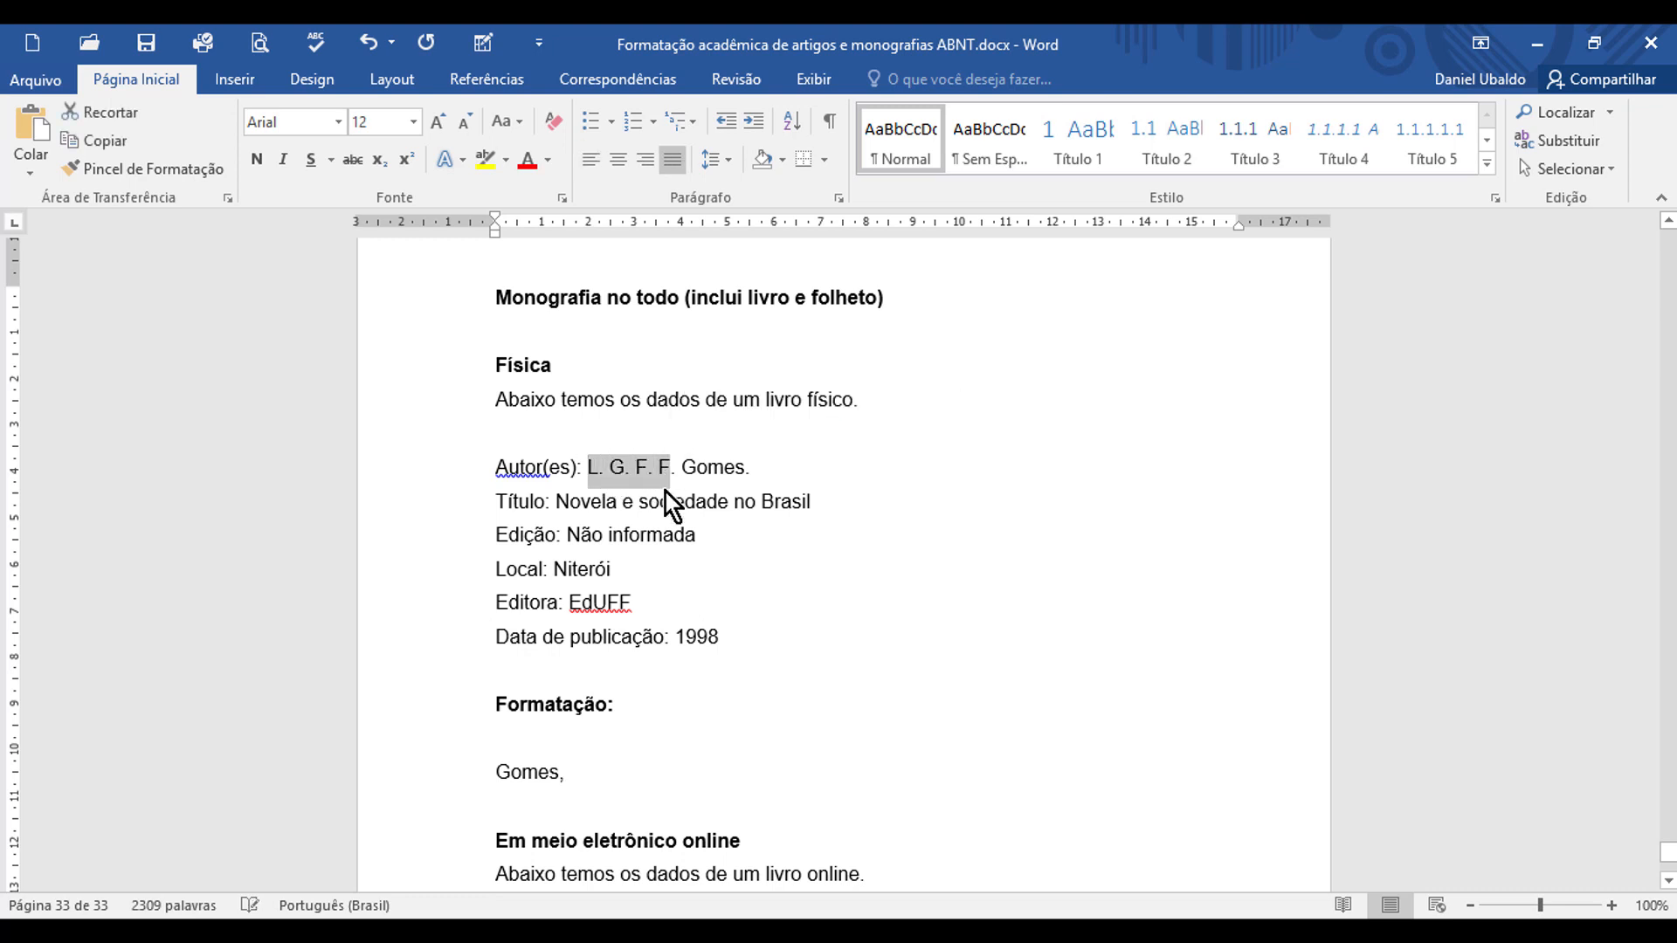
{"action": "key", "text": "ctrl+c"}
{"action": "left_click", "coordinate": [580, 771]}
{"action": "key", "text": "ctrl+v"}
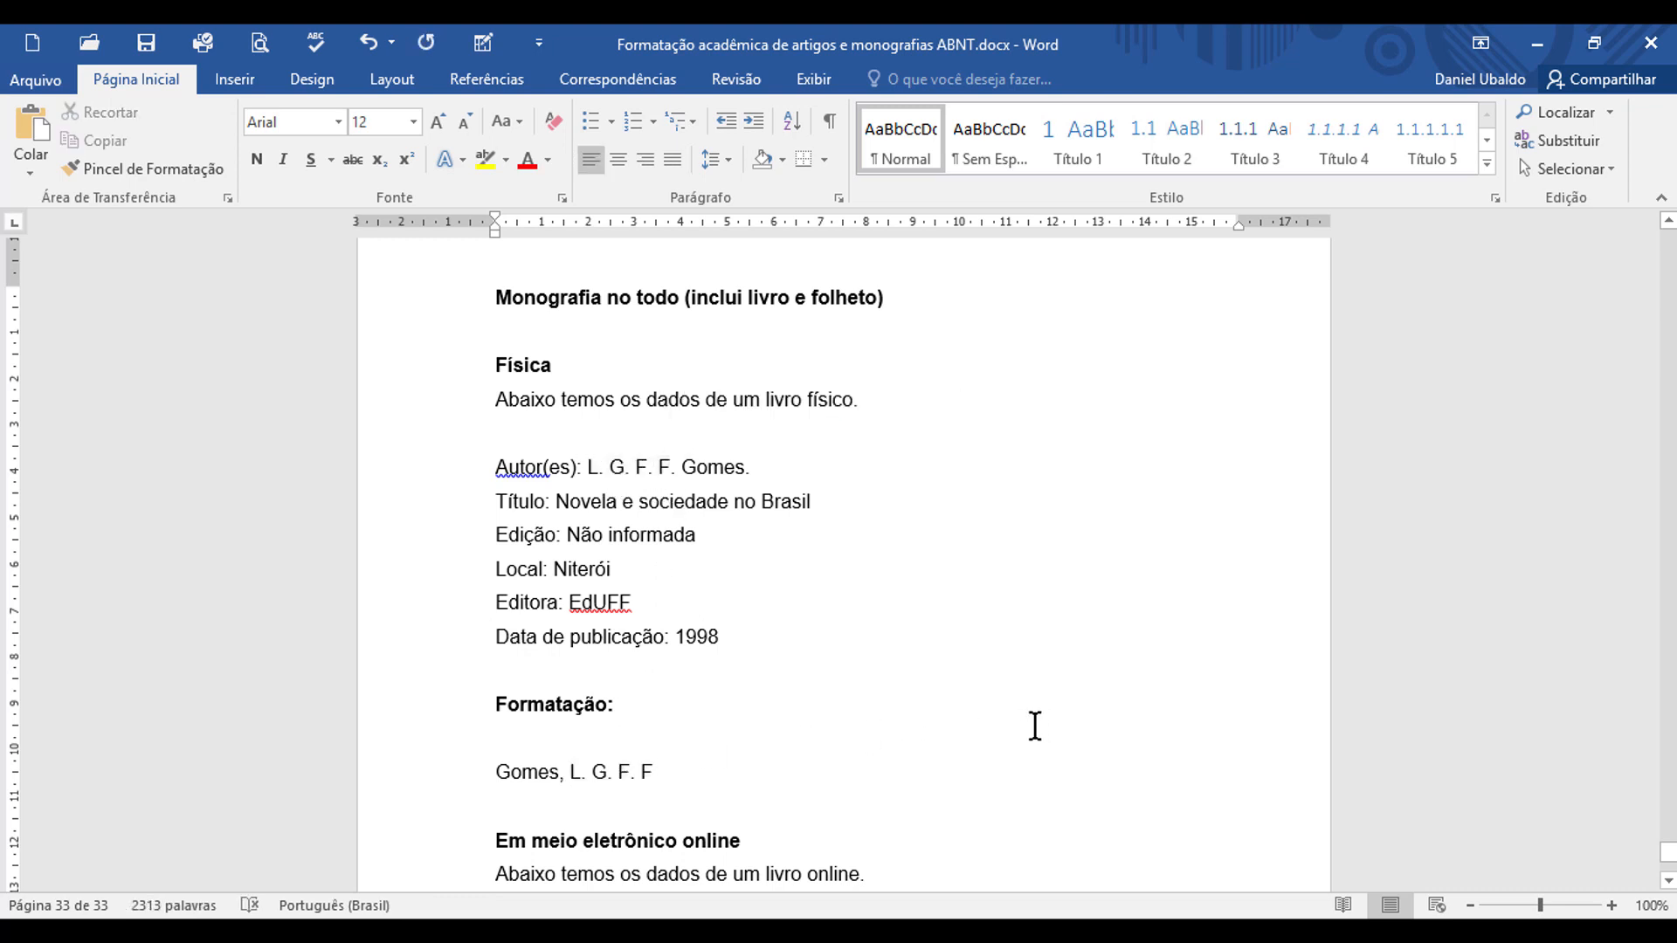
{"action": "type", "text": "."}
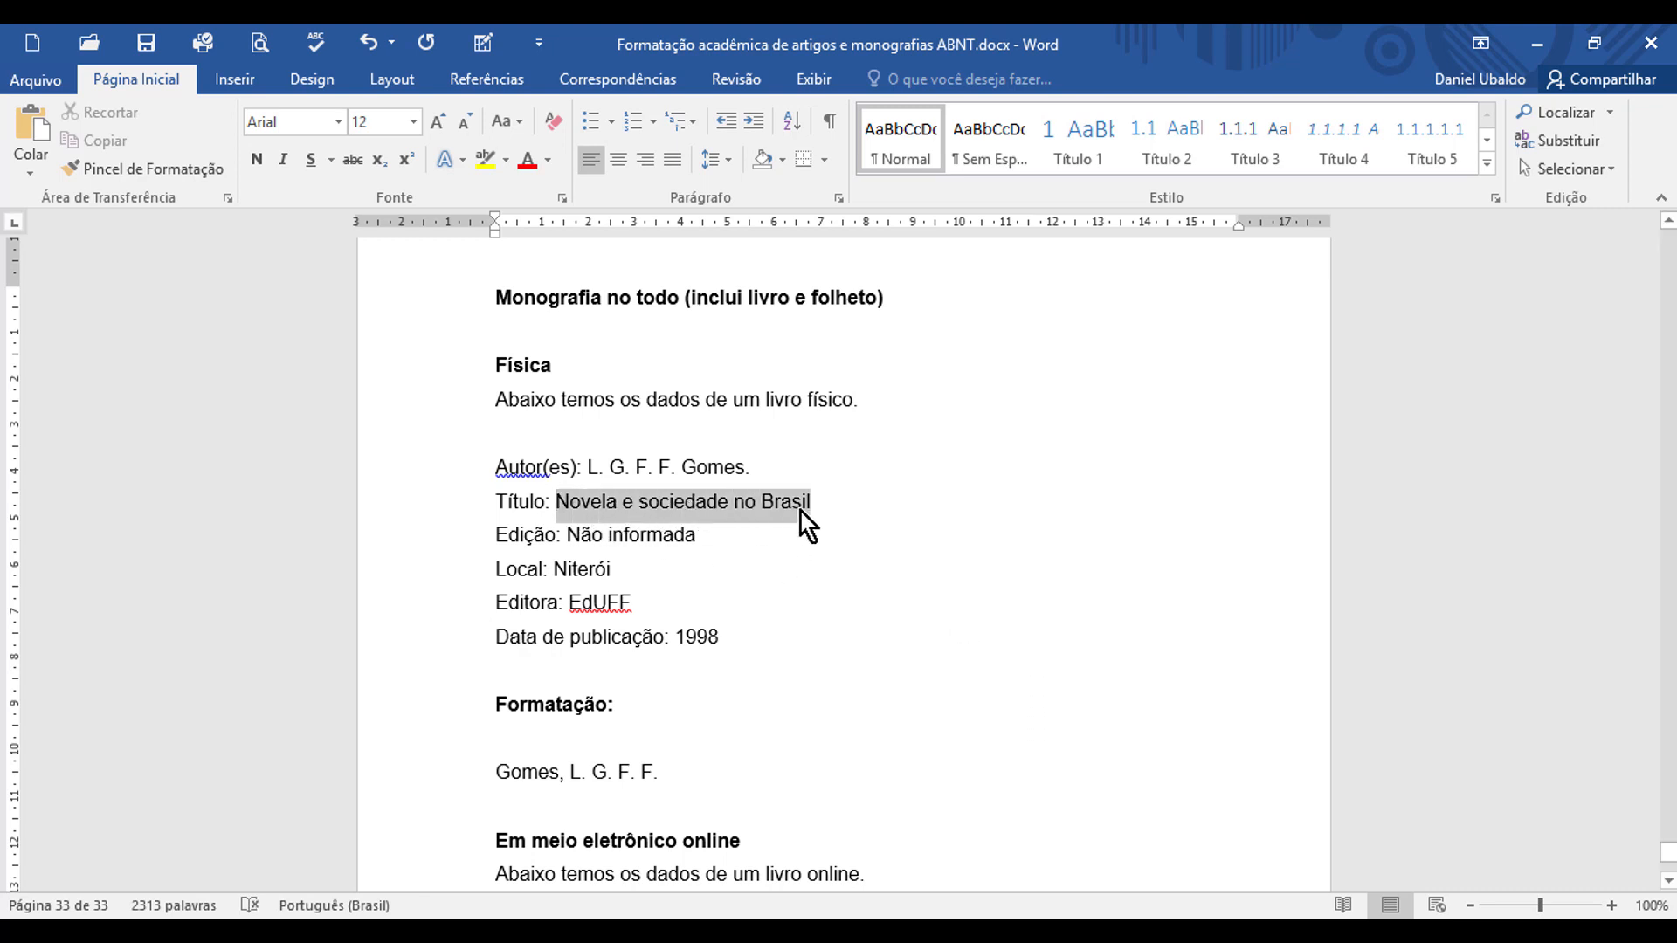
Step: Add the book title "Novela e sociedade no Brasil" from the data after the initials, ending with a period
{"action": "left_click", "coordinate": [696, 768]}
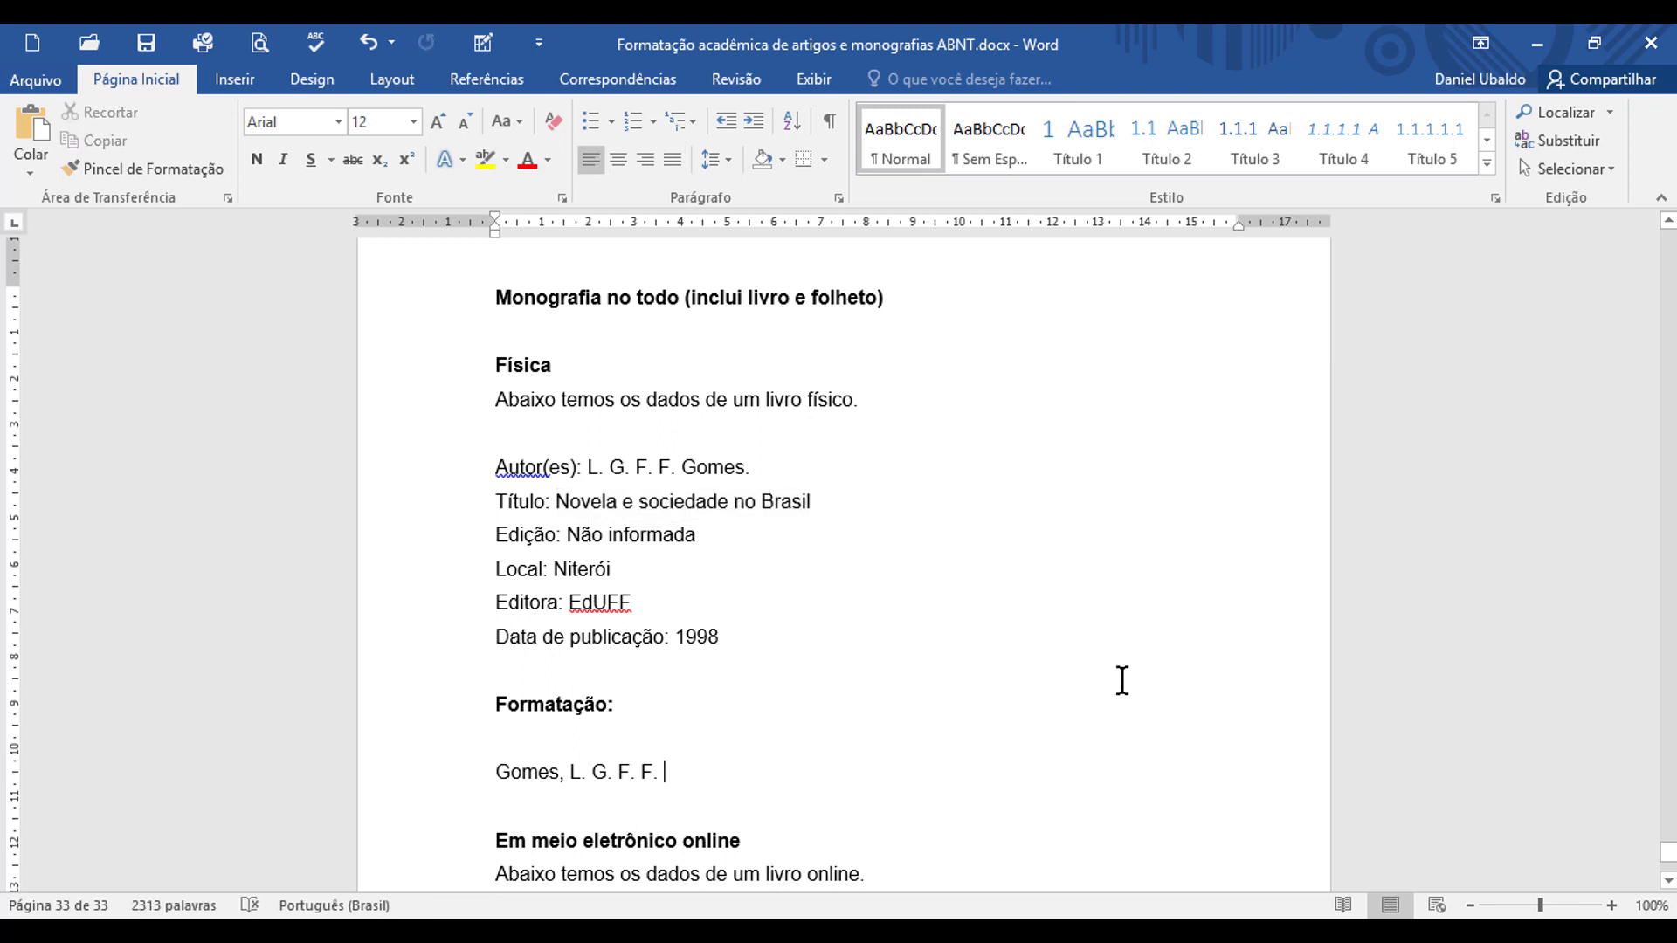
{"action": "key", "text": "ctrl+v"}
{"action": "type", "text": "."}
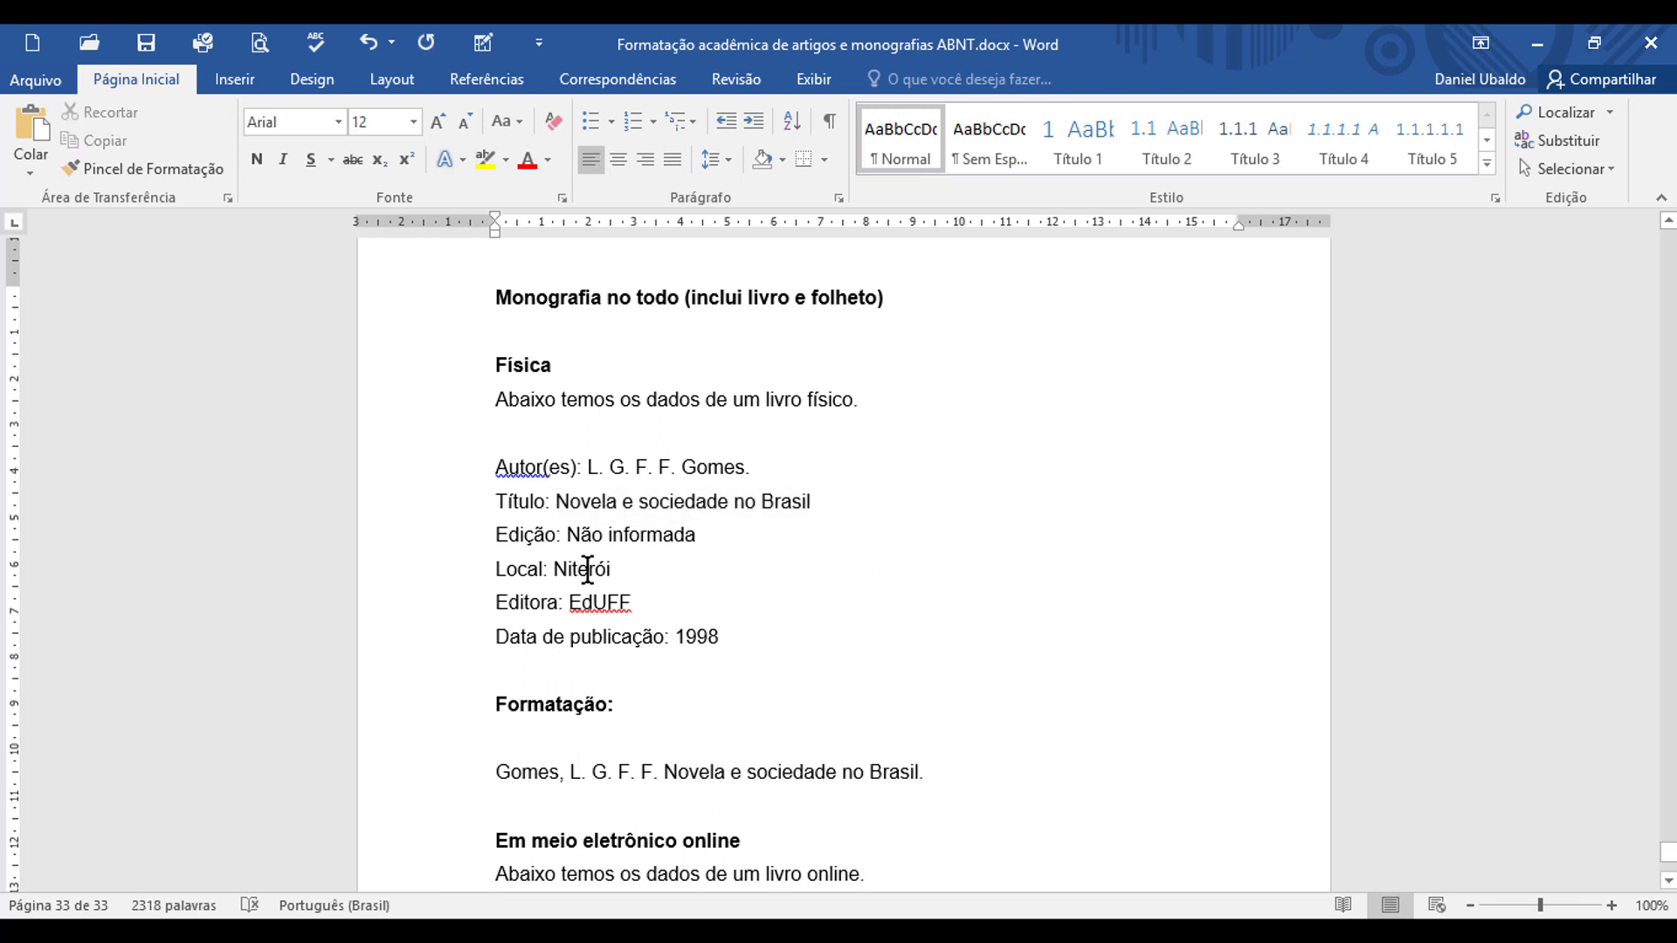
Step: Copy the place of publication "Niterói" from the data and paste it after the book title in the reference
{"action": "left_click_drag", "start_coordinate": [556, 566], "coordinate": [618, 569]}
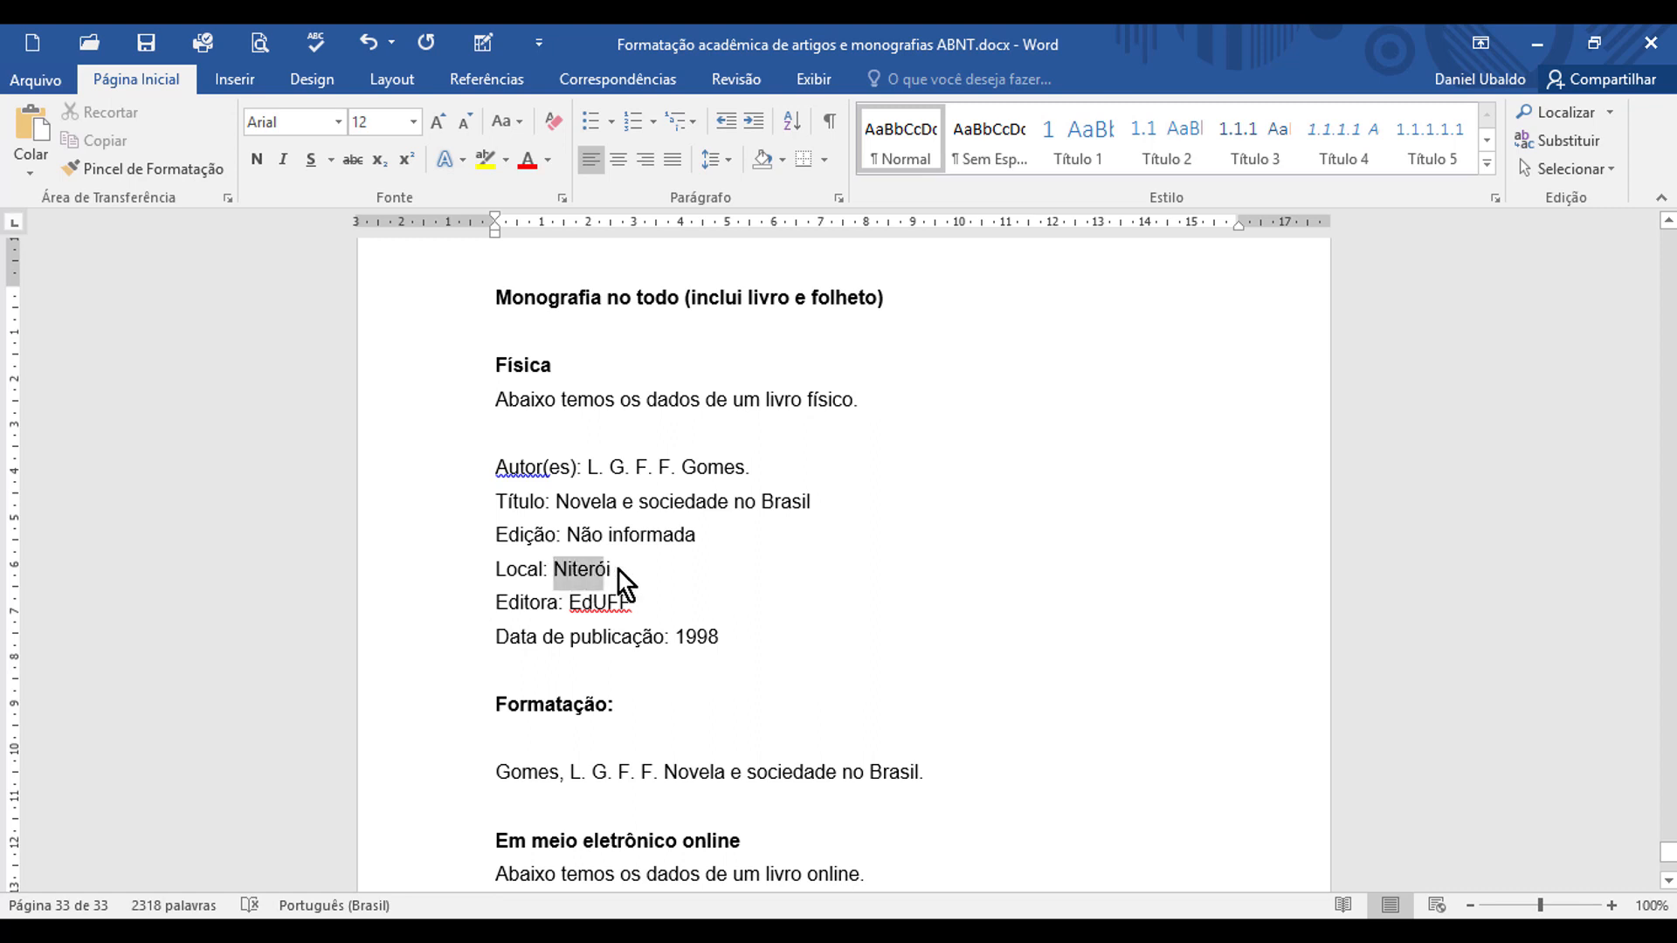
{"action": "key", "text": "ctrl+c"}
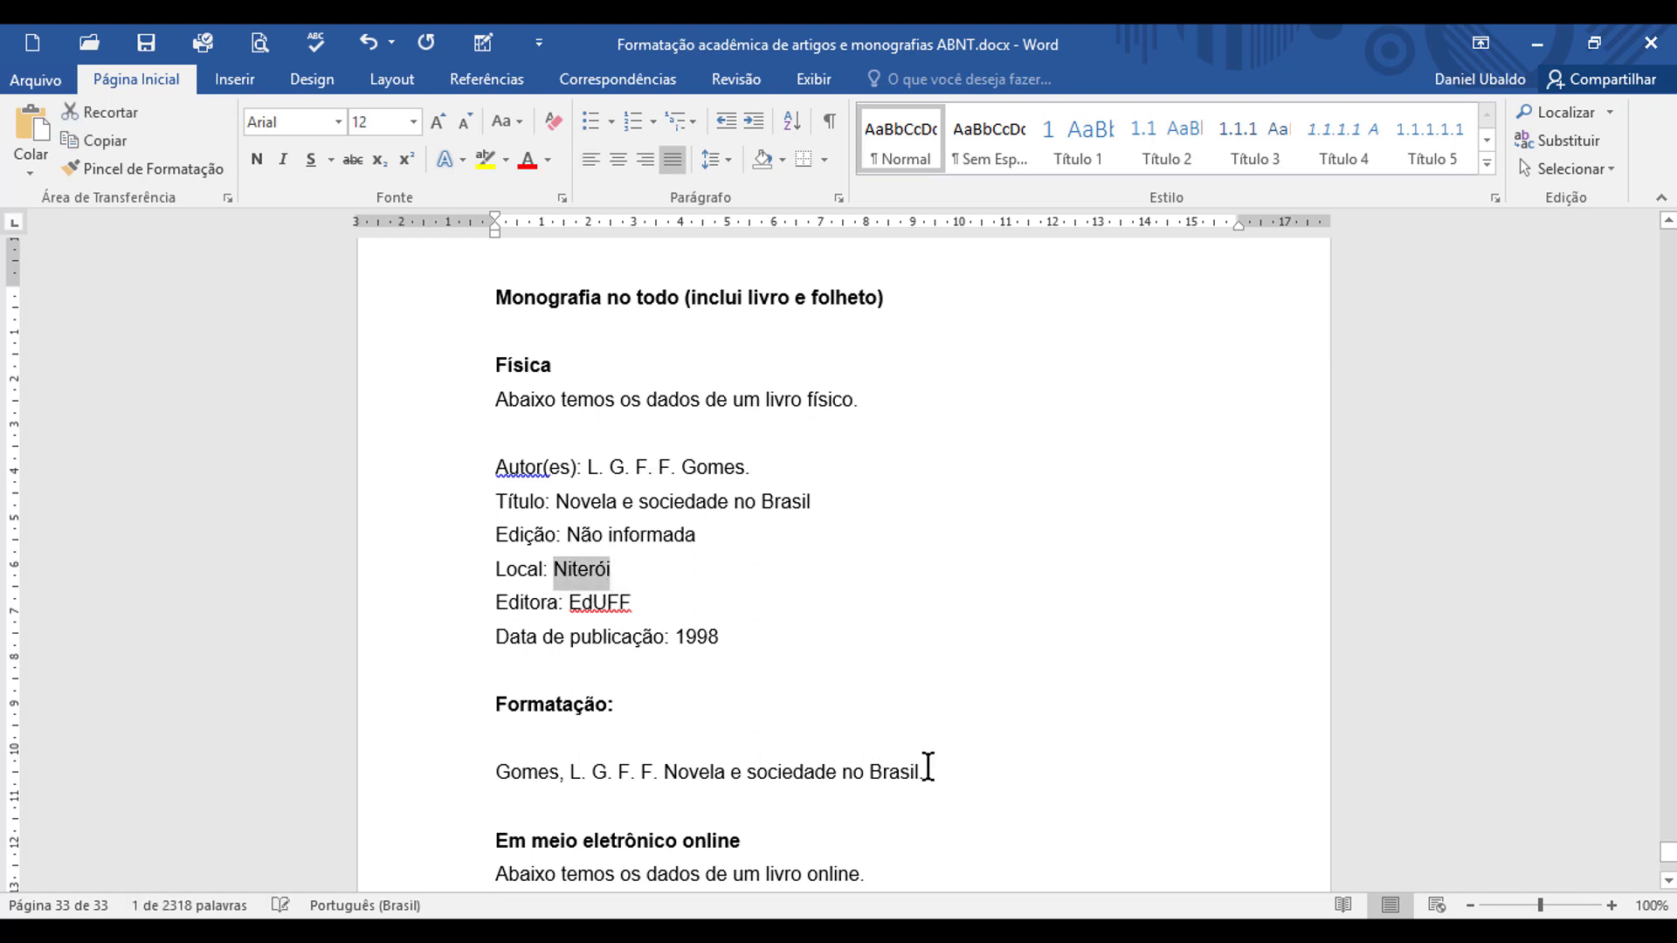
{"action": "left_click", "coordinate": [926, 772]}
{"action": "key", "text": "ctrl+v"}
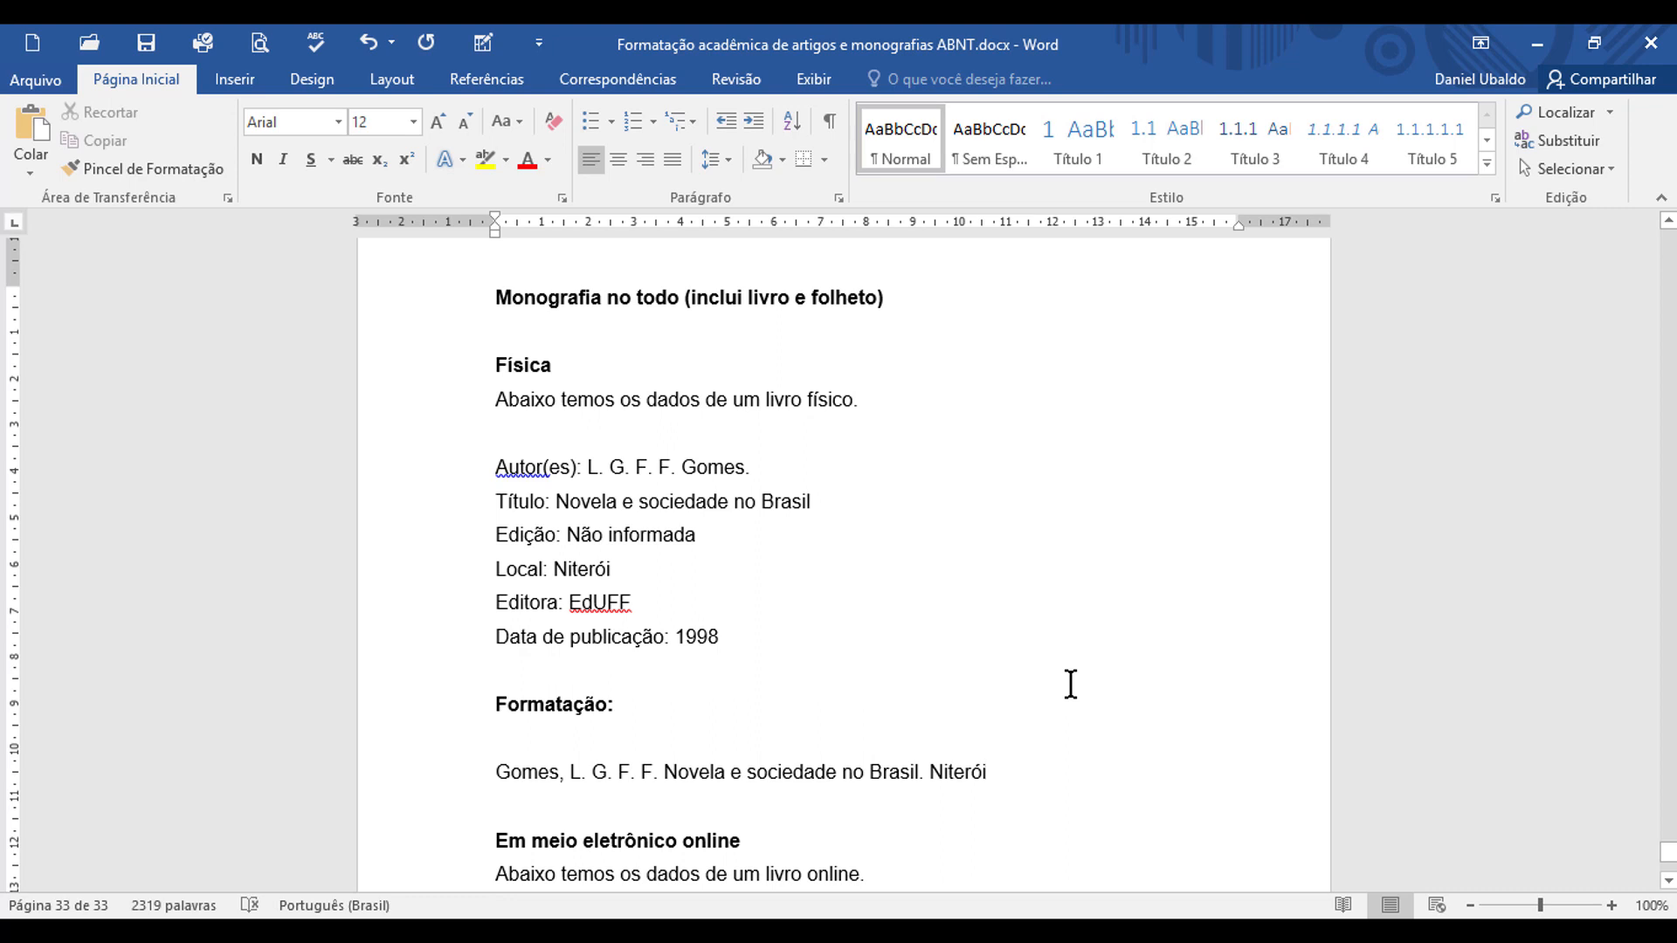
Step: Finish the physical-book reference after the place with a colon, the publisher "EdUFF", a comma and the year 1998, ending with a period
{"action": "type", "text": ":"}
{"action": "double_click", "coordinate": [573, 600]}
{"action": "left_click", "coordinate": [994, 773]}
{"action": "key", "text": "ctrl+v"}
{"action": "type", "text": ". "}
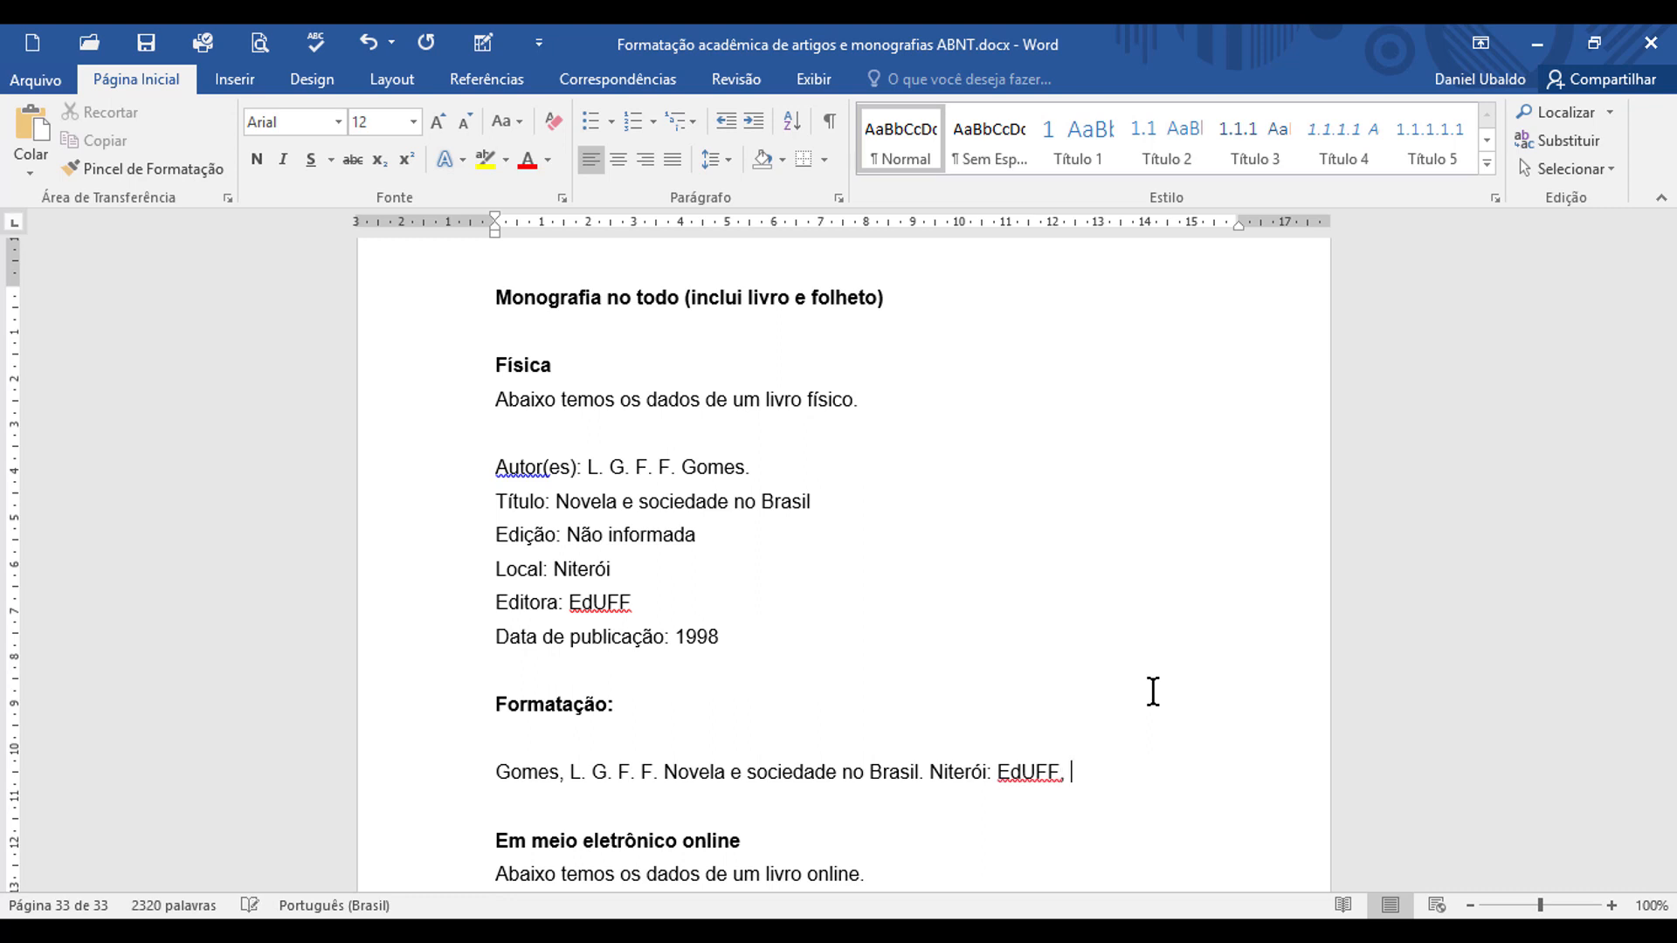
{"action": "type", "text": "1998."}
Step: Convert the author's surname in the physical-book reference to uppercase and make the title "Novela e sociedade no Brasil" bold
{"action": "scroll", "coordinate": [891, 829], "scroll_direction": "down", "scroll_amount": 1}
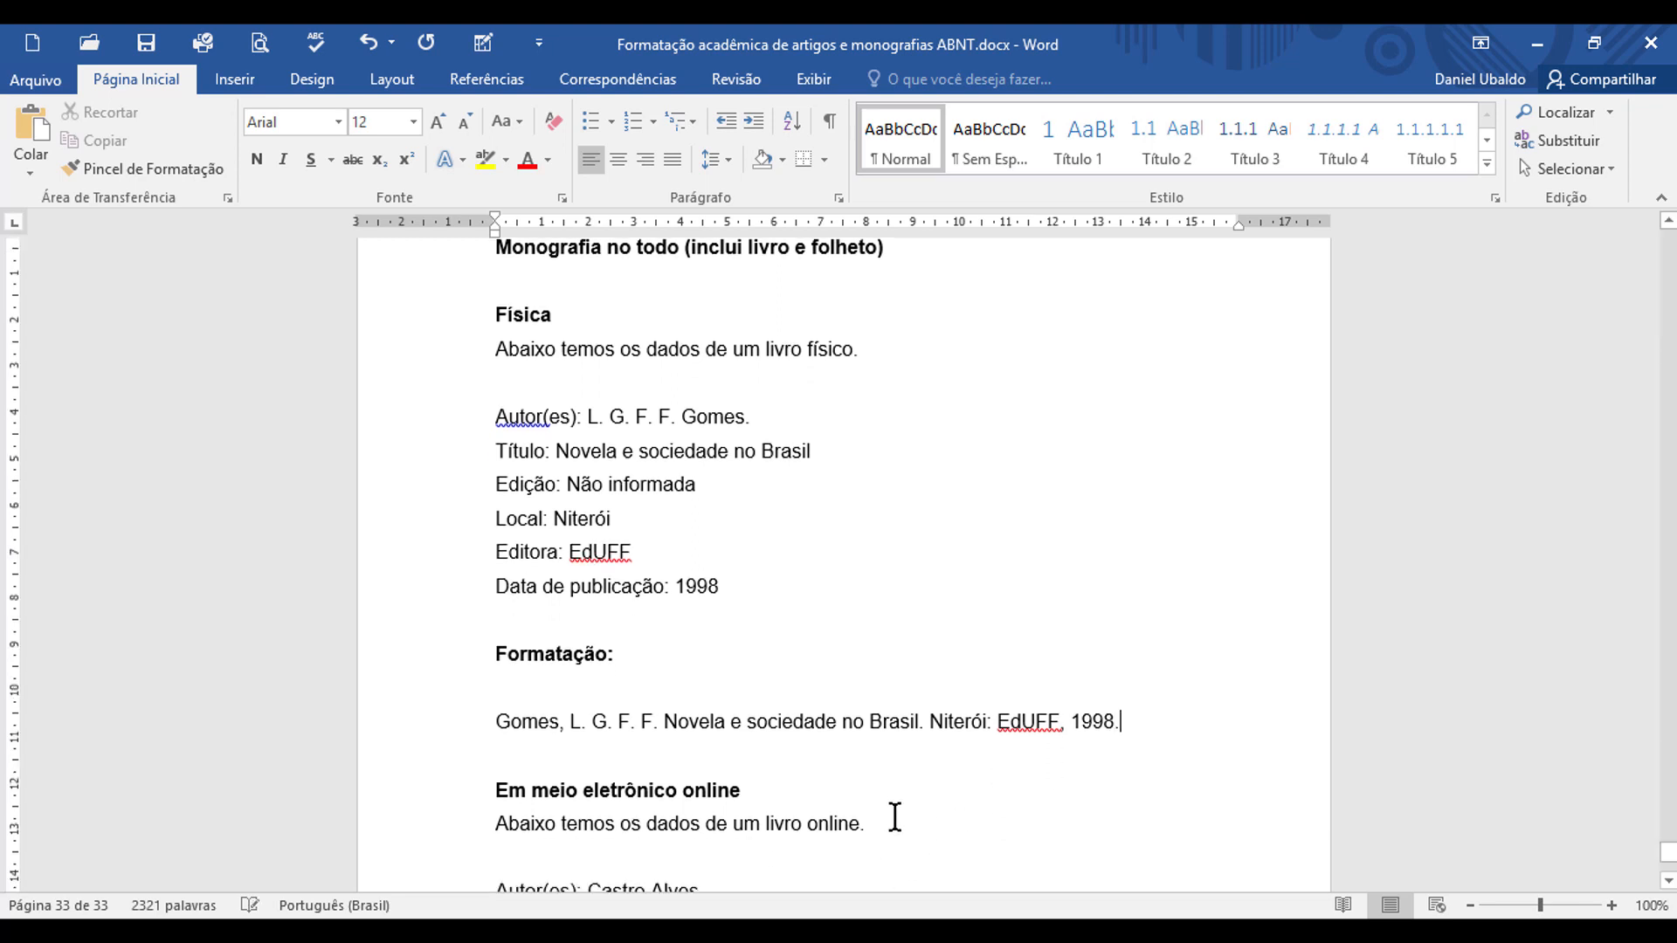
{"action": "double_click", "coordinate": [524, 713]}
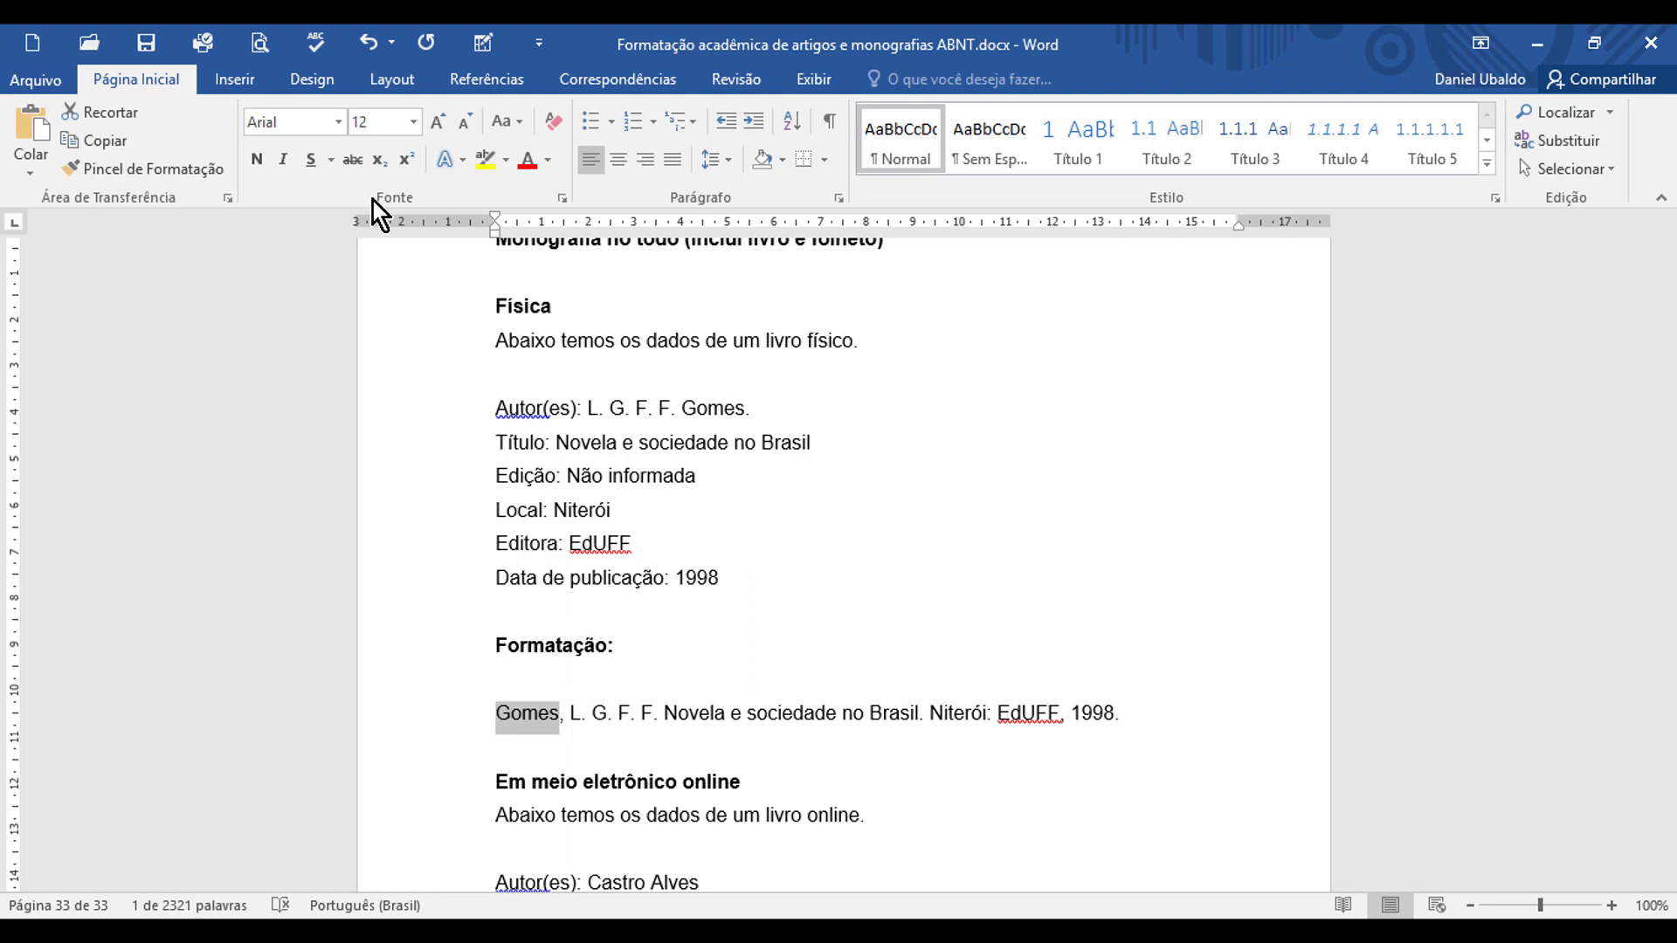
{"action": "left_click", "coordinate": [521, 127]}
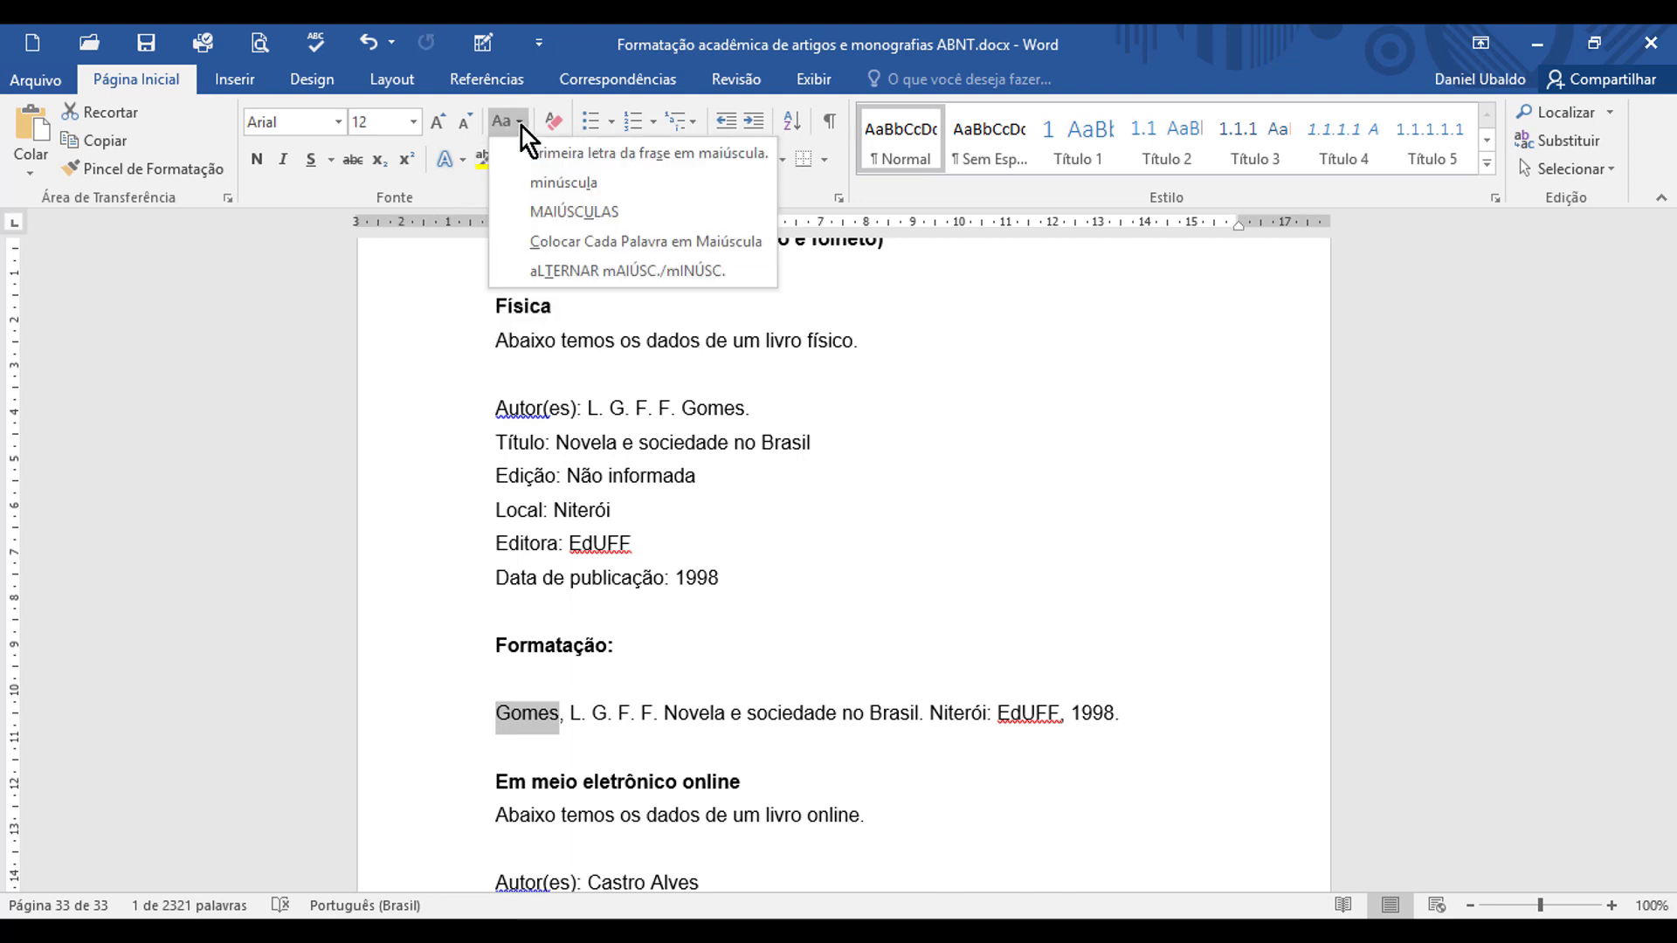
{"action": "left_click", "coordinate": [641, 217]}
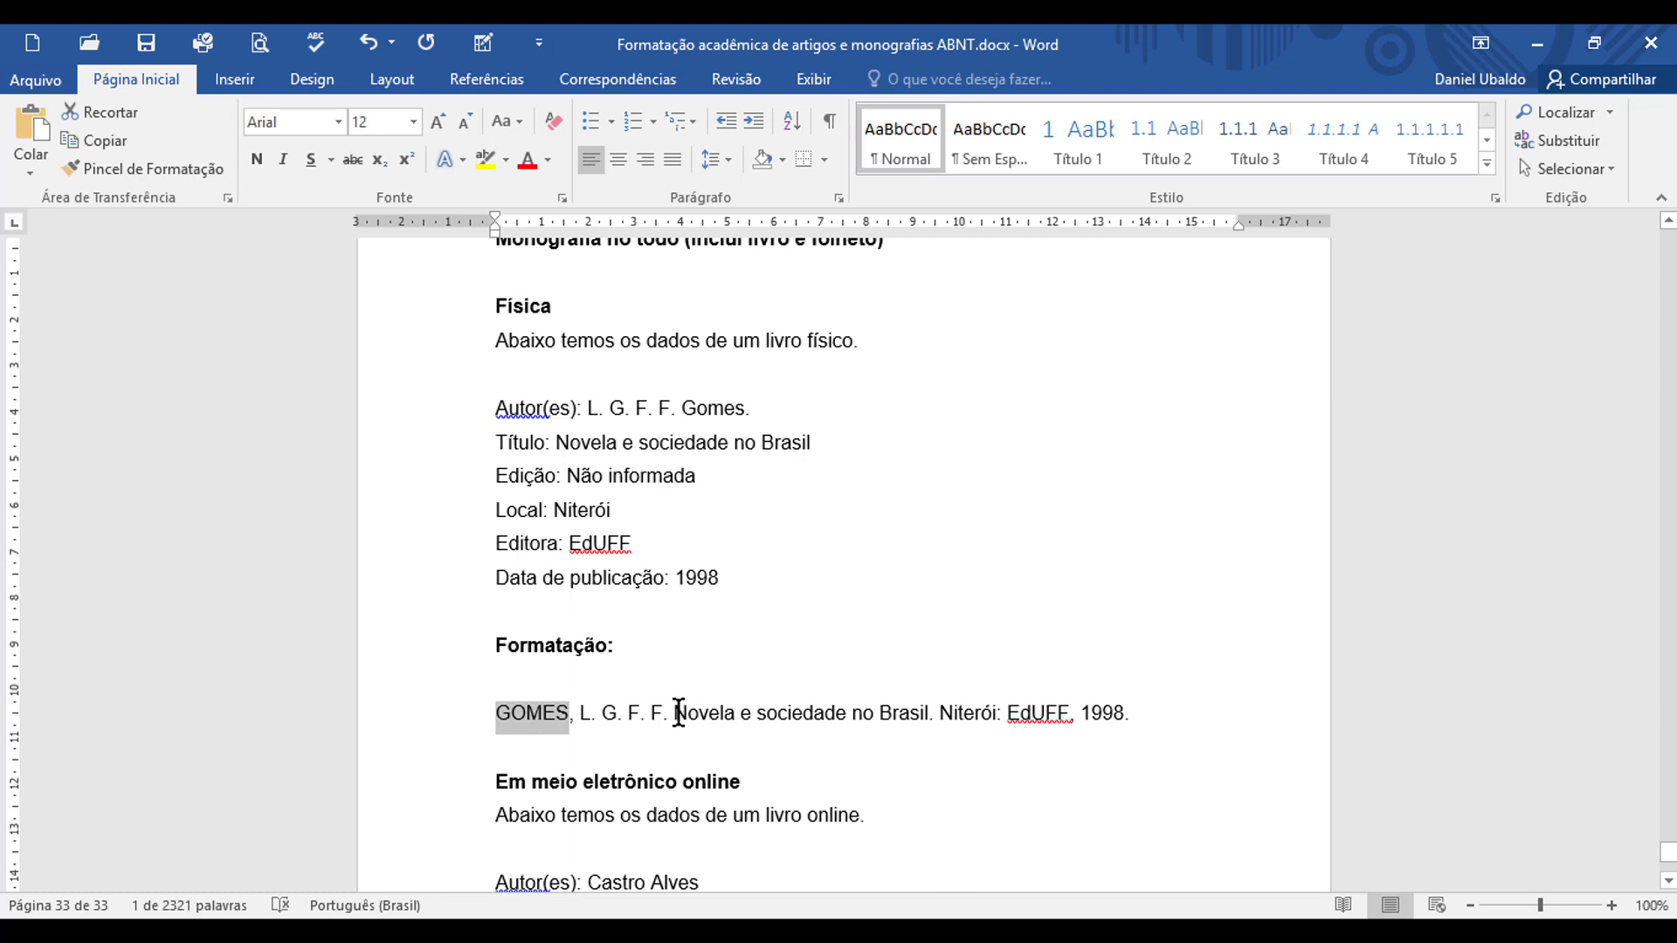
{"action": "left_click_drag", "start_coordinate": [678, 712], "coordinate": [910, 722]}
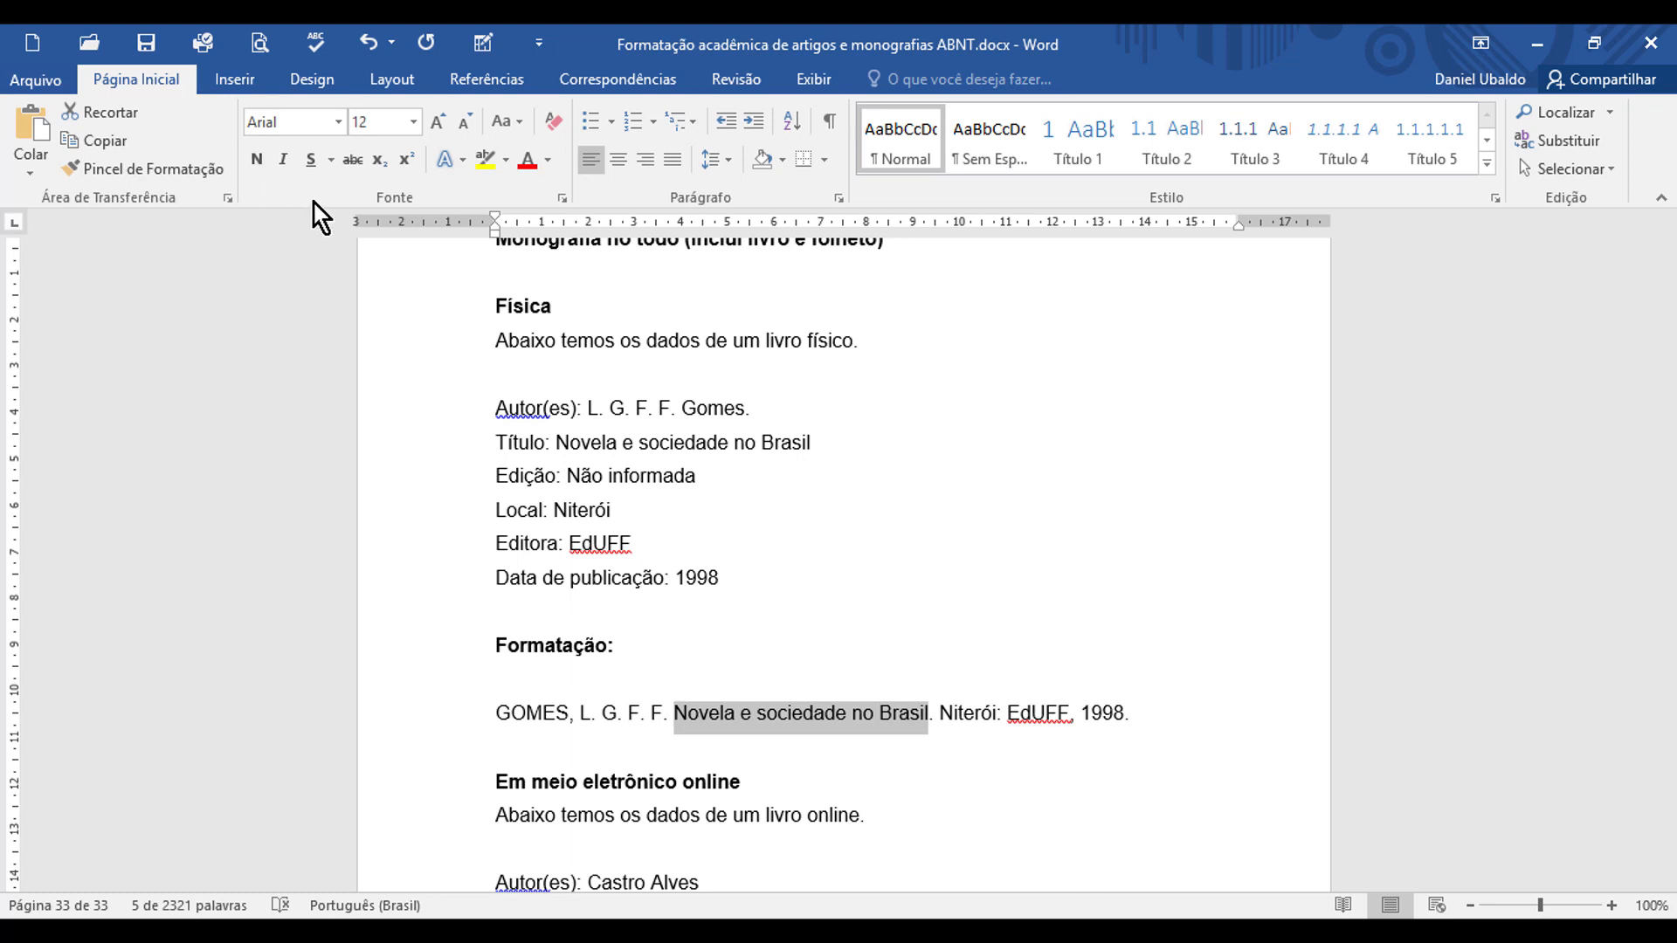
{"action": "left_click", "coordinate": [265, 165]}
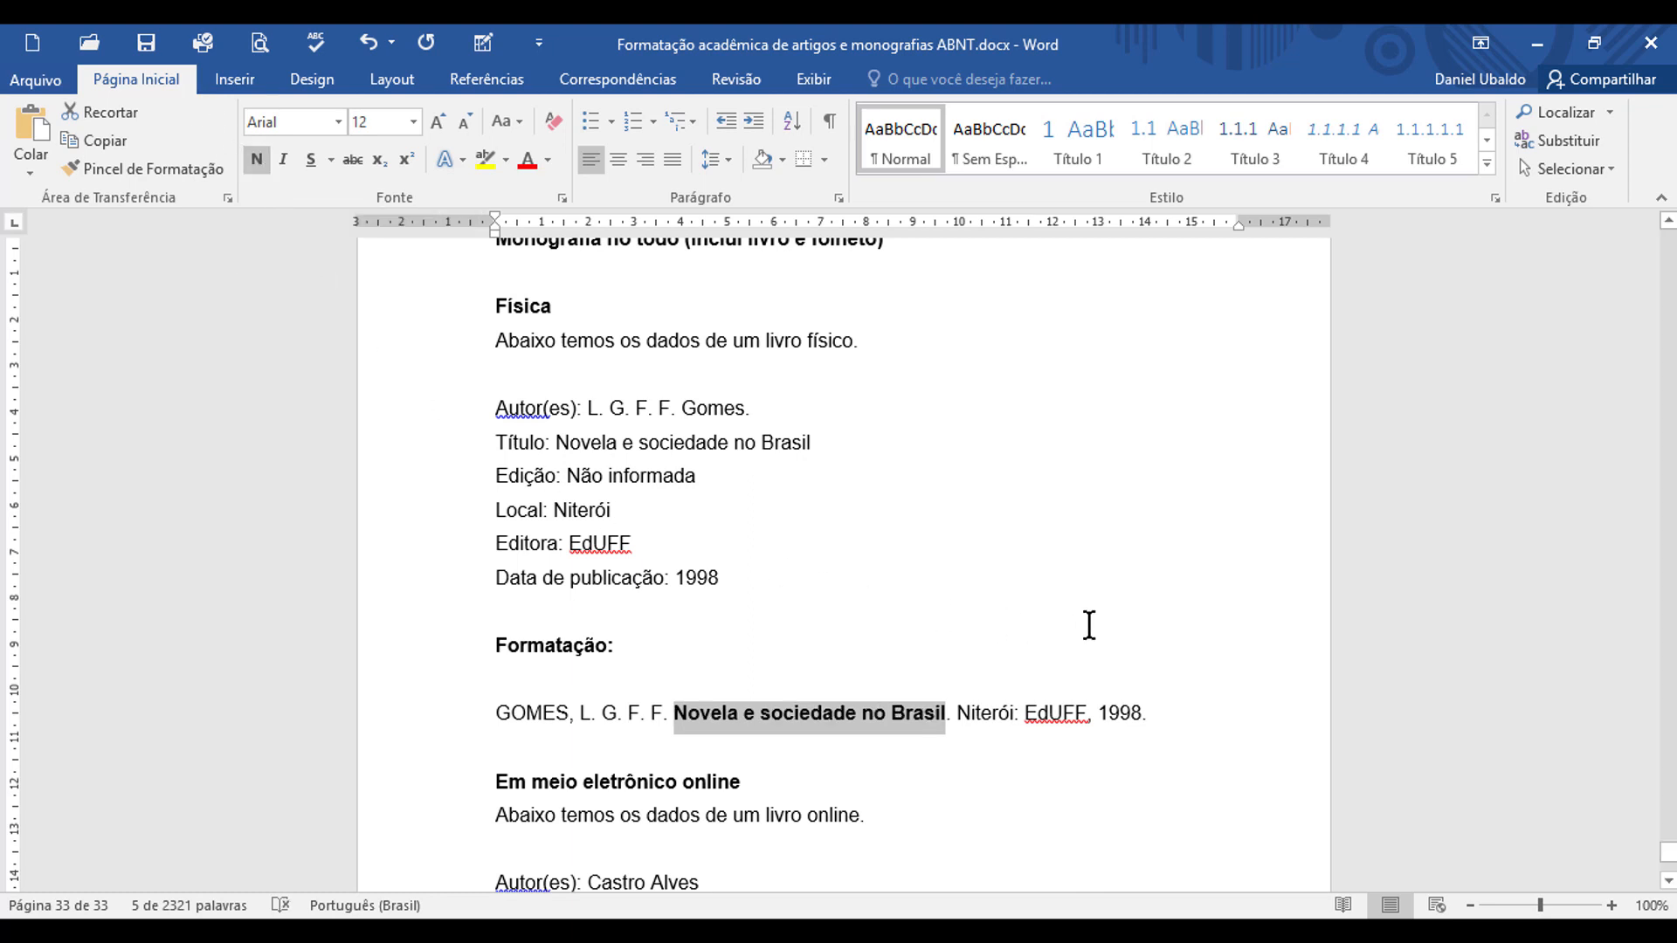
Step: Start the online-book reference one blank line below its "Formatação:" heading with the author's surname copied from the data plus a comma
{"action": "scroll", "coordinate": [1073, 585], "scroll_direction": "down", "scroll_amount": 4}
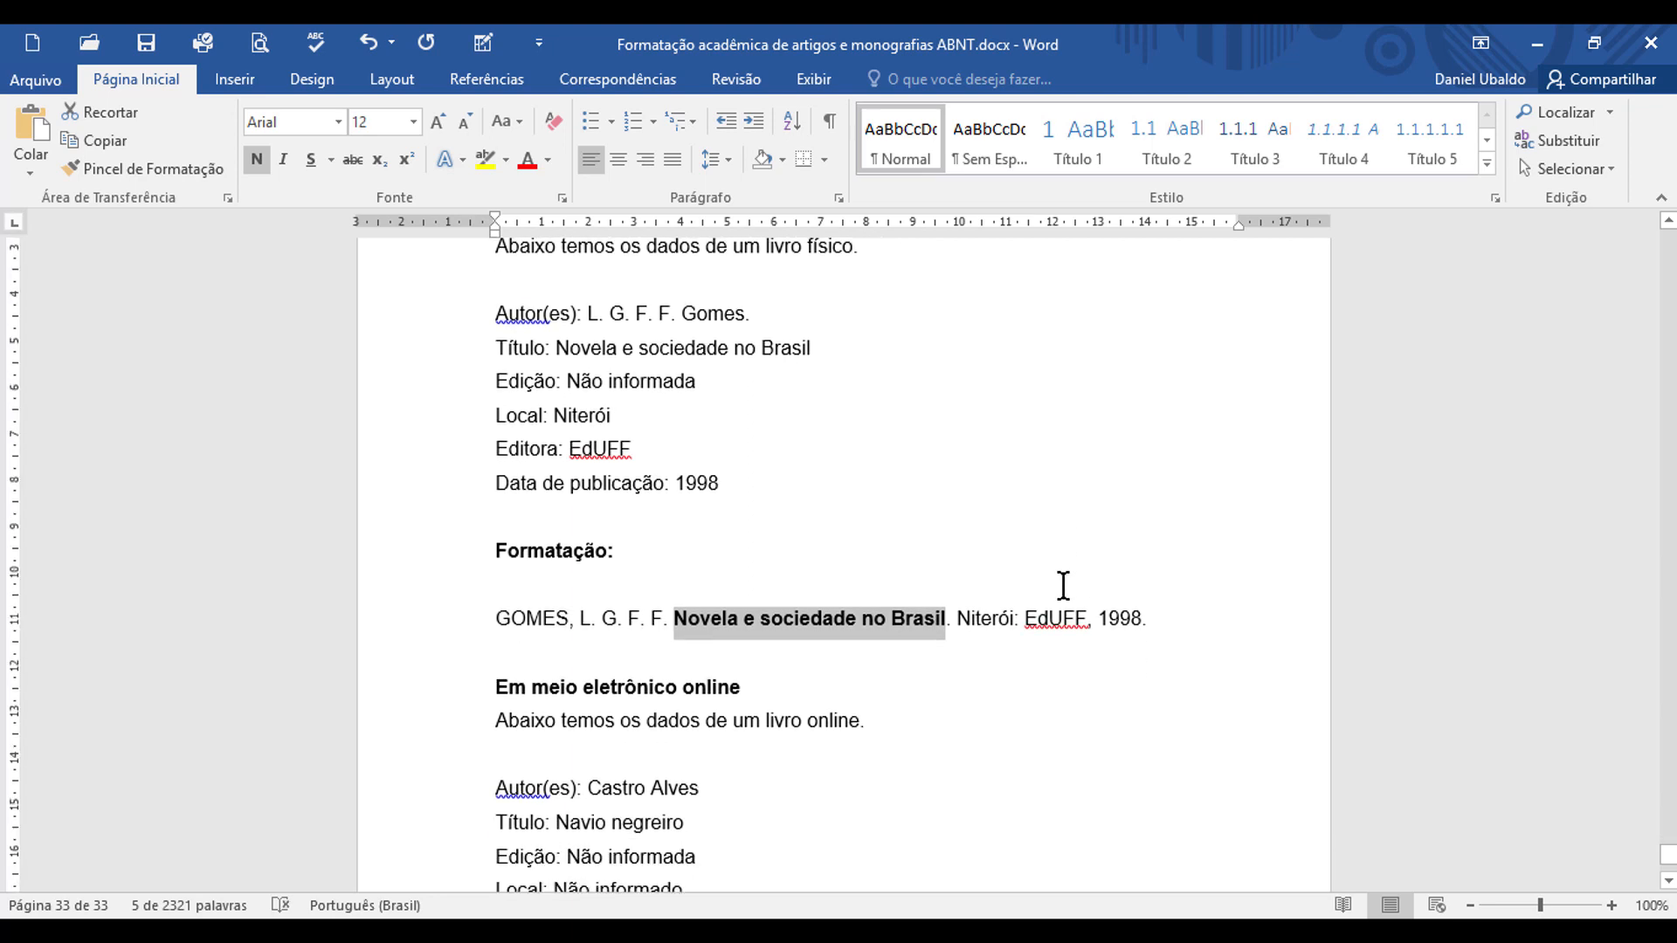
{"action": "scroll", "coordinate": [1063, 585], "scroll_direction": "down", "scroll_amount": 2}
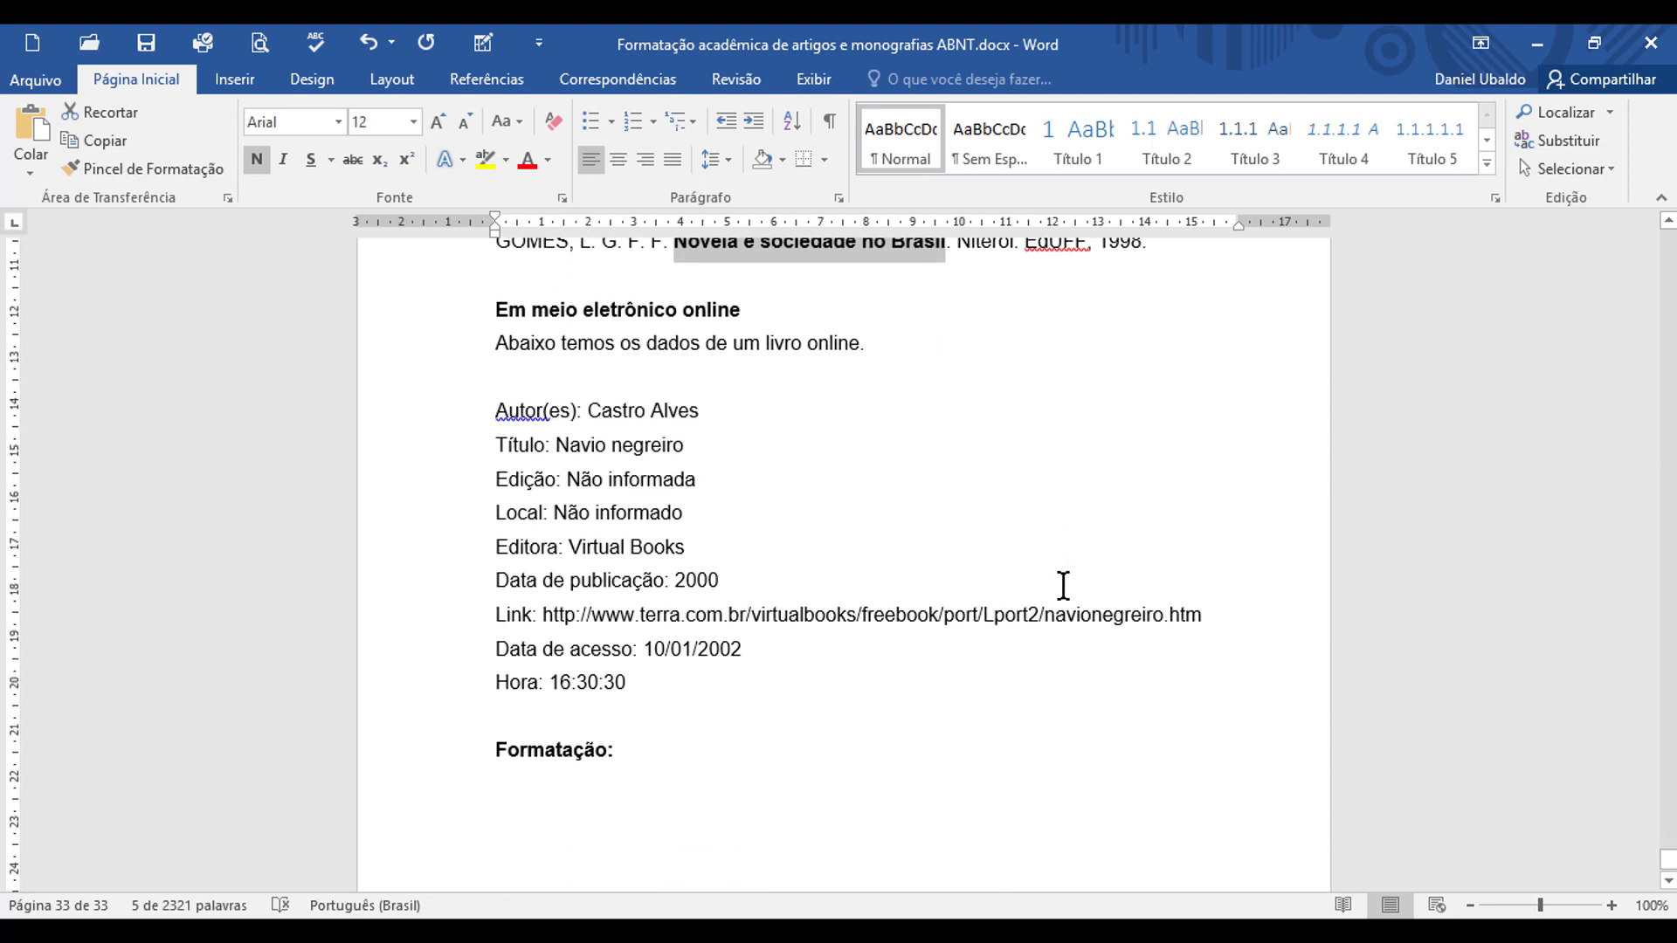
{"action": "scroll", "coordinate": [1063, 585], "scroll_direction": "up", "scroll_amount": 1}
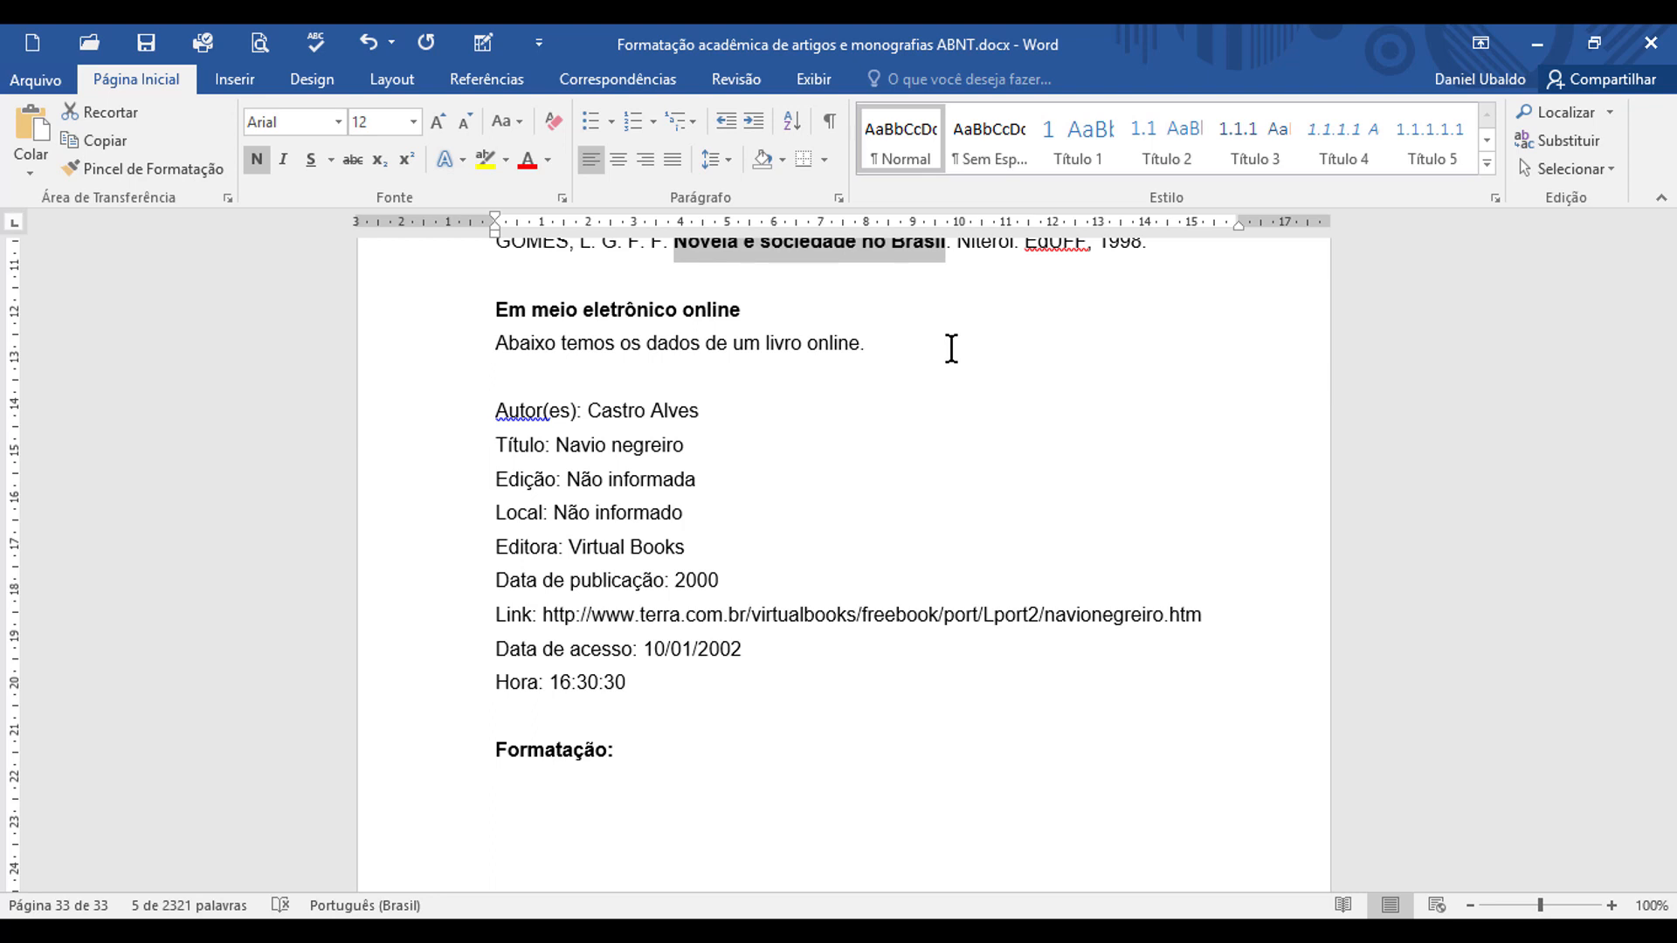
{"action": "double_click", "coordinate": [671, 411]}
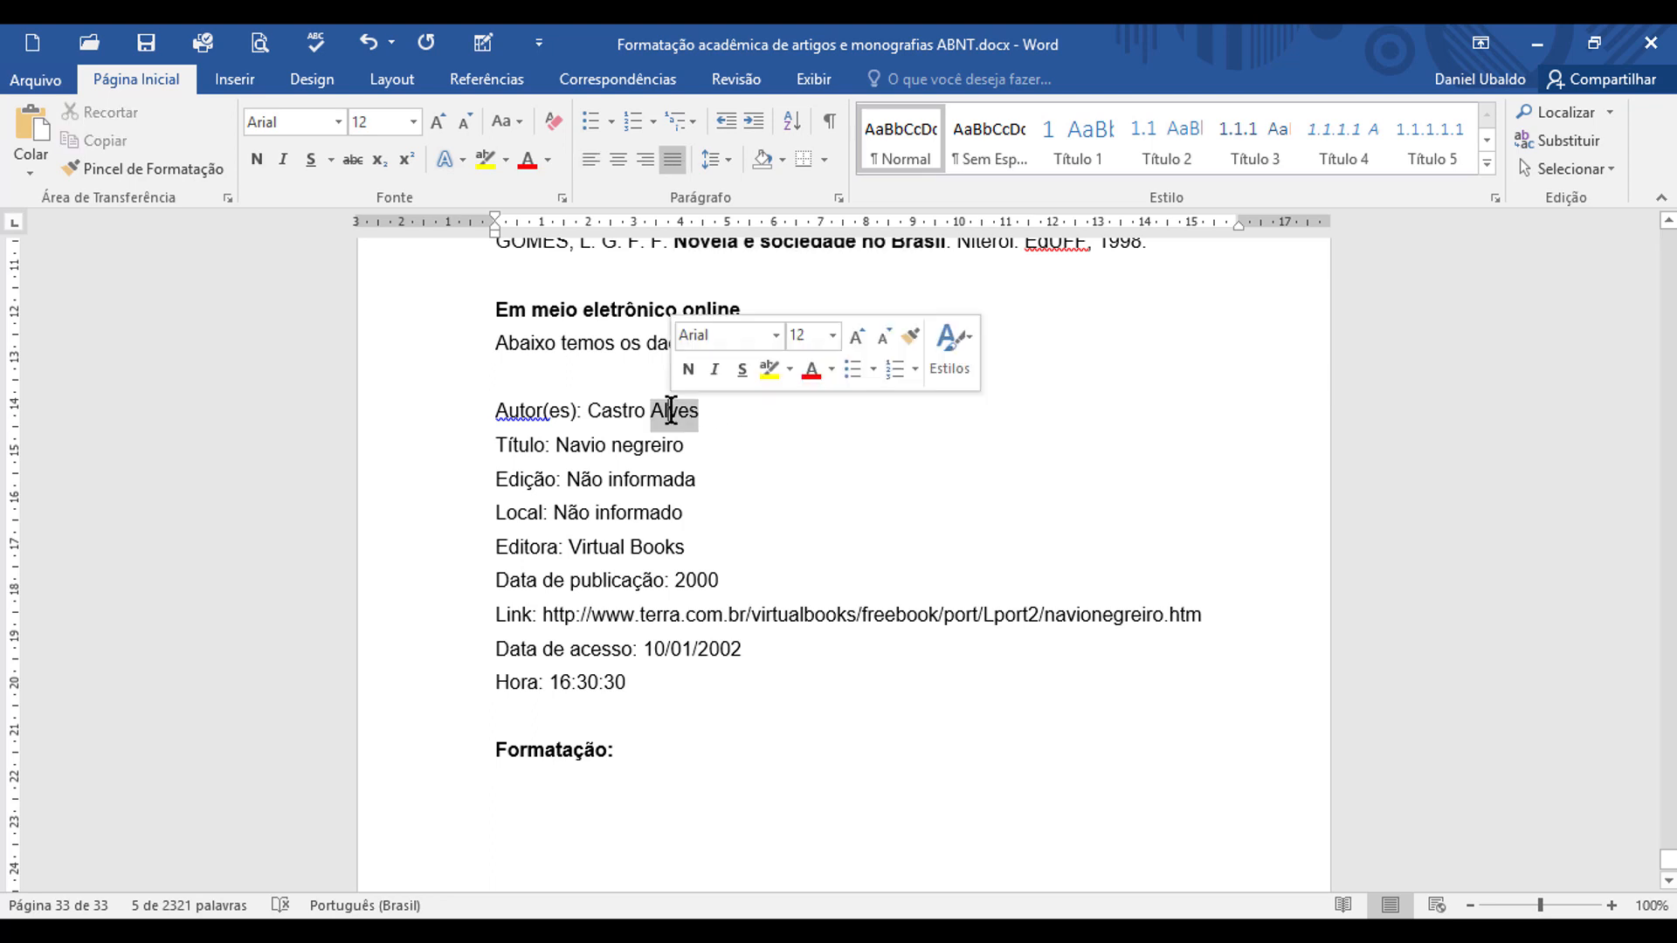
{"action": "left_click", "coordinate": [626, 795]}
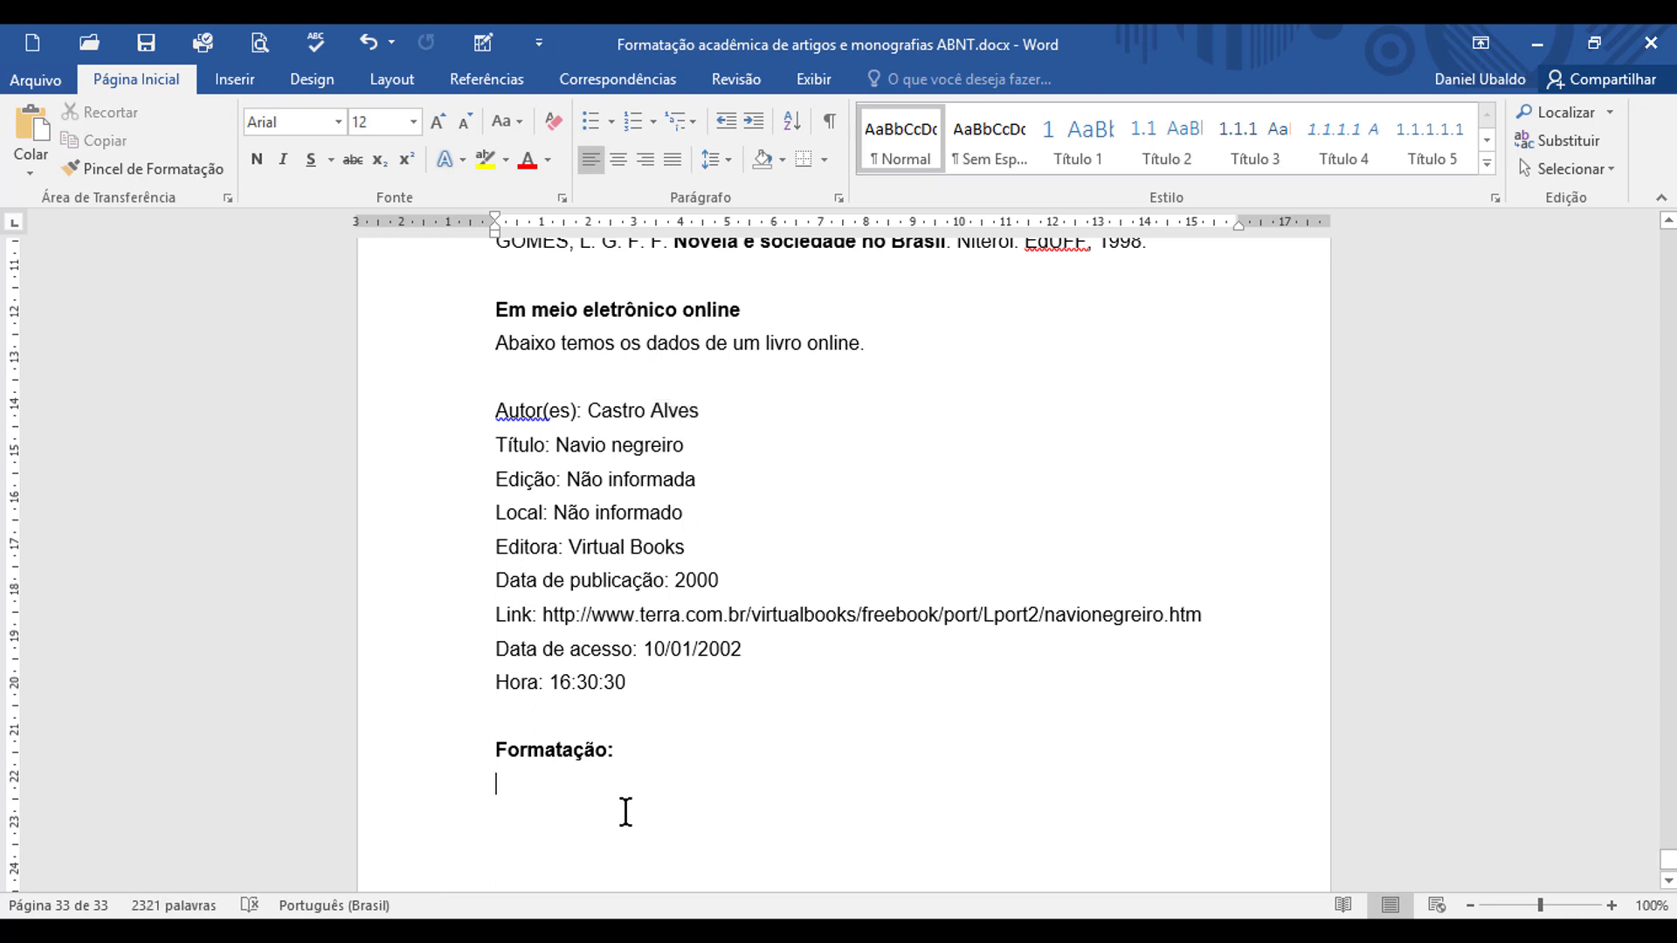
{"action": "key", "text": "ctrl+v"}
Step: Copy the online book author's given name from the data, paste it after the surname, and put a period on the line below
{"action": "double_click", "coordinate": [616, 411]}
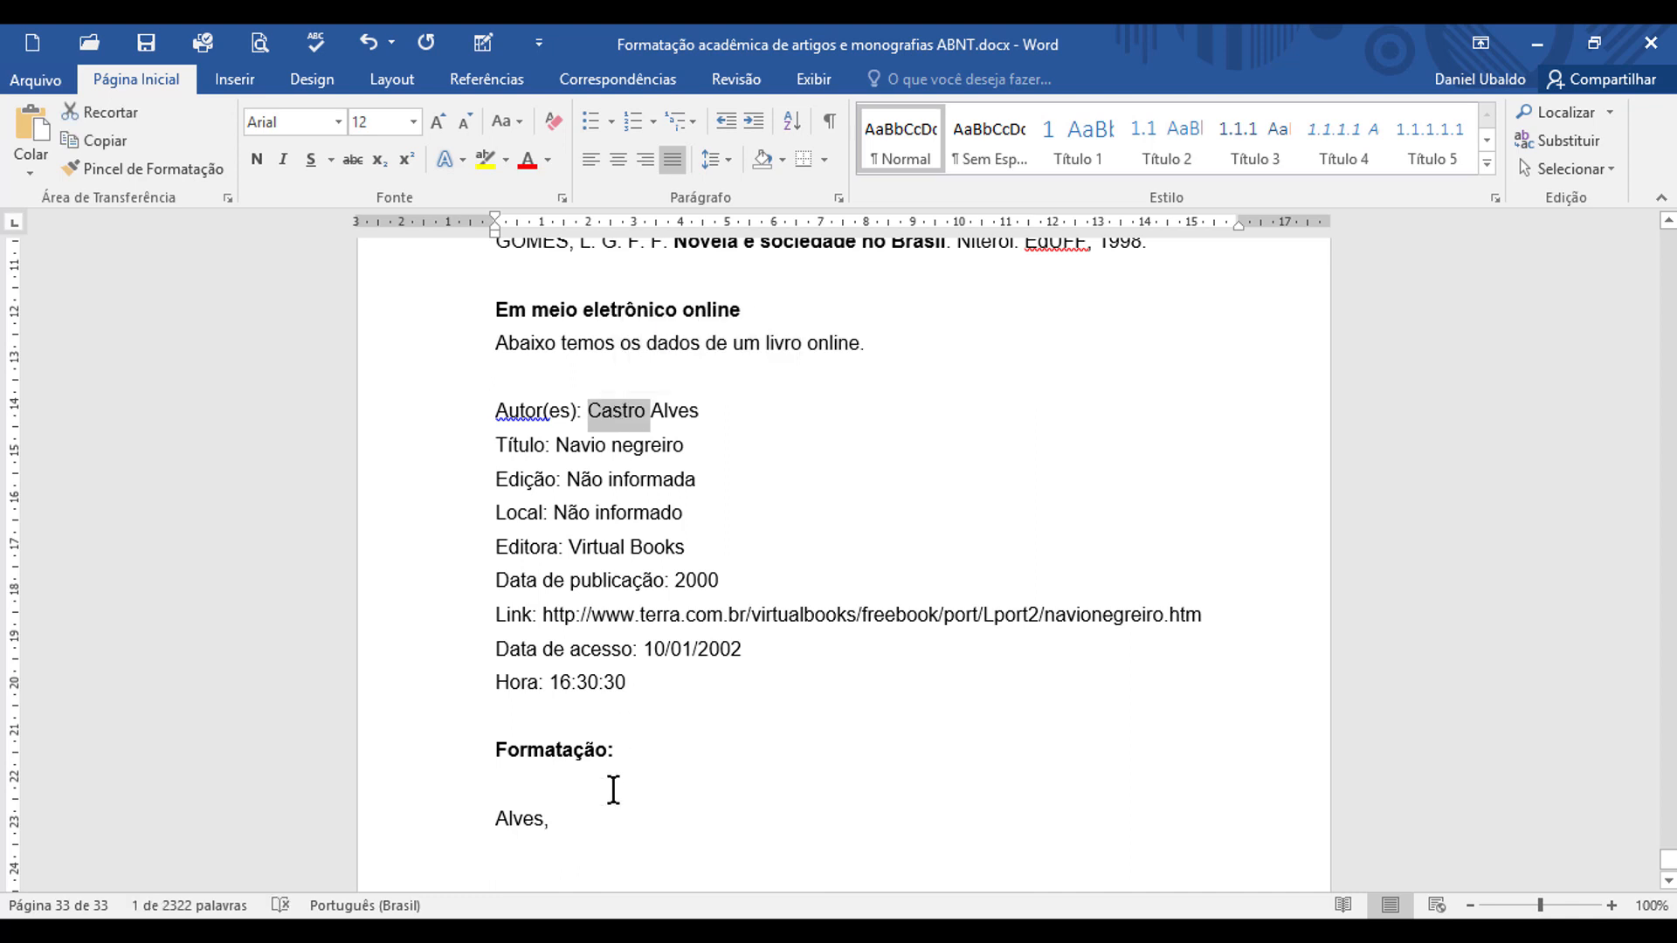
{"action": "left_click", "coordinate": [565, 816]}
{"action": "key", "text": "ctrl+v"}
{"action": "key", "text": "Return"}
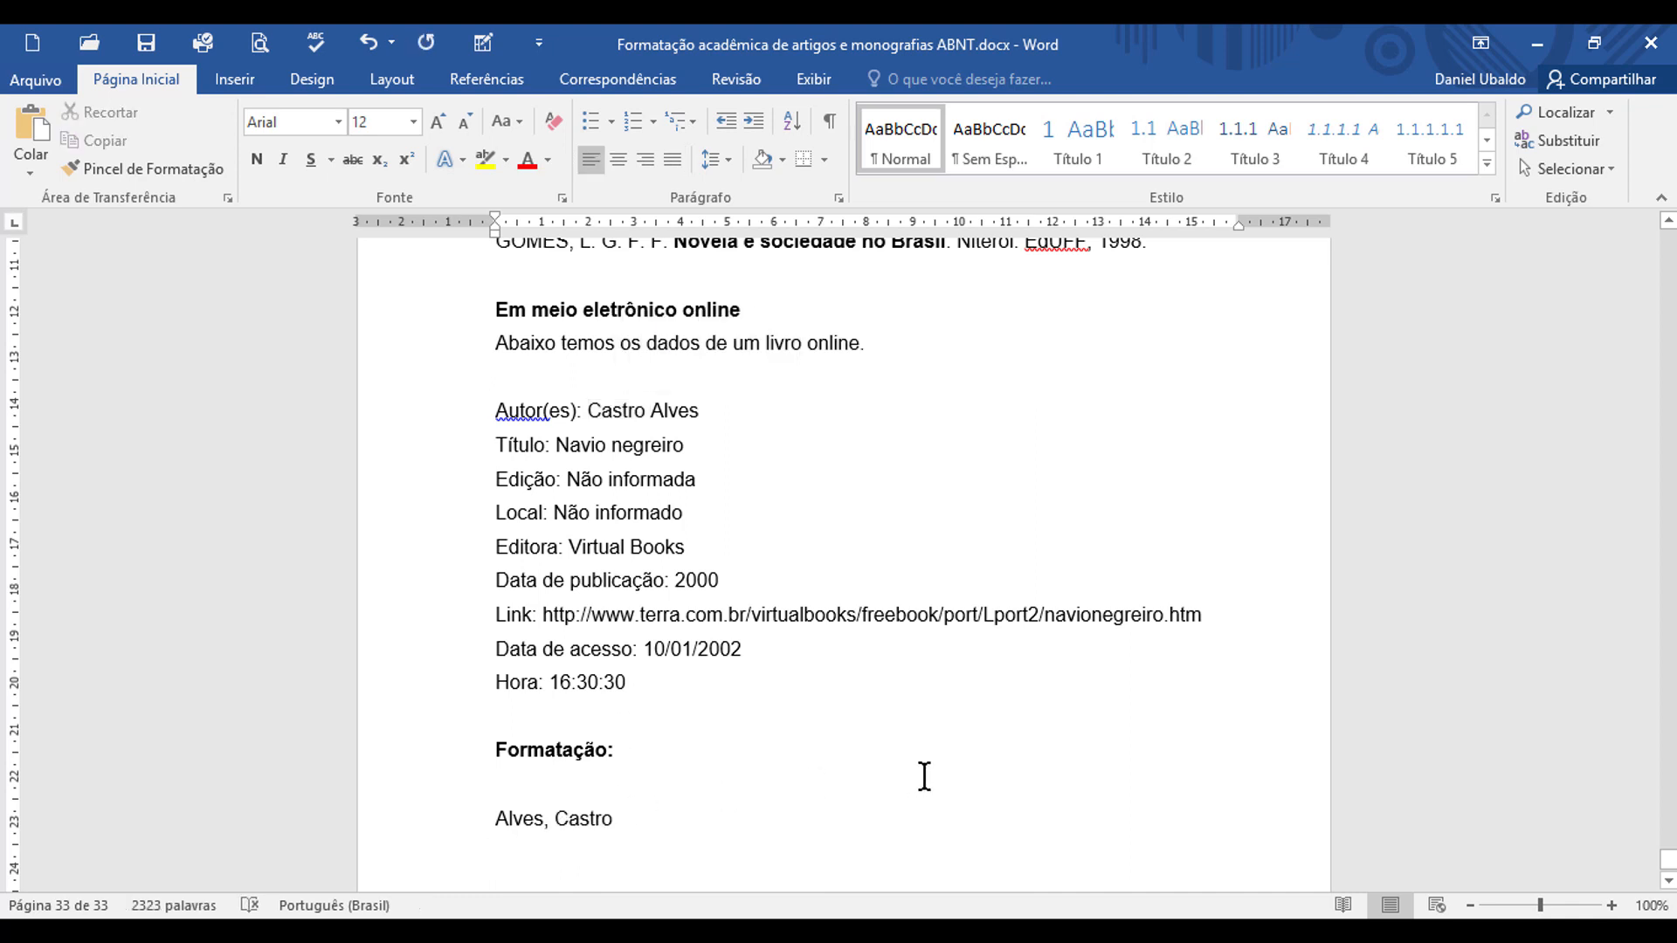
{"action": "type", "text": "."}
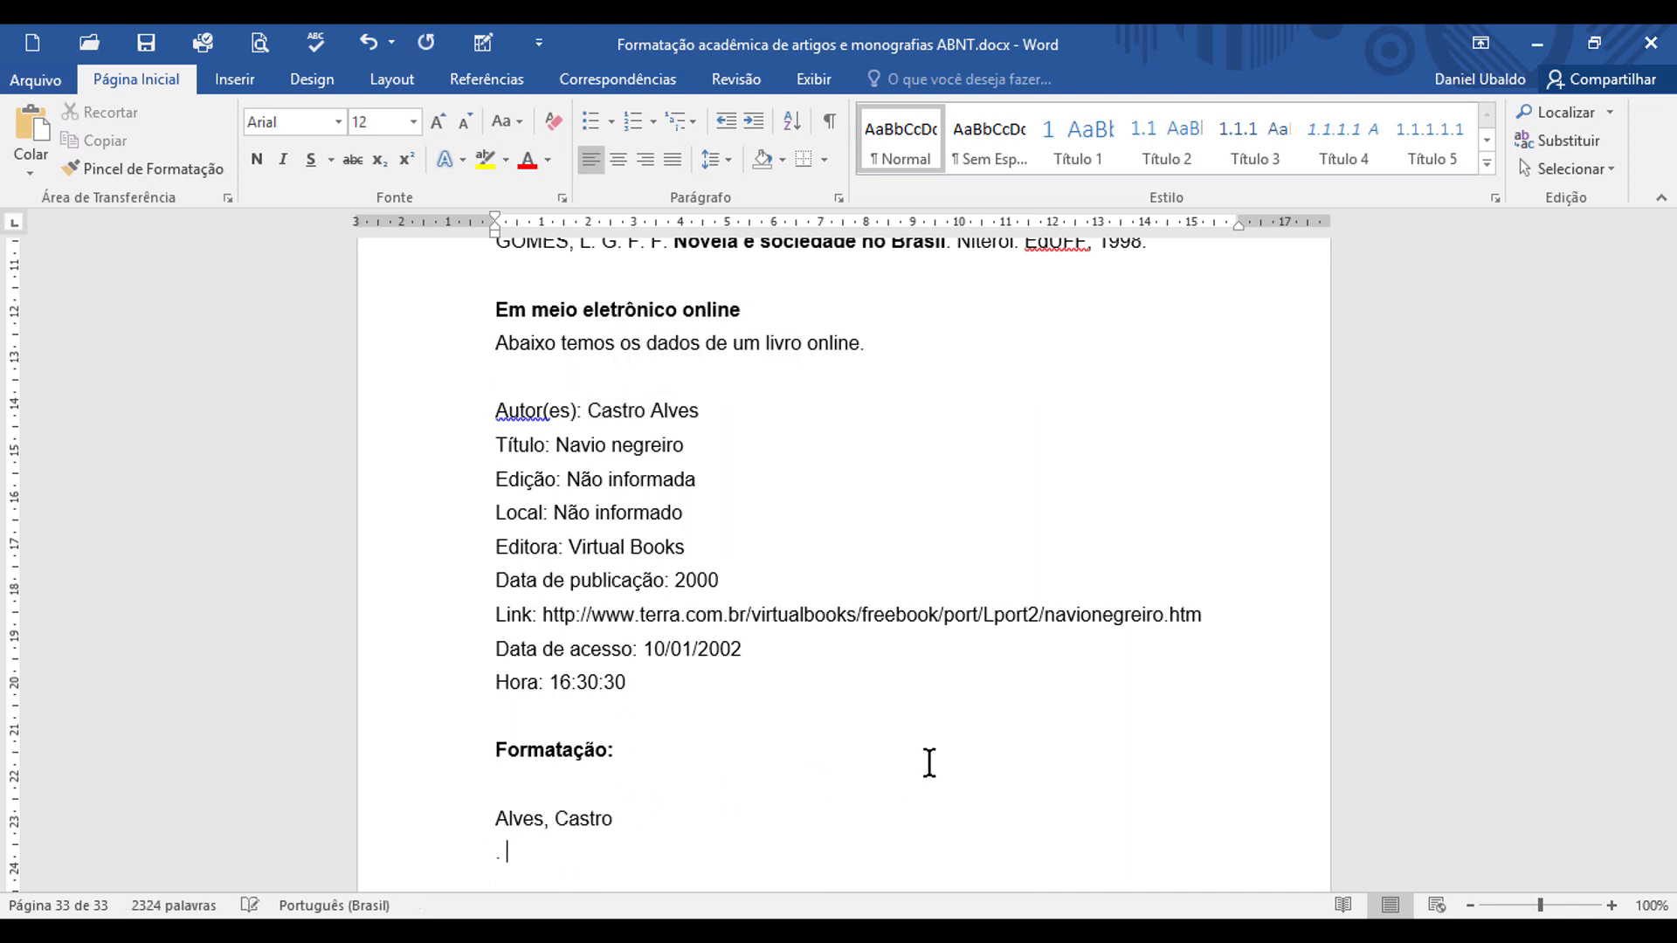
Step: End the author's name with a period and add the copied title "Navio negreiro" followed by a period
{"action": "left_click", "coordinate": [556, 446]}
{"action": "key", "text": "shift+Right"}
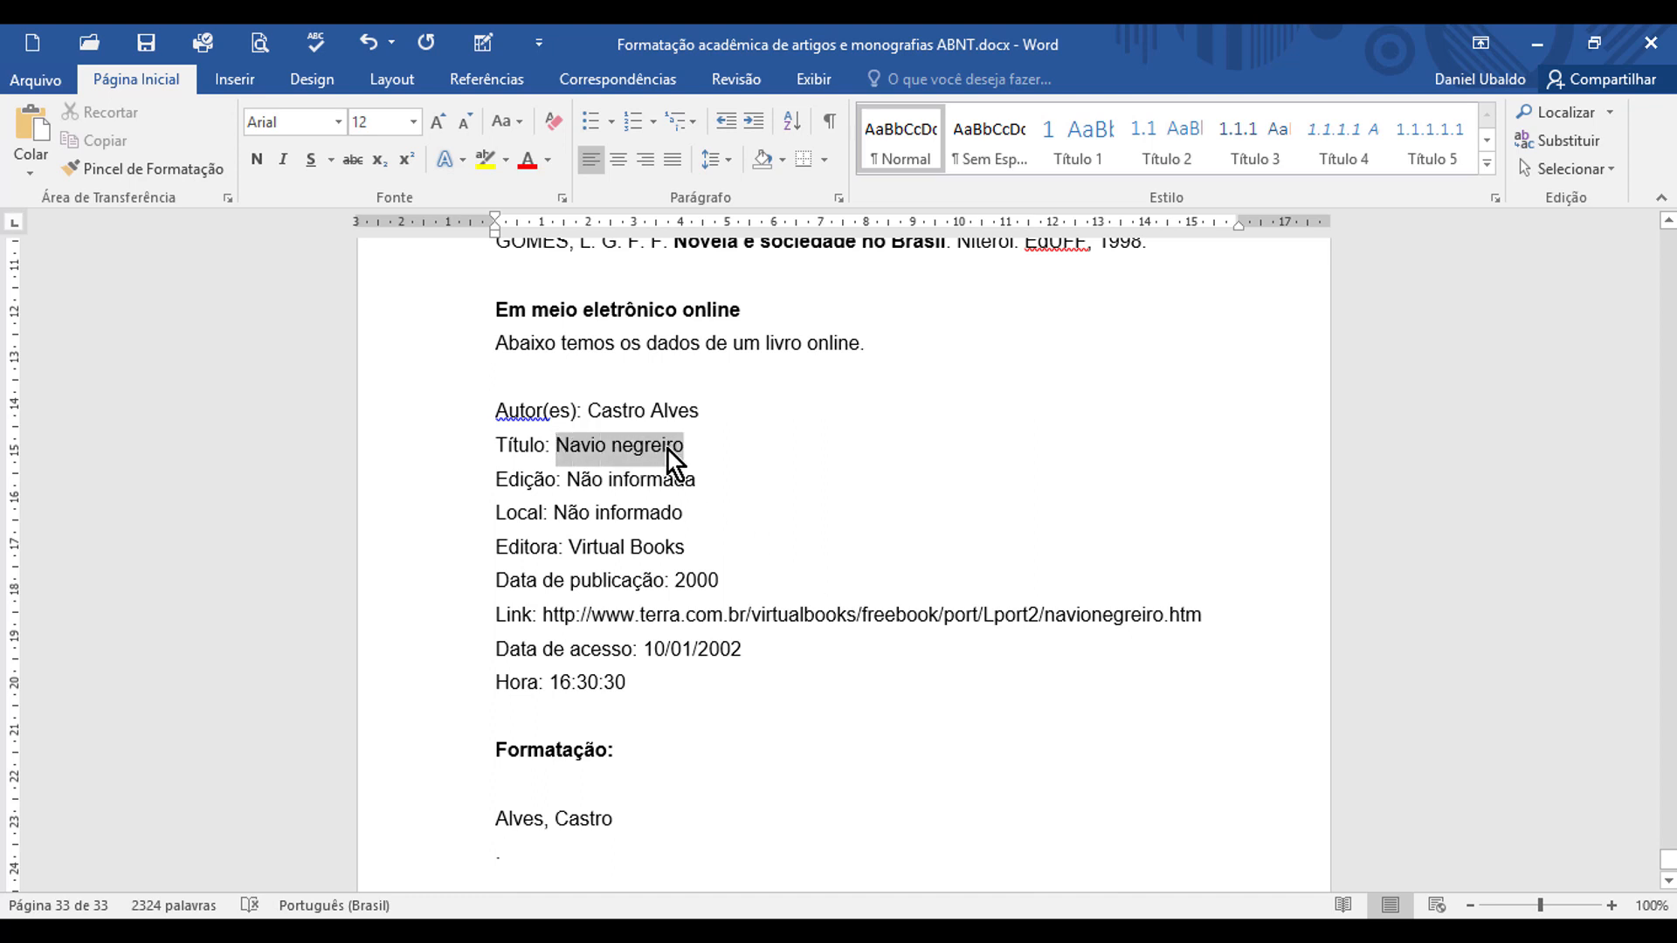
{"action": "key", "text": "ctrl+c"}
{"action": "left_click", "coordinate": [629, 818]}
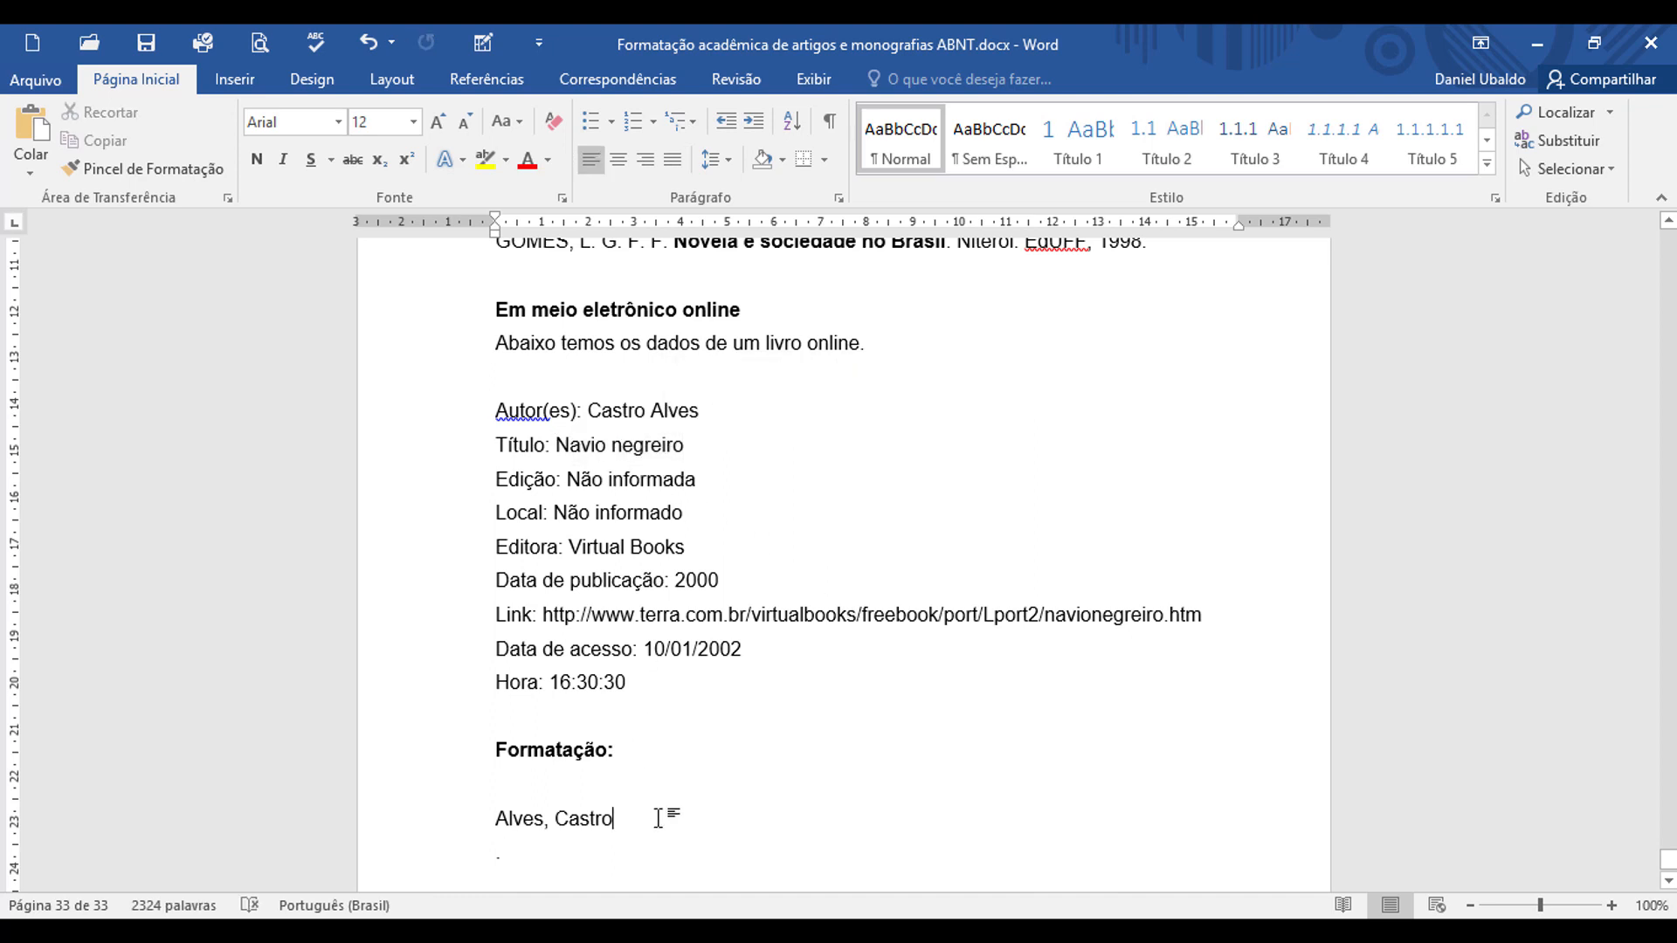
{"action": "type", "text": ". Navio negreiro"}
{"action": "key", "text": "ctrl+v"}
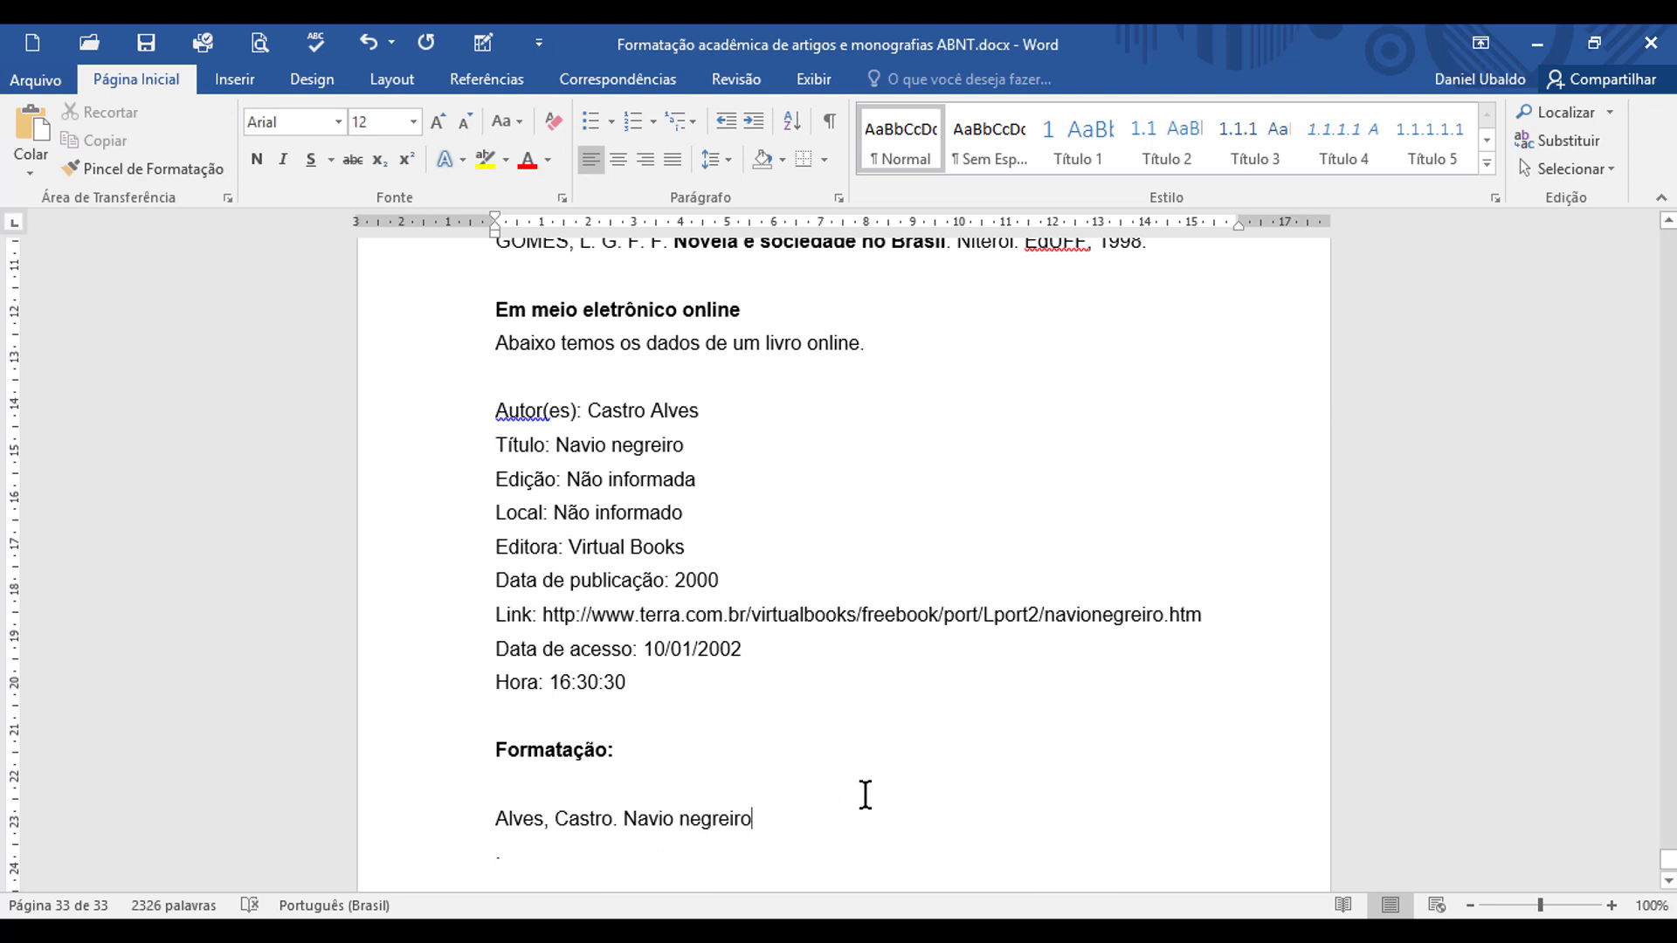
{"action": "type", "text": "."}
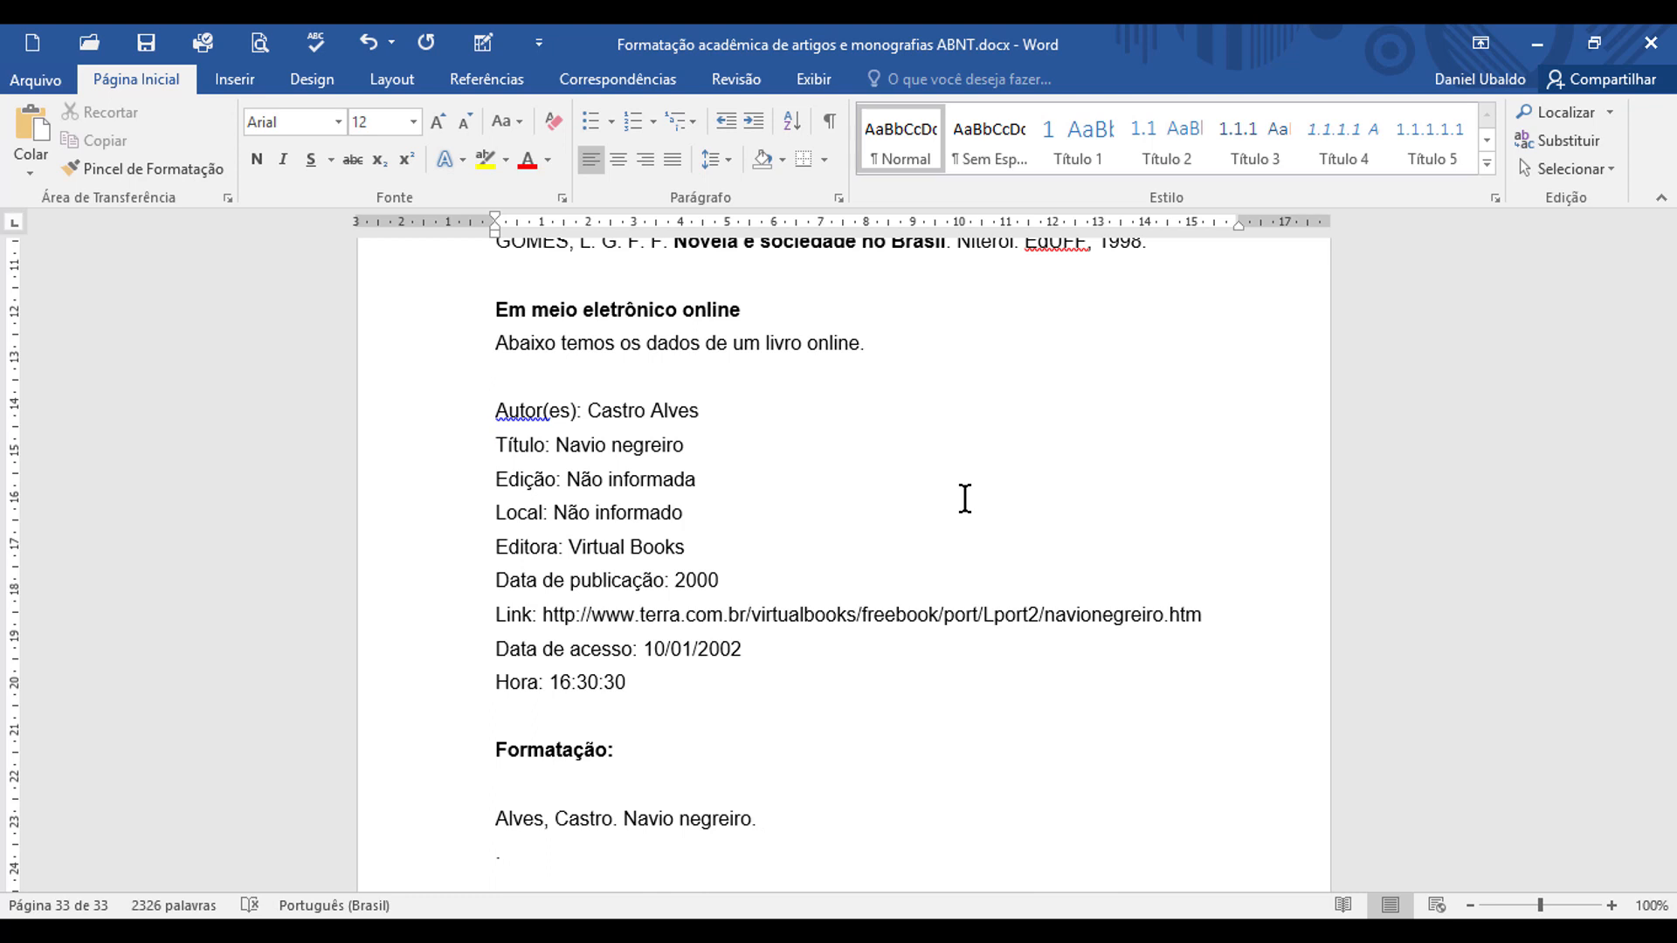
Step: Add "[S.l.]:" after the title to mark the uninformed place of publication
{"action": "type", "text": "[S"}
{"action": "type", "text": ".l.]:"}
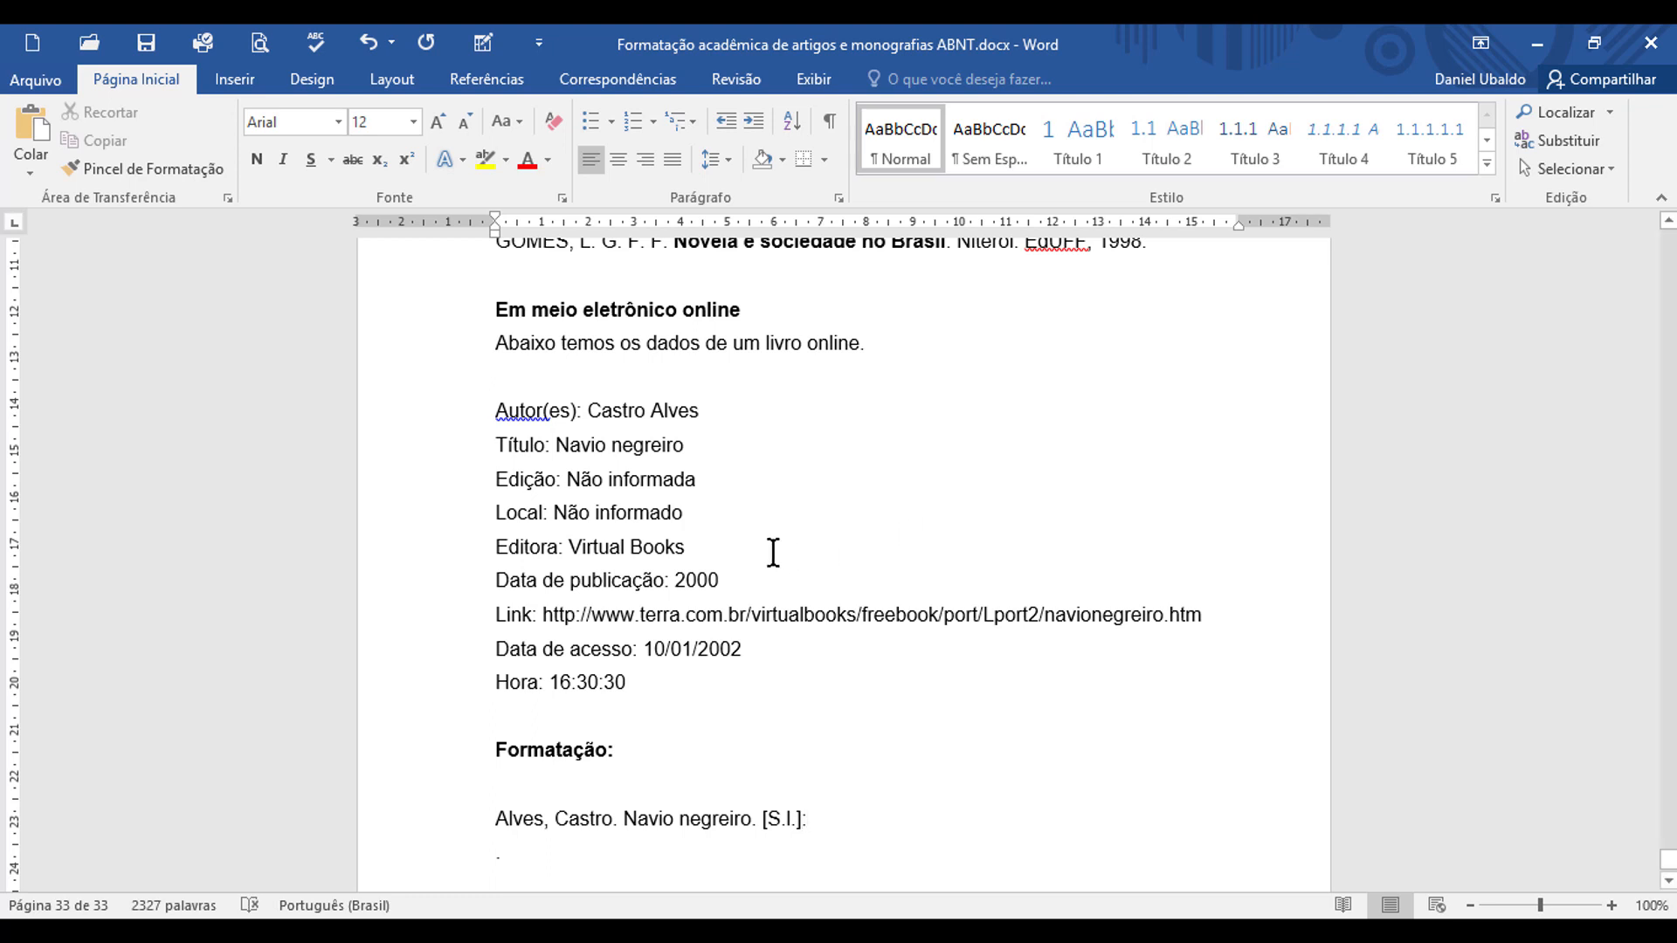
Step: Copy the publisher "Virtual Books" and the year 2000 from the data into the online-book reference, separated by a comma
{"action": "left_click_drag", "start_coordinate": [578, 543], "coordinate": [673, 550]}
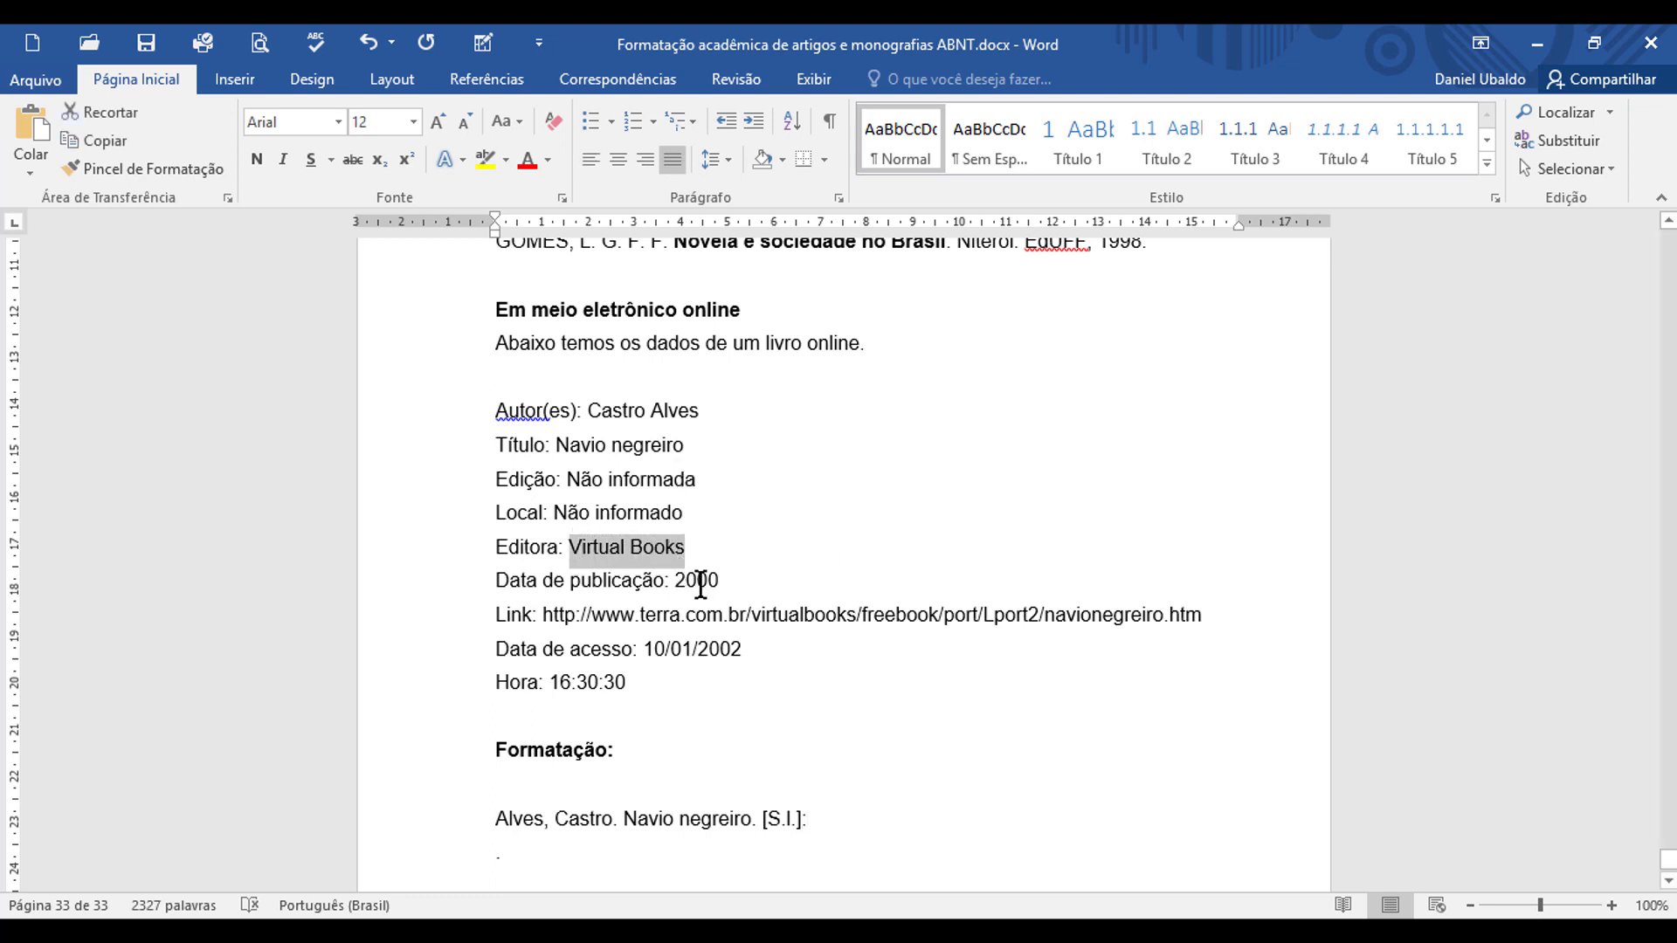
{"action": "left_click", "coordinate": [822, 825]}
{"action": "key", "text": "ctrl+v"}
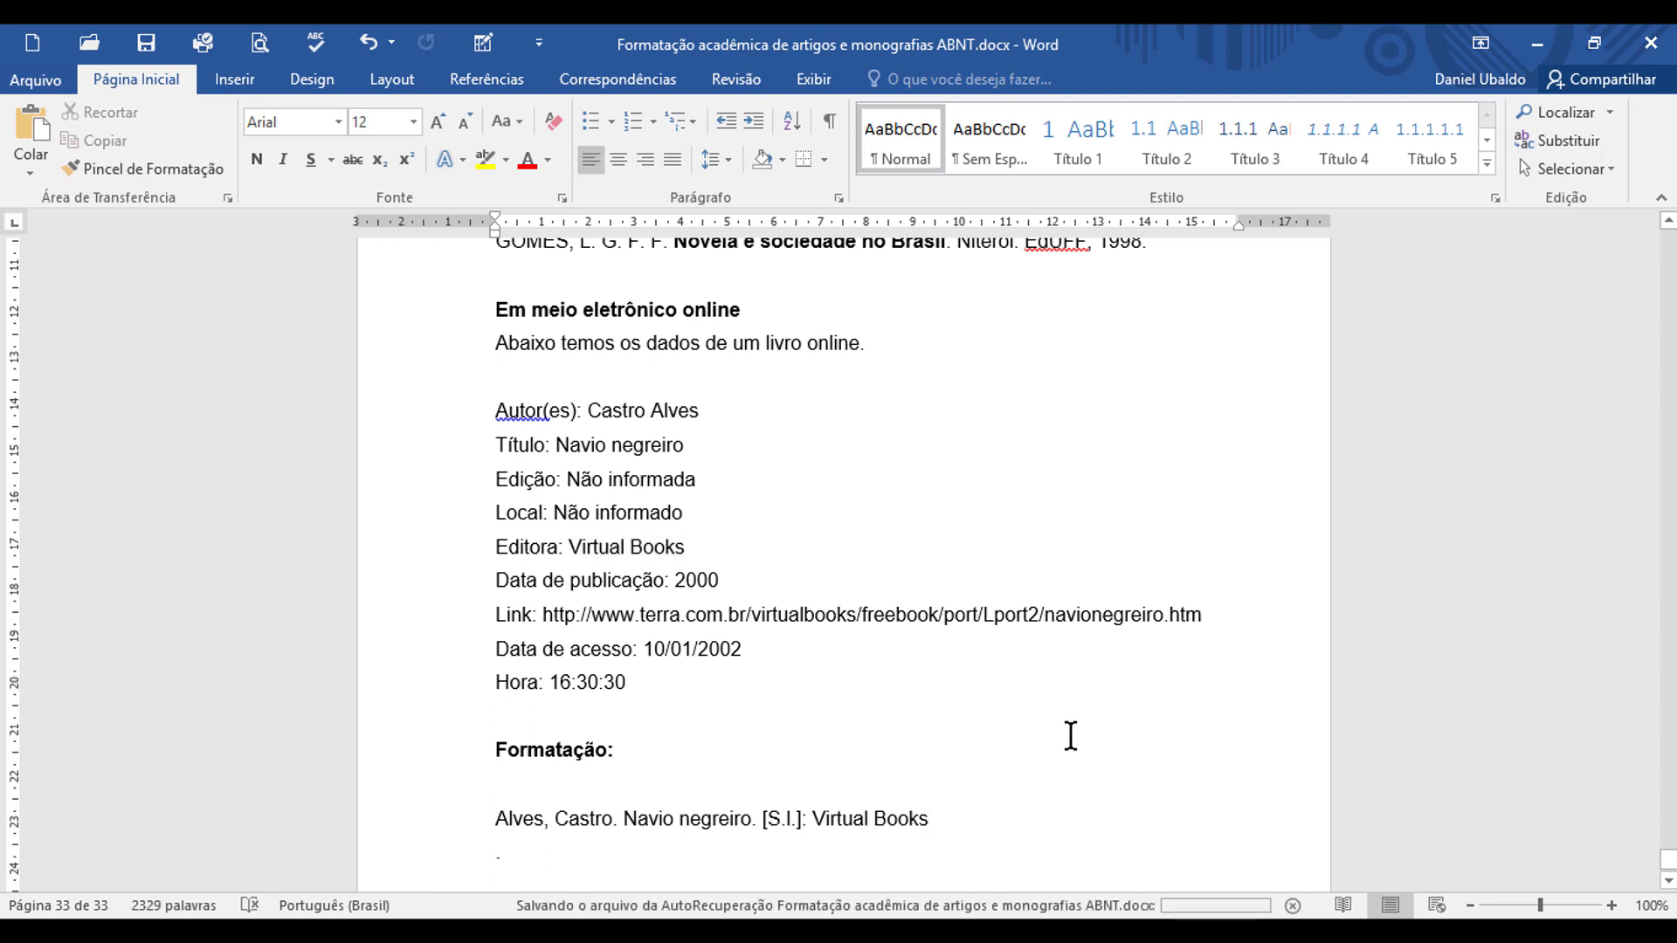
{"action": "type", "text": ","}
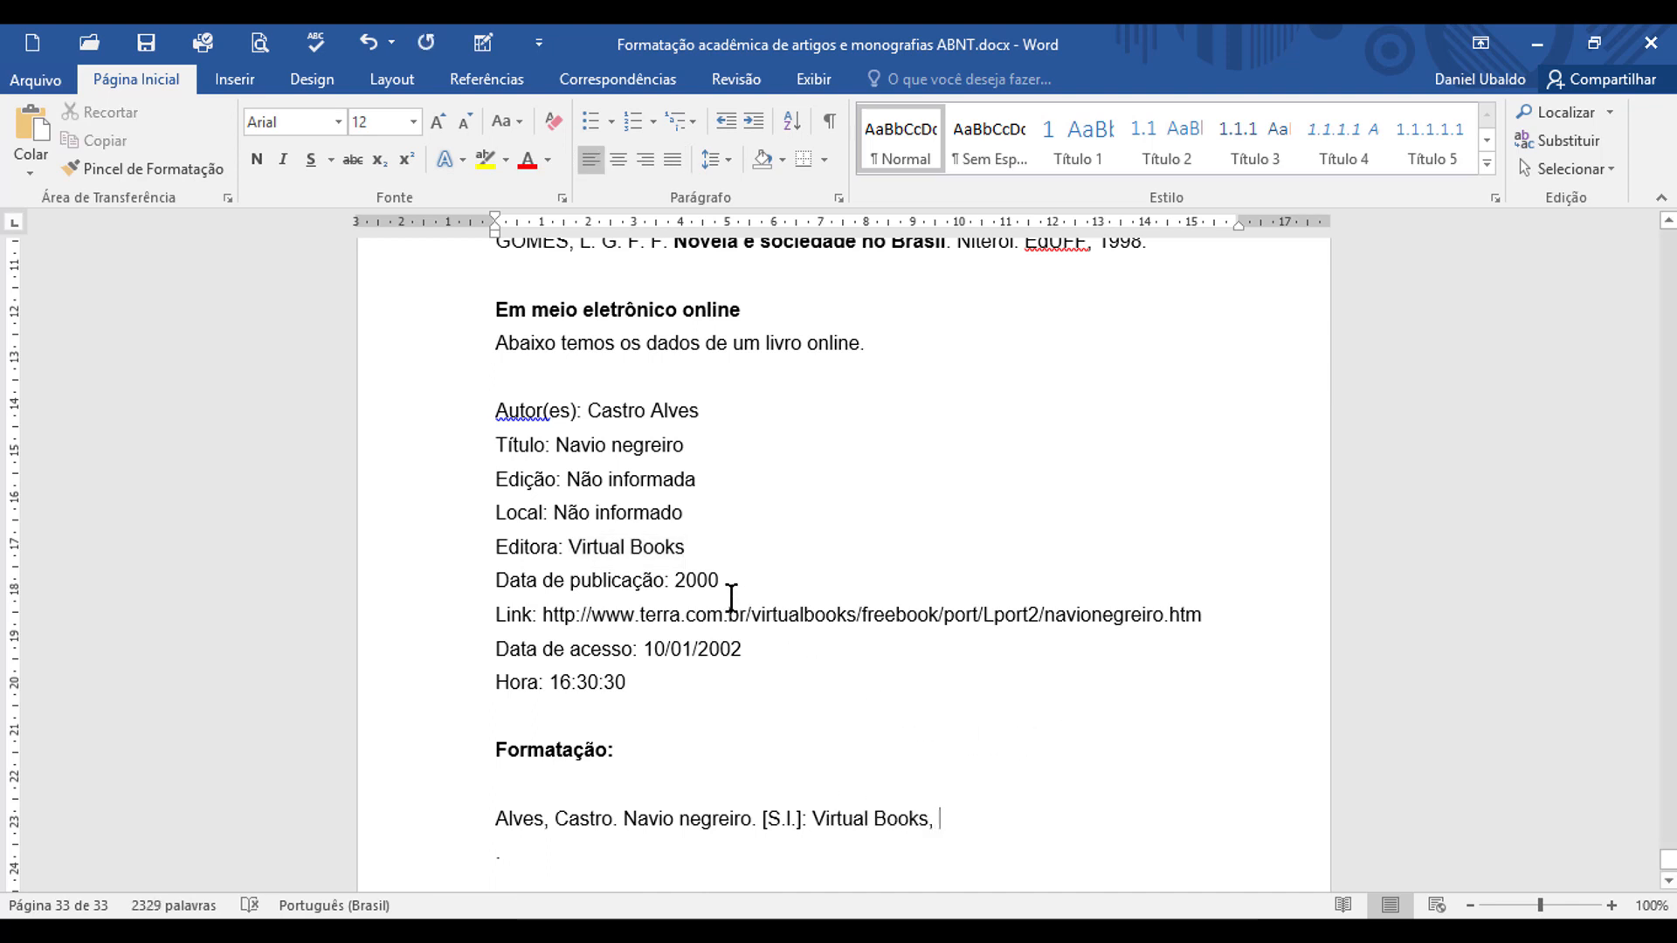
{"action": "double_click", "coordinate": [690, 580]}
{"action": "left_click", "coordinate": [957, 825]}
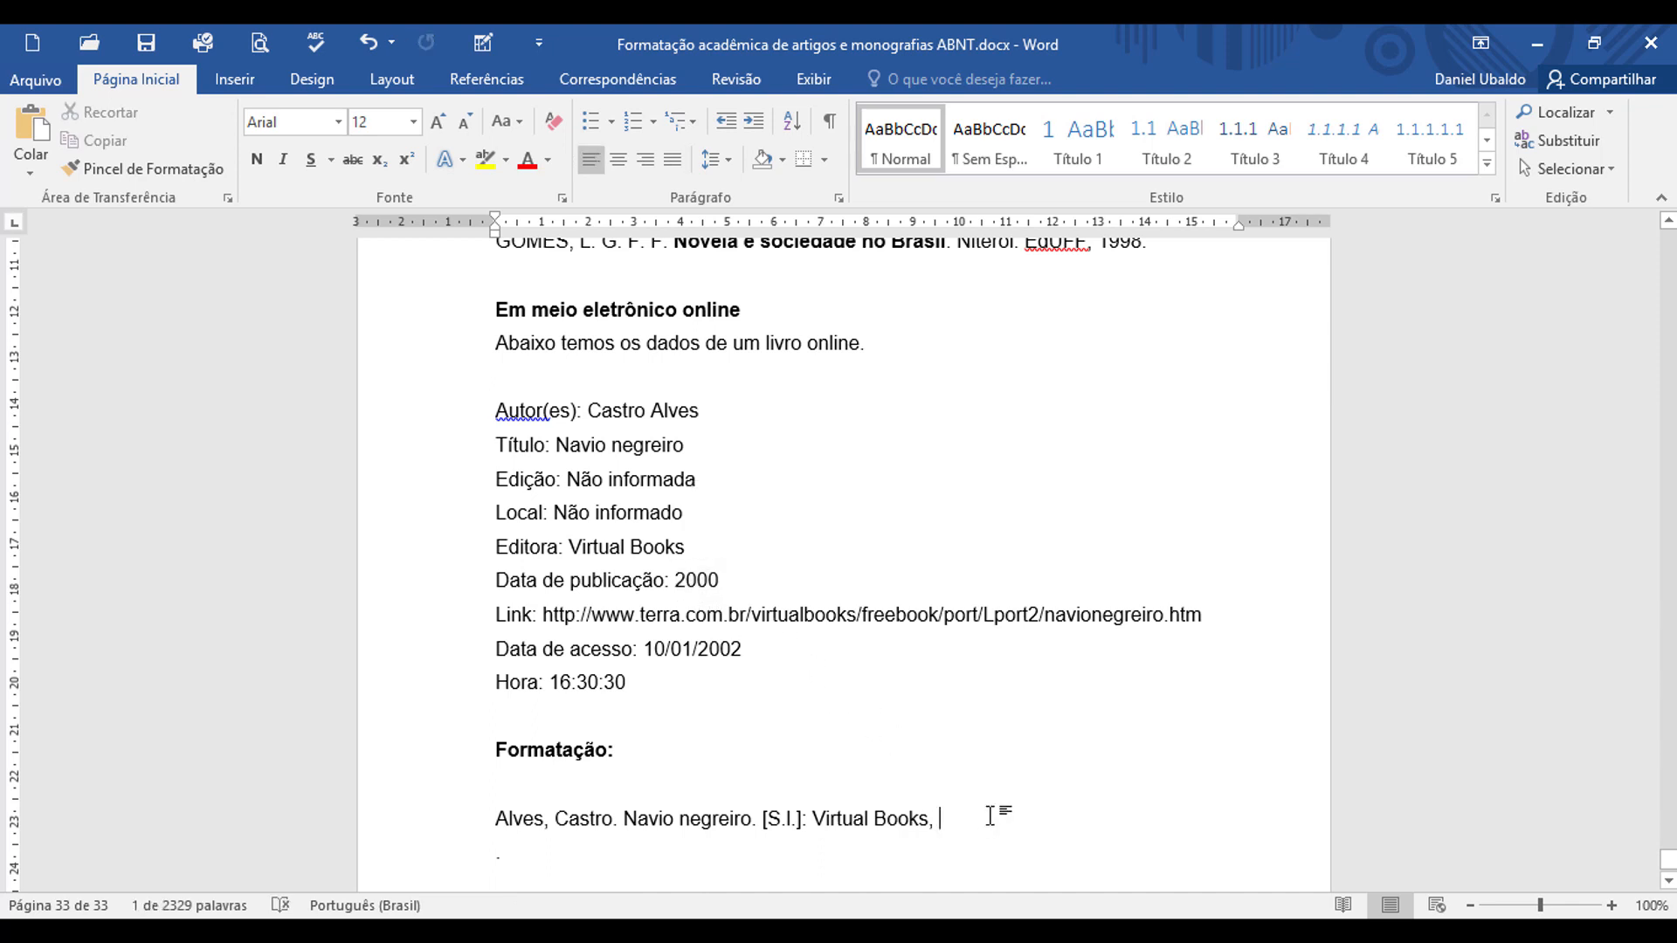
{"action": "key", "text": "ctrl+v"}
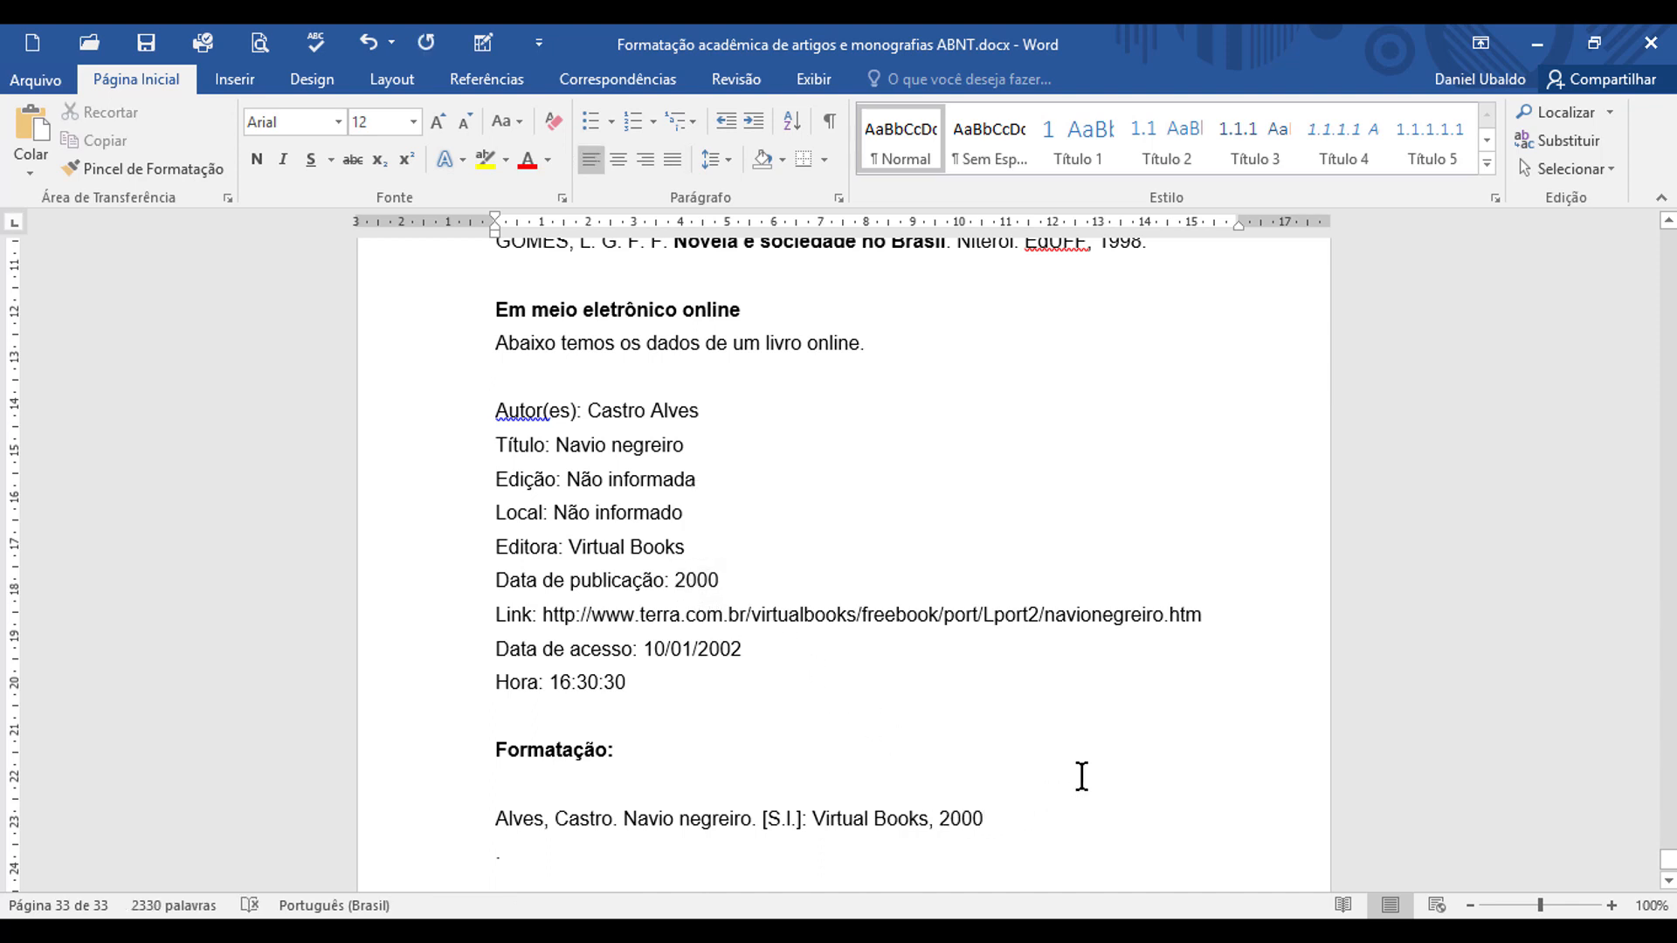
Step: Put a period after the year in the online-book reference and add "Disponível em:"
{"action": "type", "text": ". "}
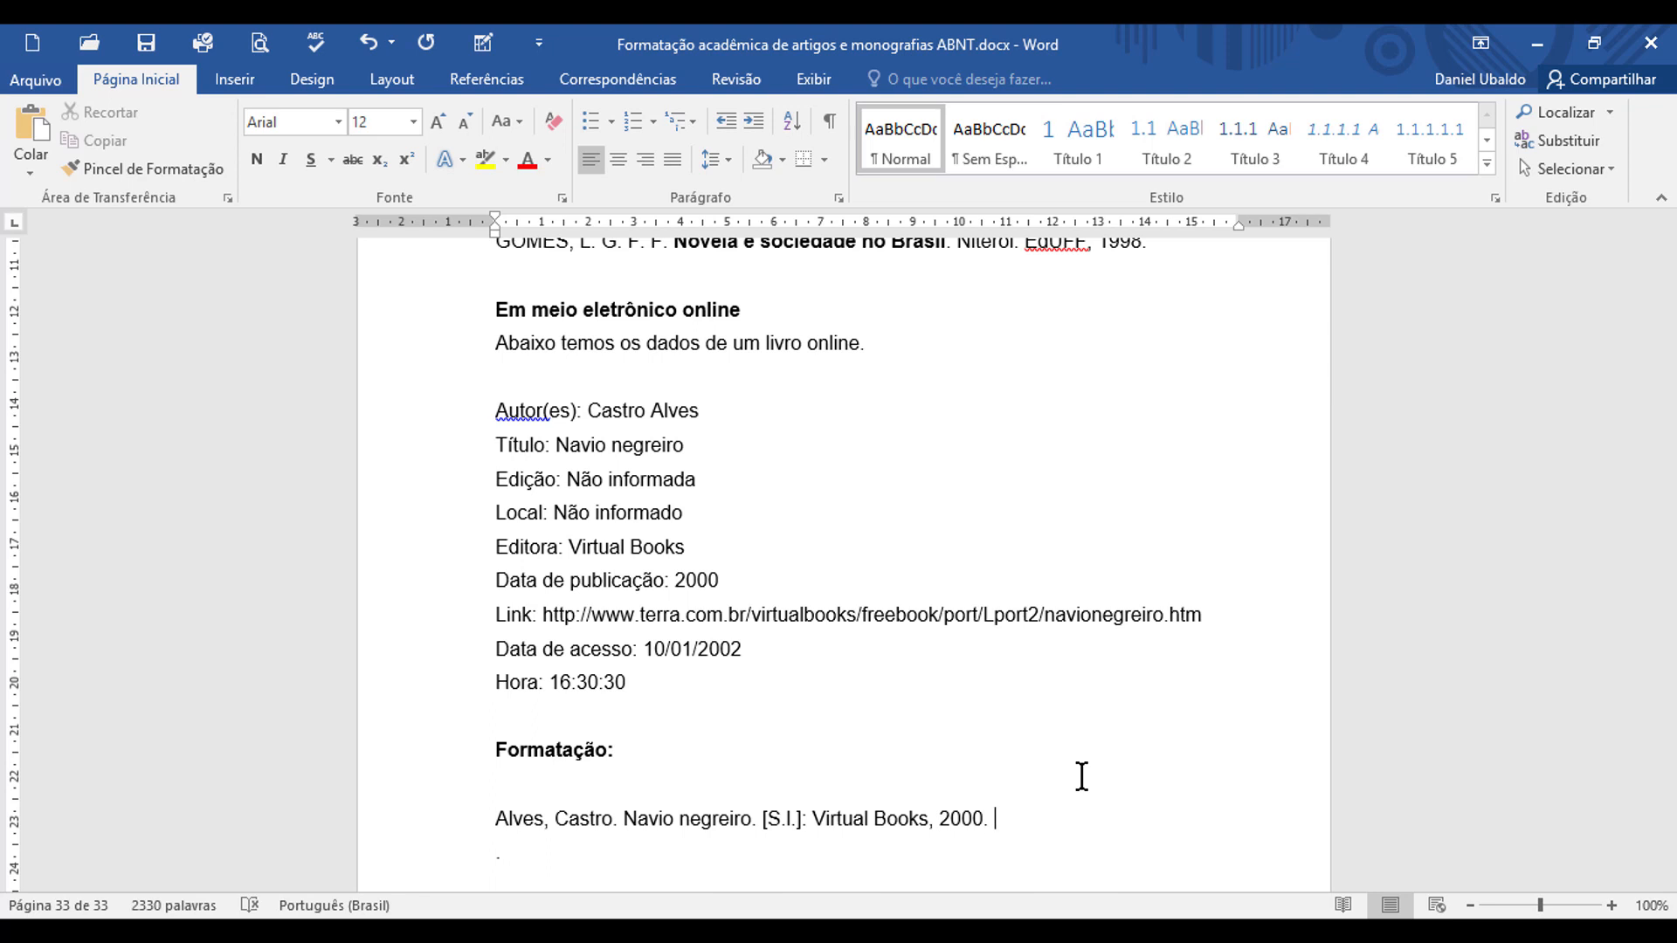
{"action": "type", "text": "Disponível em:"}
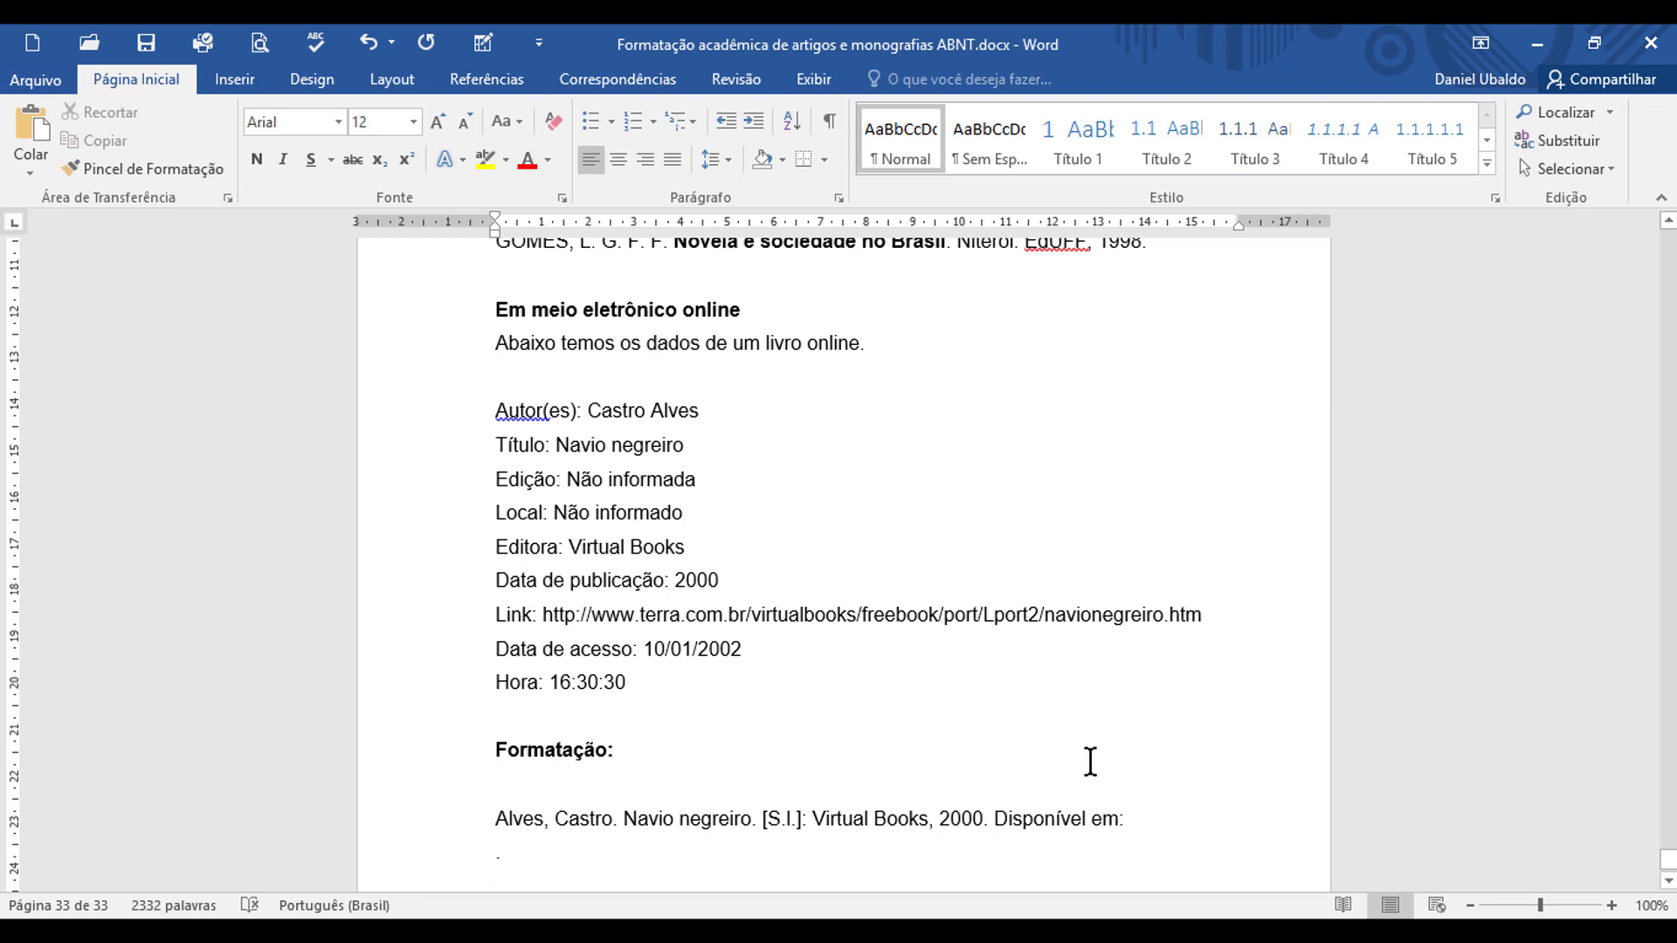
Step: Copy the book's link from the data and paste it after "Disponível em:" between angle brackets, ending with a period
{"action": "scroll", "coordinate": [1087, 762], "scroll_direction": "down", "scroll_amount": 1}
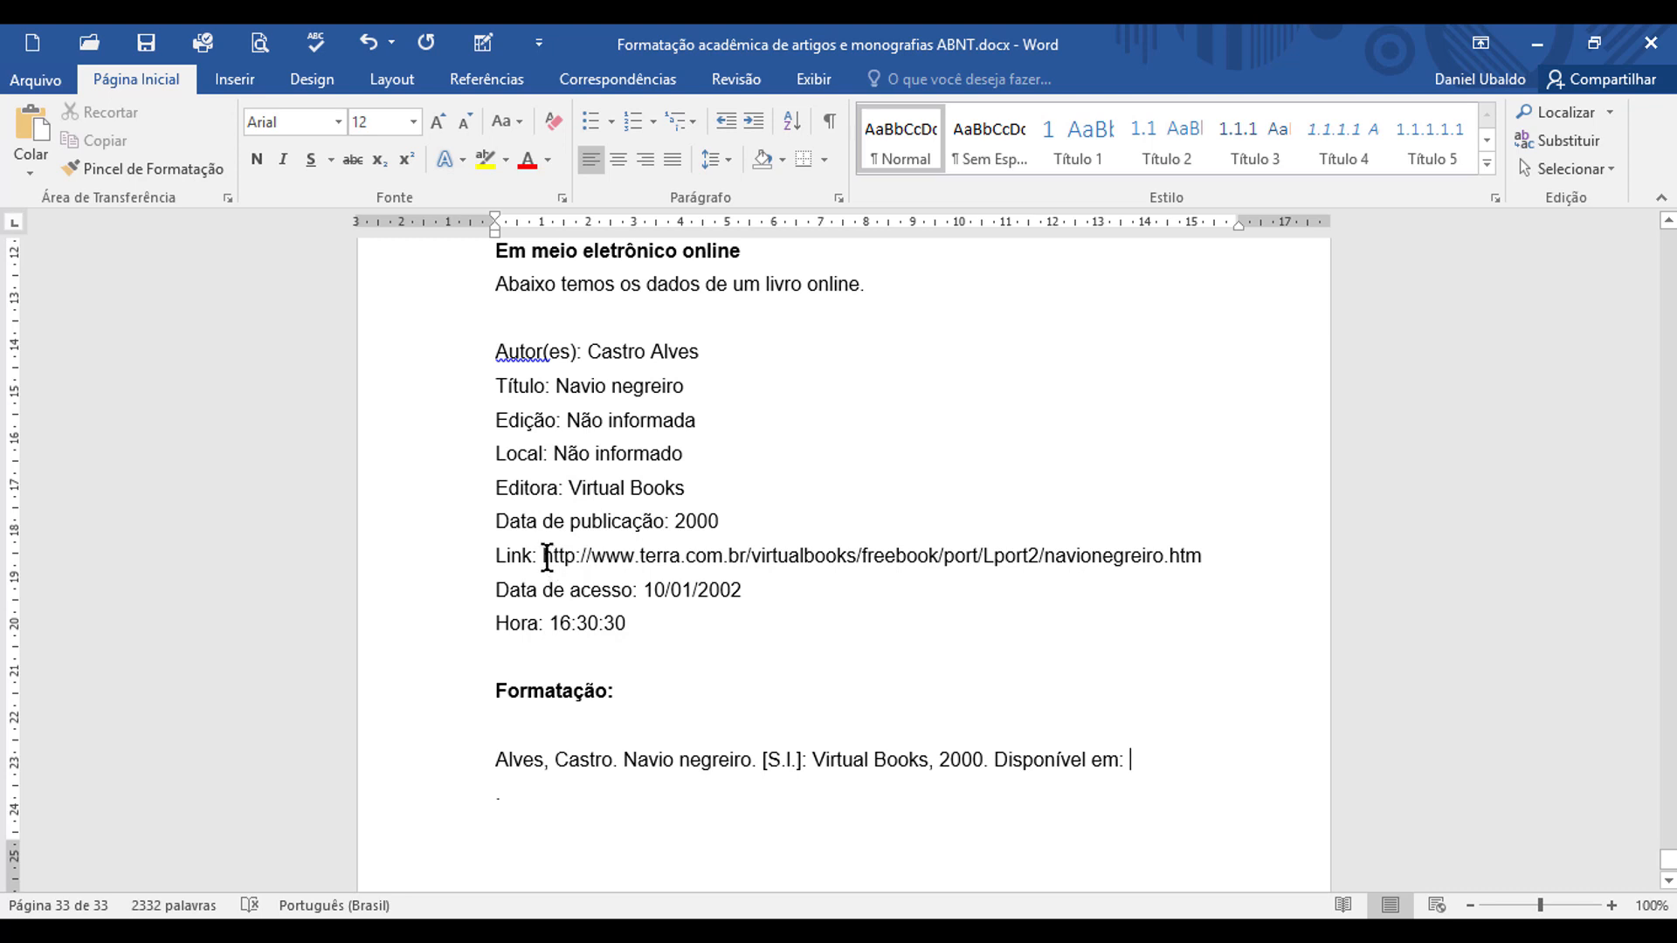
{"action": "left_click_drag", "start_coordinate": [545, 556], "coordinate": [1198, 556]}
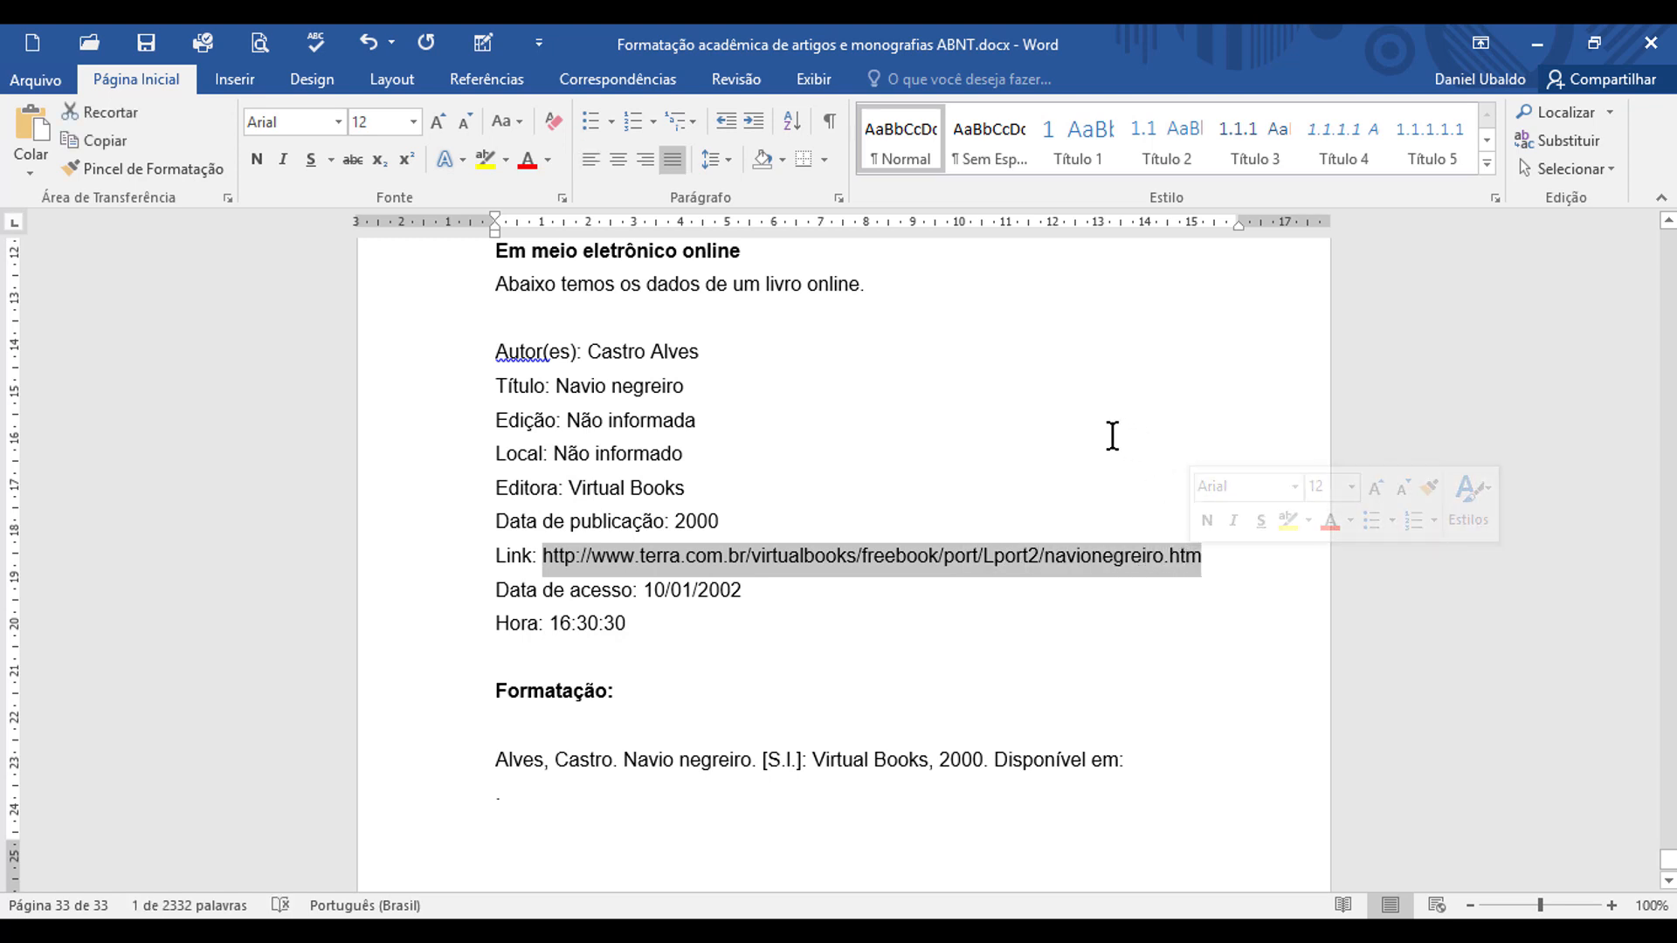
{"action": "left_click", "coordinate": [1147, 757]}
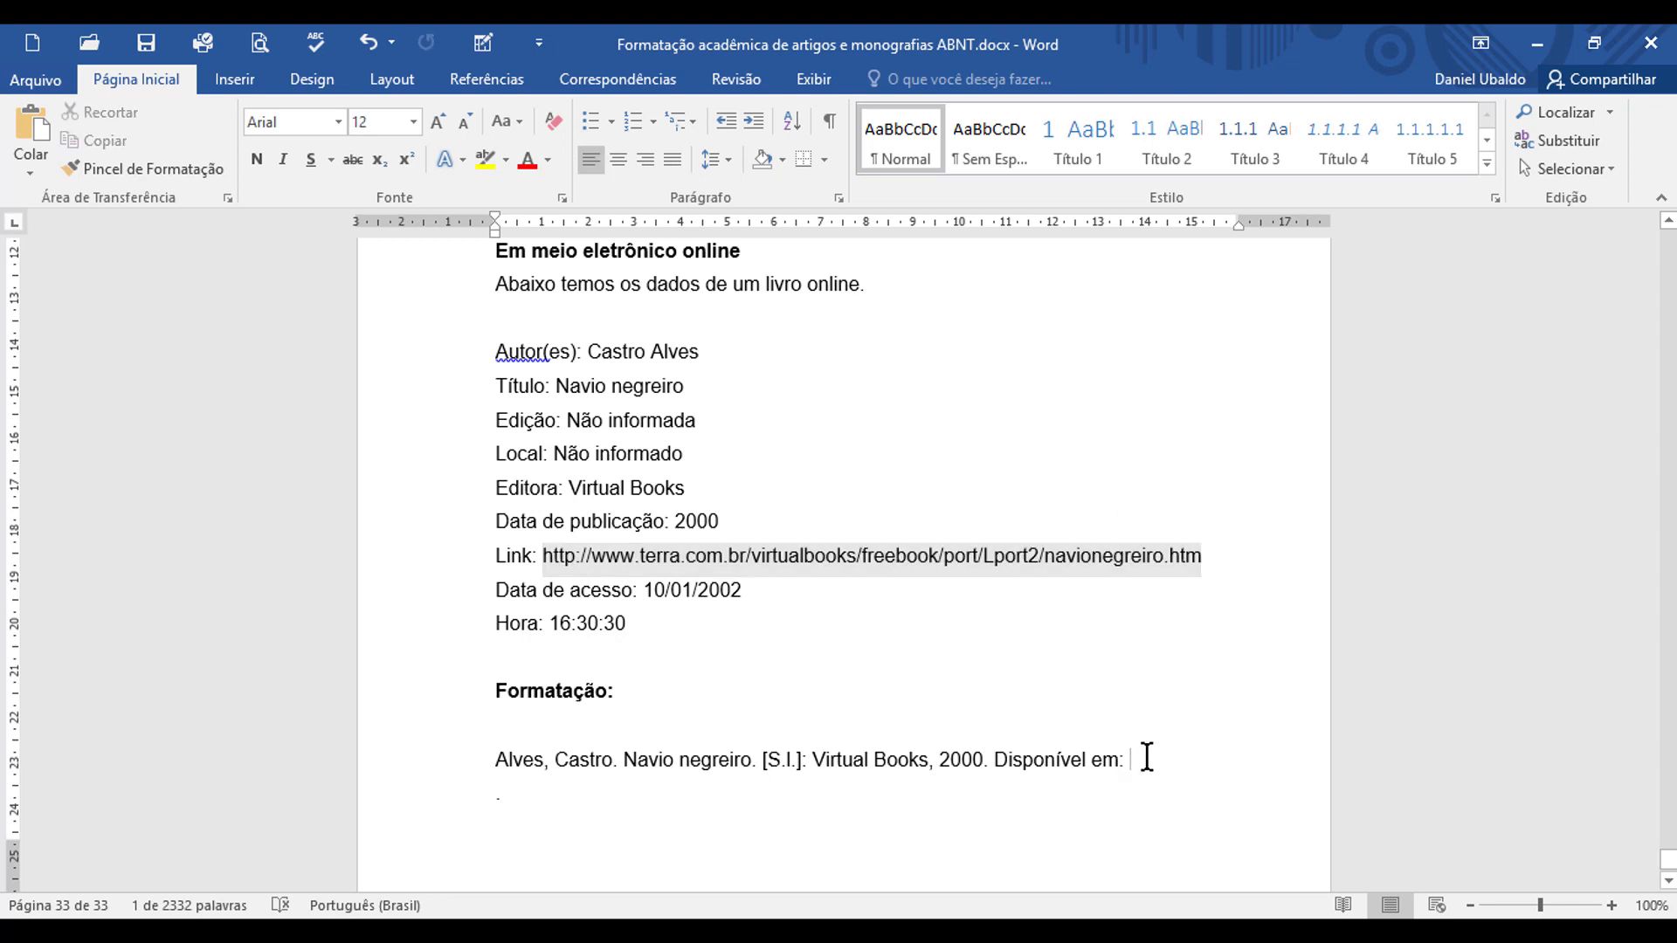
{"action": "type", "text": "<"}
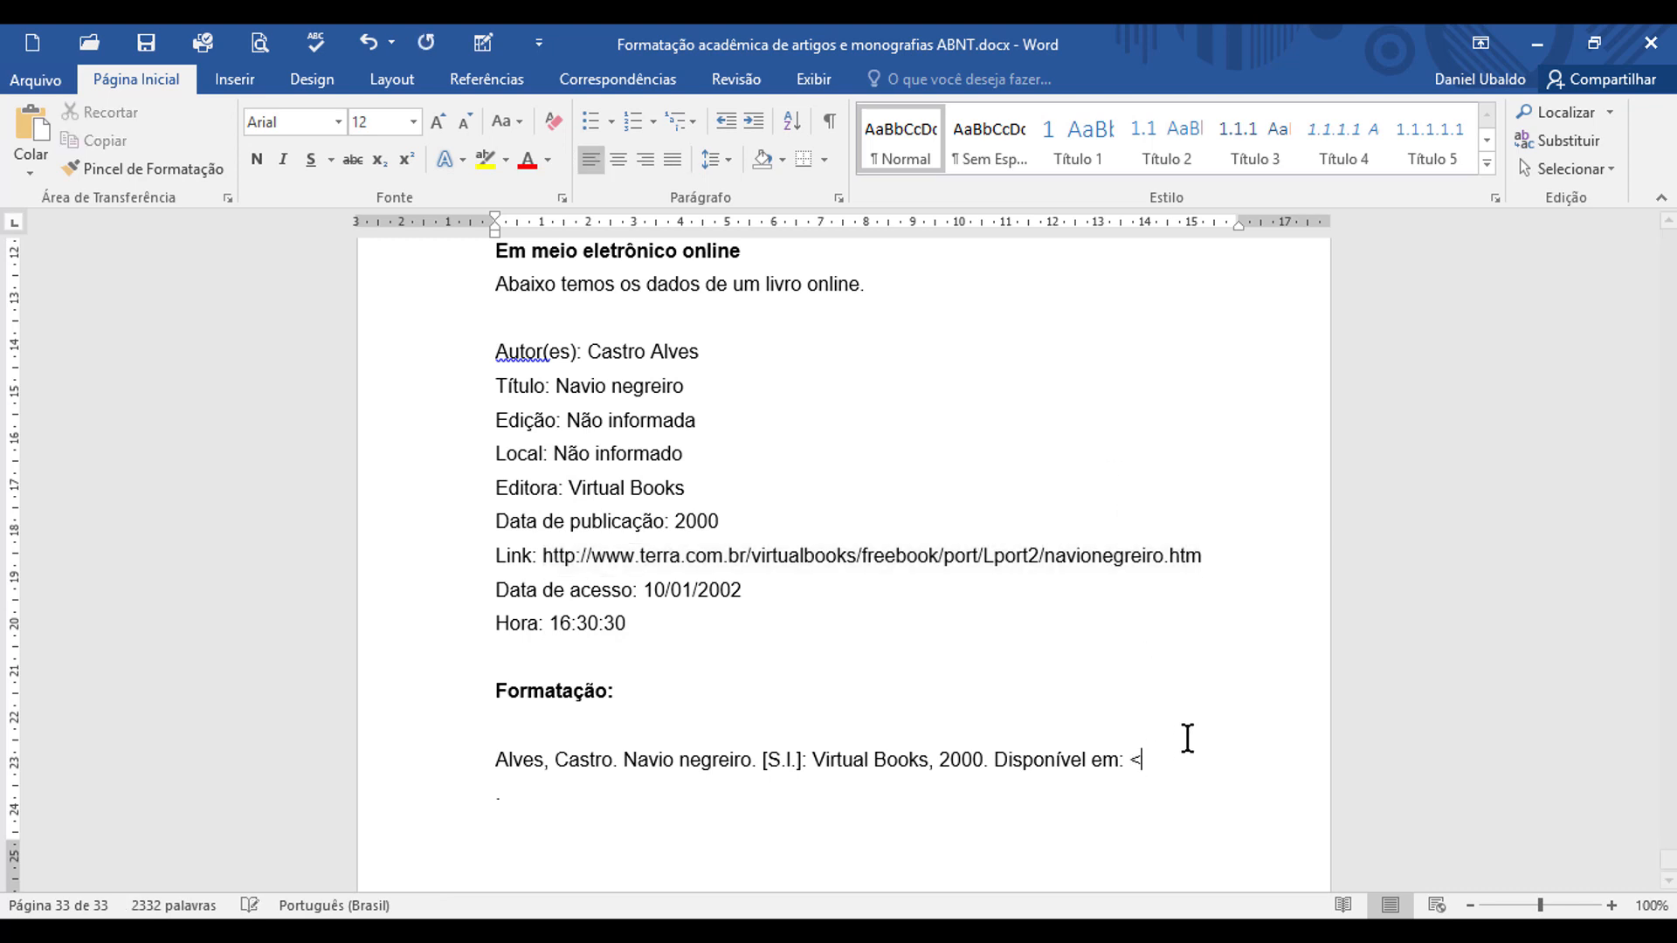
{"action": "key", "text": "ctrl+v"}
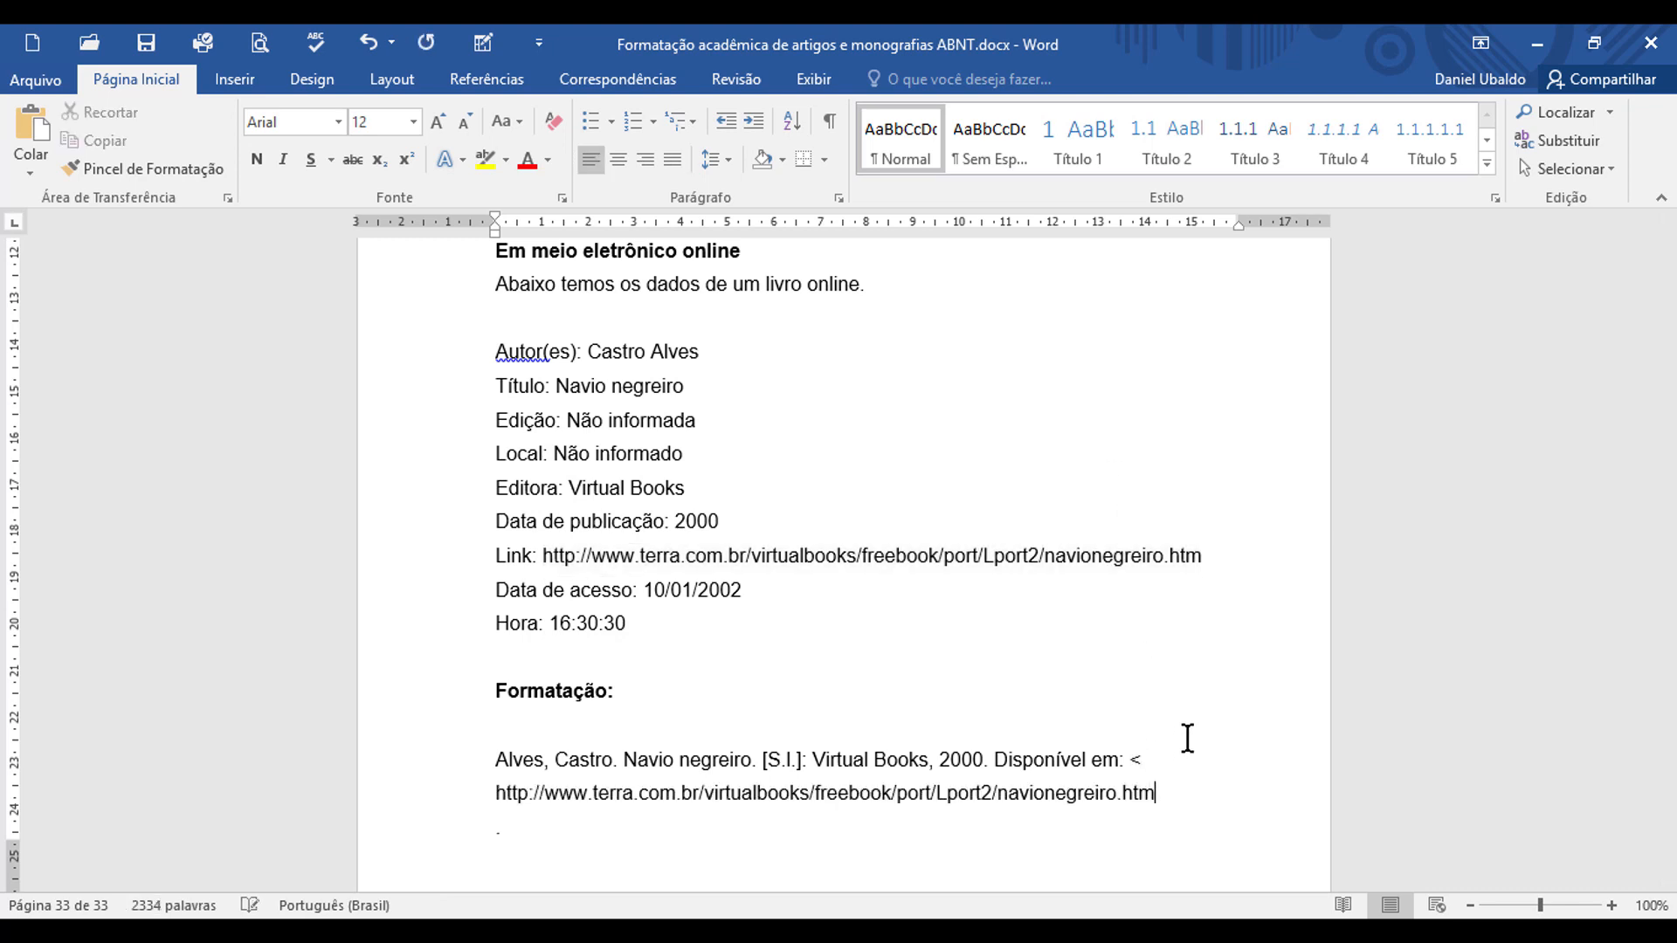
{"action": "type", "text": ">. A"}
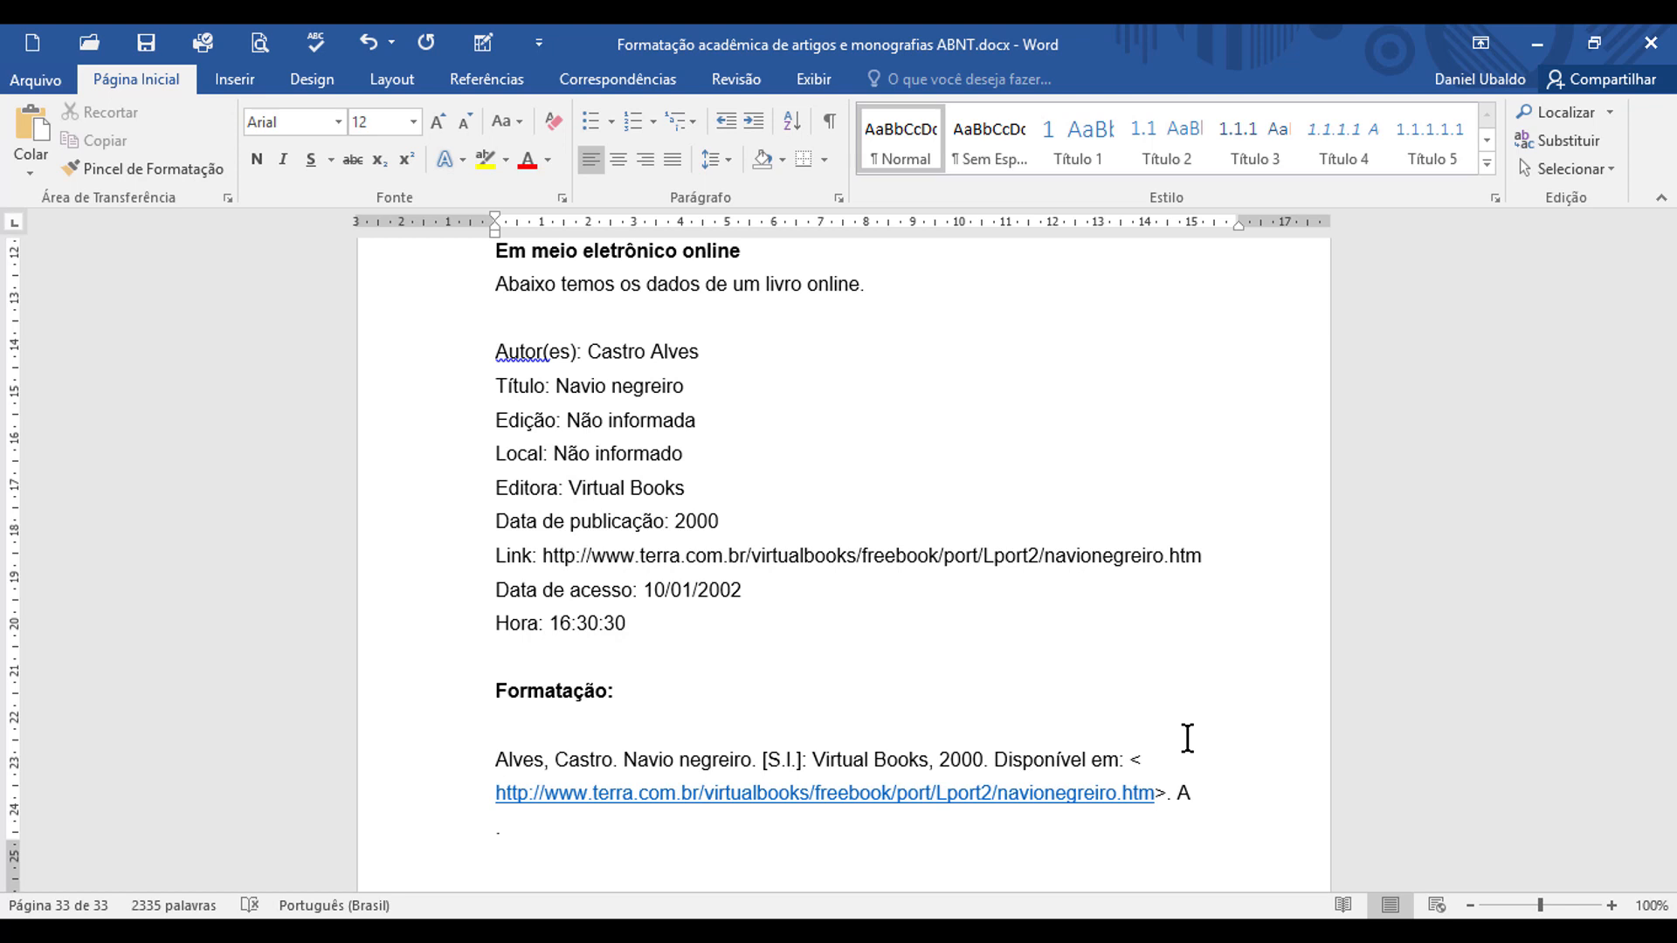
{"action": "type", "text": "cesso em:"}
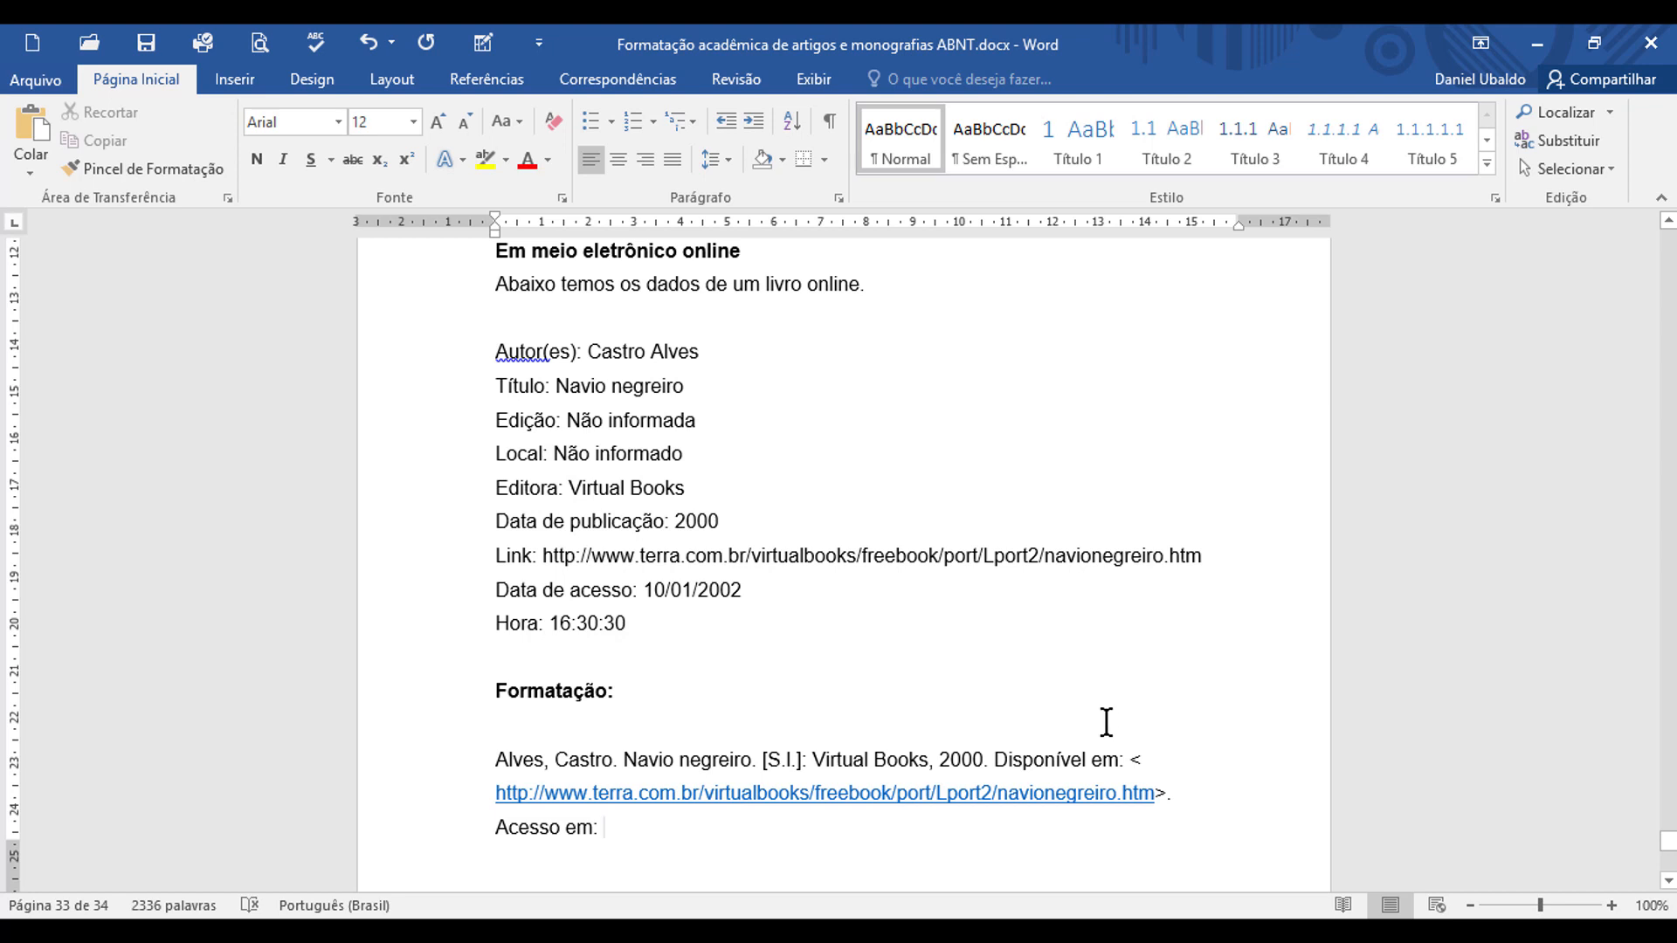
Step: Add "Acesso em:" after the link in the online-book reference
{"action": "scroll", "coordinate": [1098, 723], "scroll_direction": "down", "scroll_amount": 3}
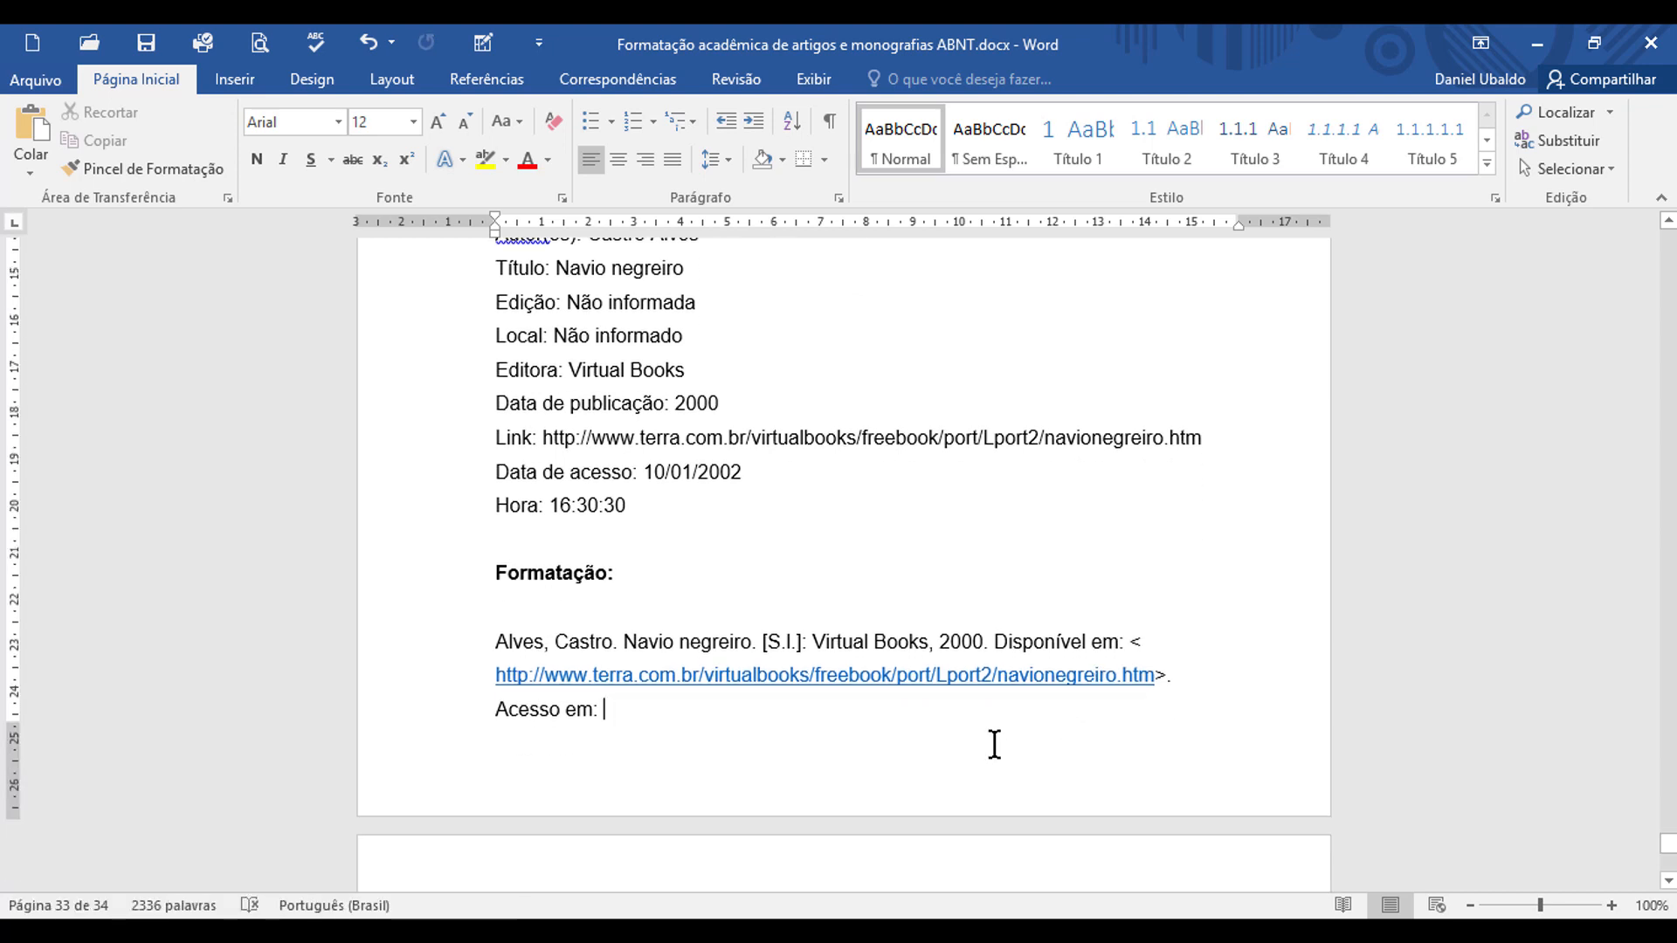
Step: Complete the access note after "Acesso em:" with the date and time "10 jan. 2002, 16:30:00."
{"action": "type", "text": "10 jan"}
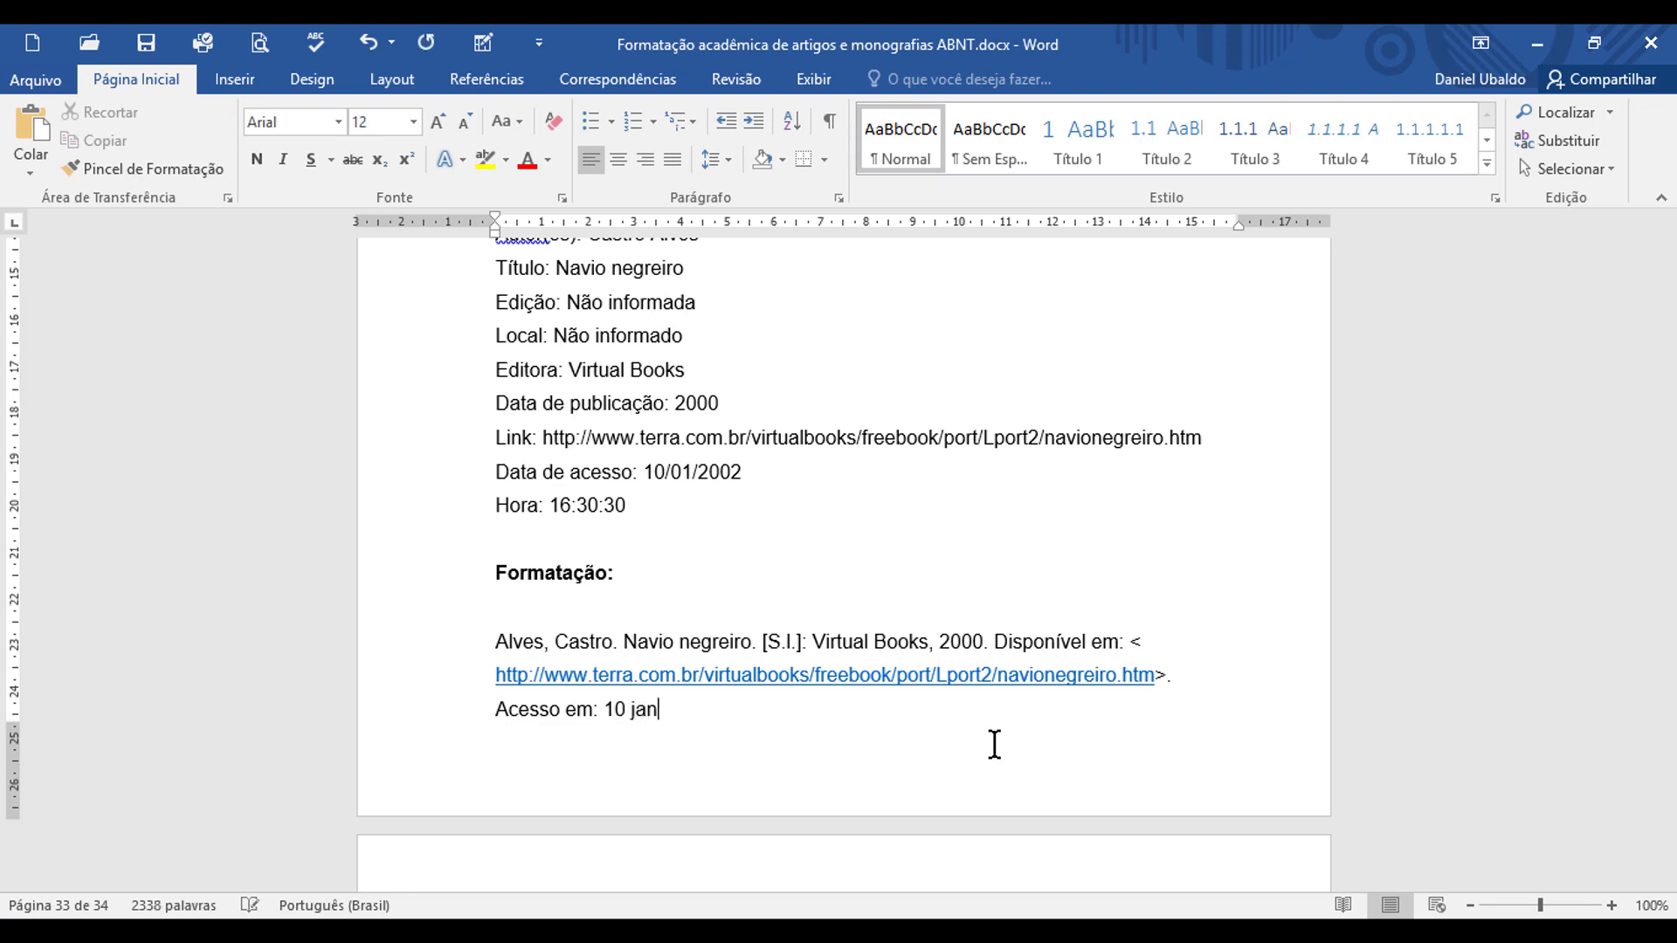
{"action": "type", "text": ". 2002, 16:30:"}
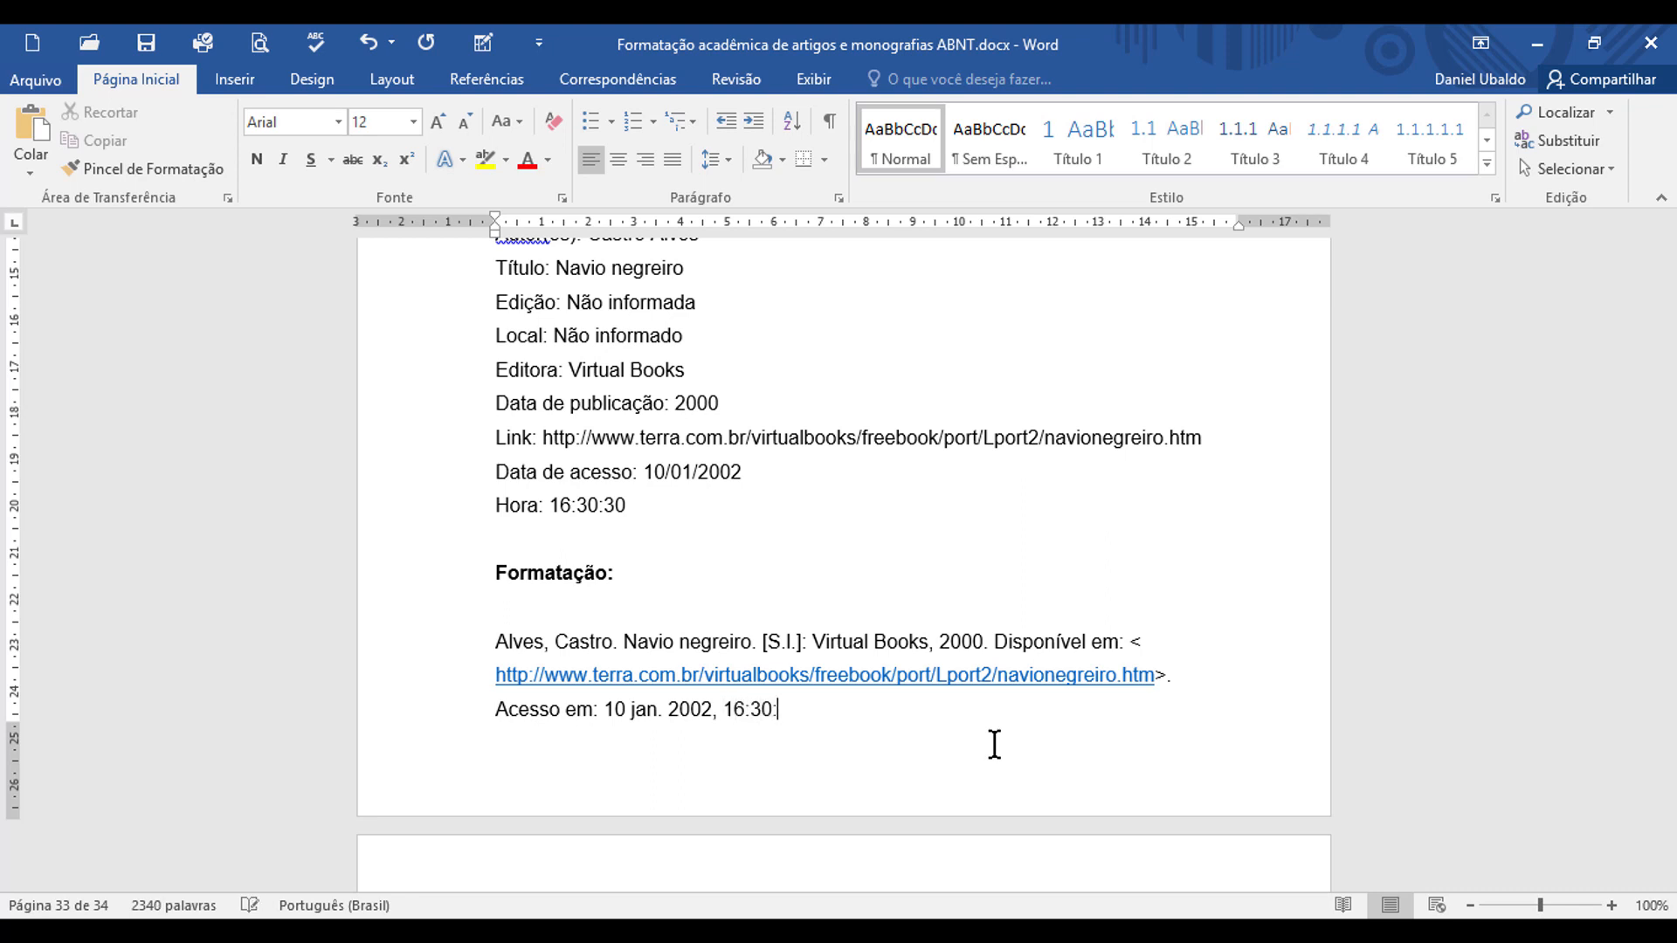
{"action": "type", "text": "00."}
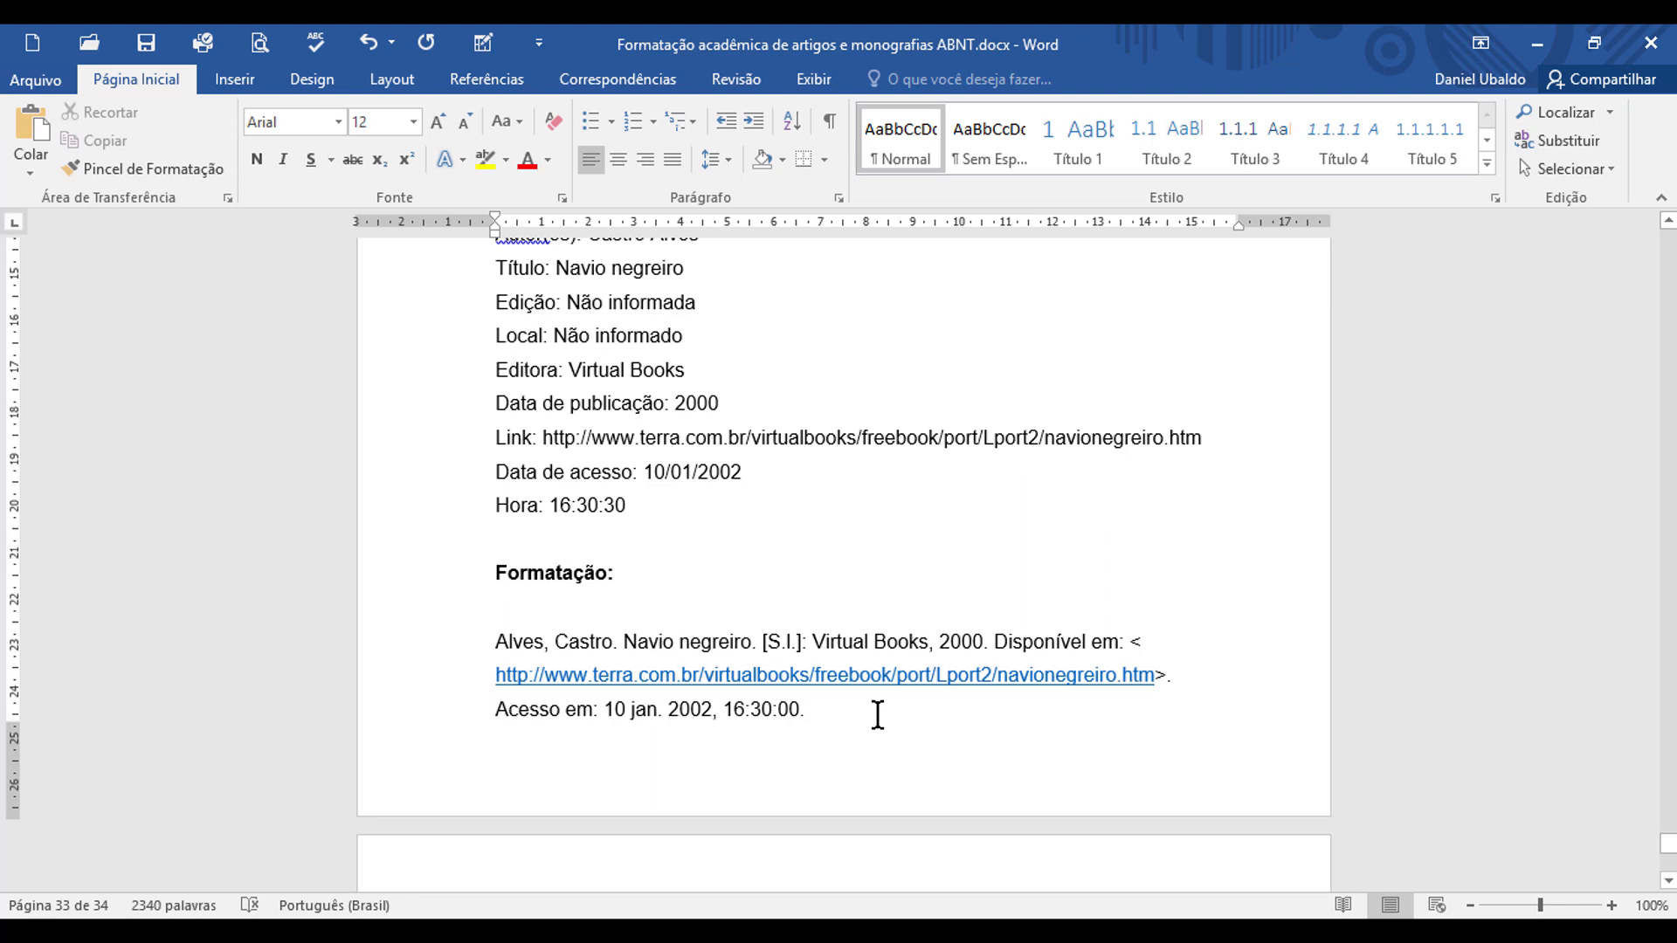
Step: Remove the hyperlink from the web address in the online-book reference, keeping it as plain text
{"action": "left_click", "coordinate": [747, 676]}
{"action": "right_click", "coordinate": [747, 676]}
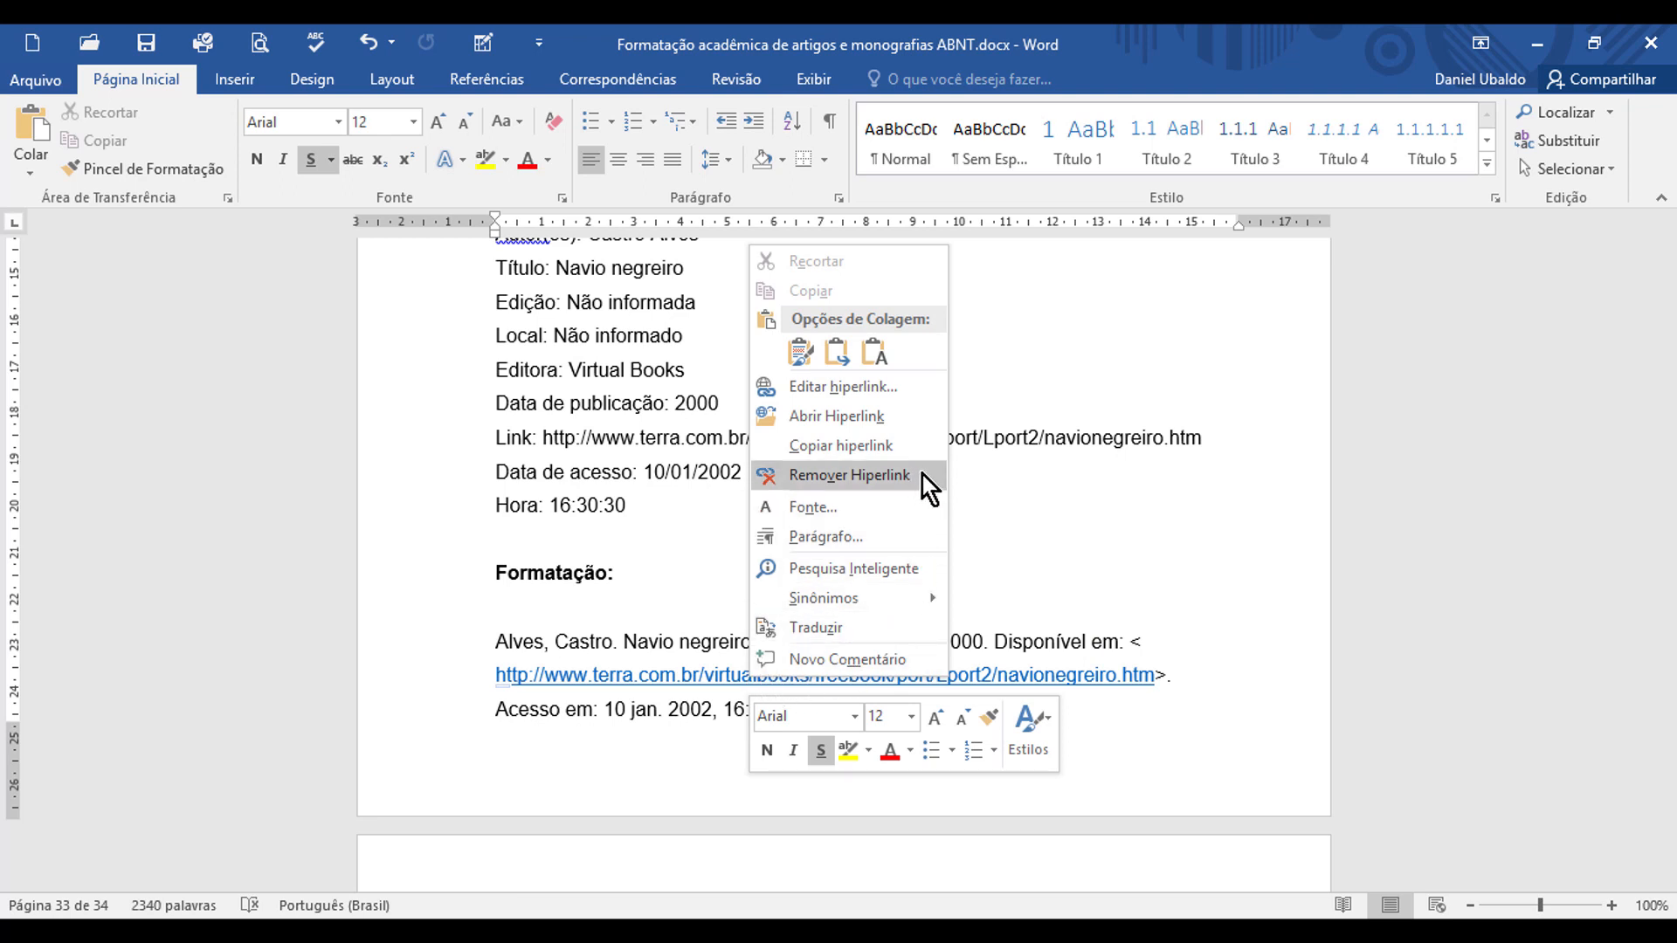
{"action": "left_click", "coordinate": [874, 475]}
{"action": "scroll", "coordinate": [939, 707], "scroll_direction": "up", "scroll_amount": 2}
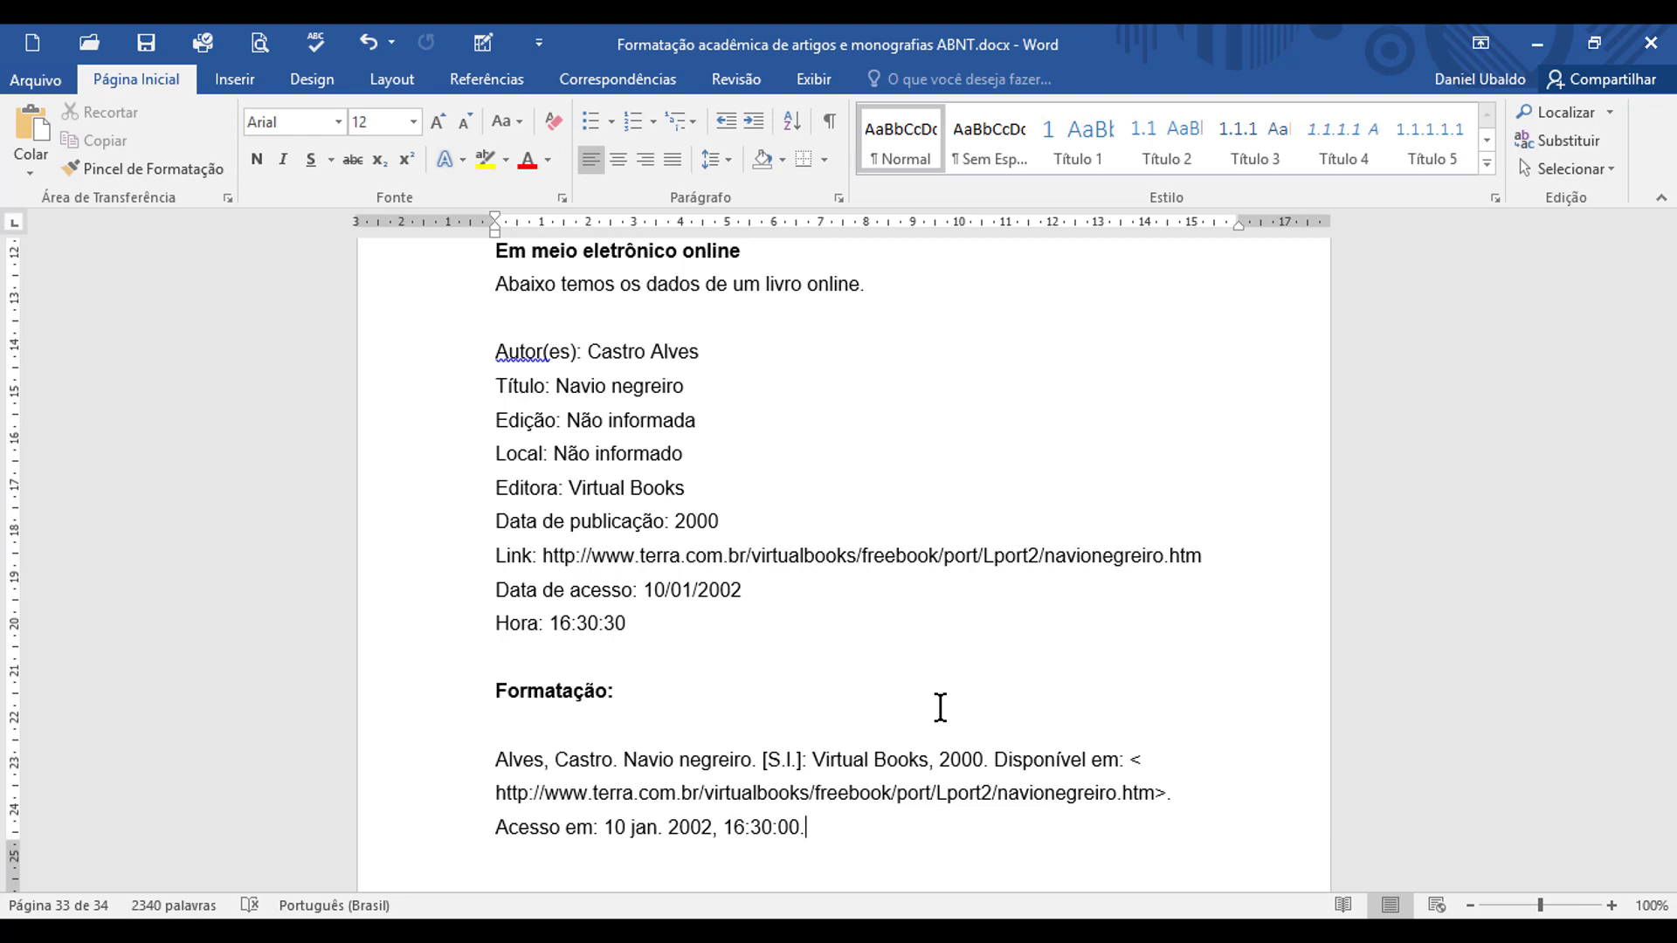
Step: Change the surname "Alves" at the start of the online-book reference to all uppercase
{"action": "left_click_drag", "start_coordinate": [507, 758], "coordinate": [542, 756]}
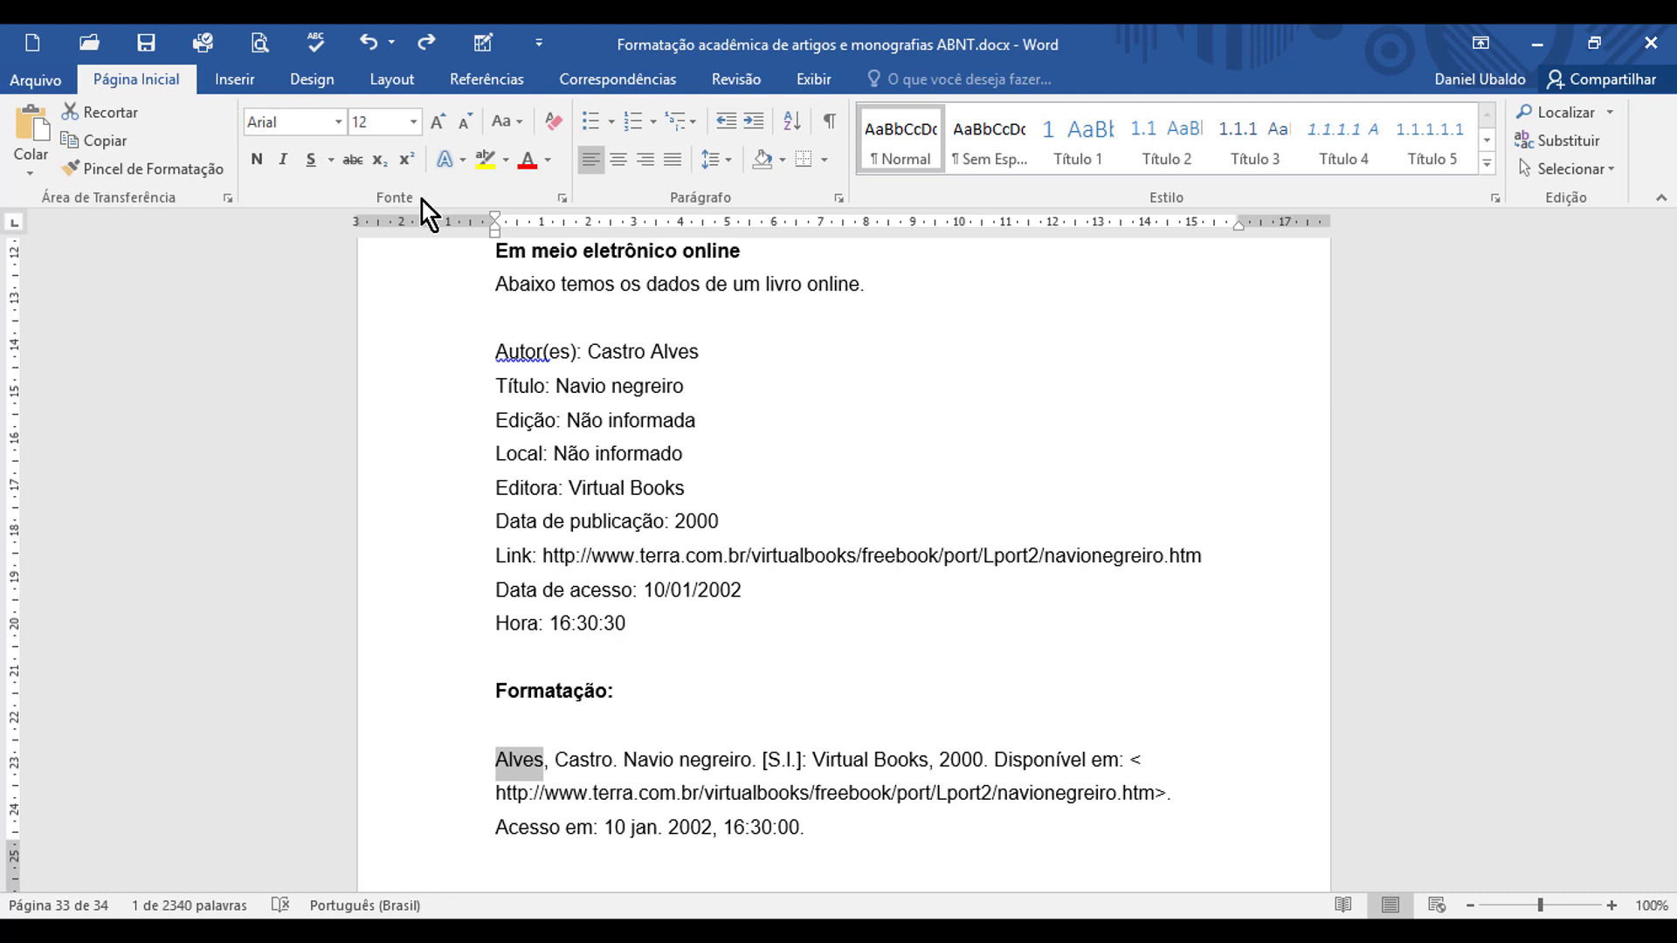
{"action": "left_click", "coordinate": [520, 122]}
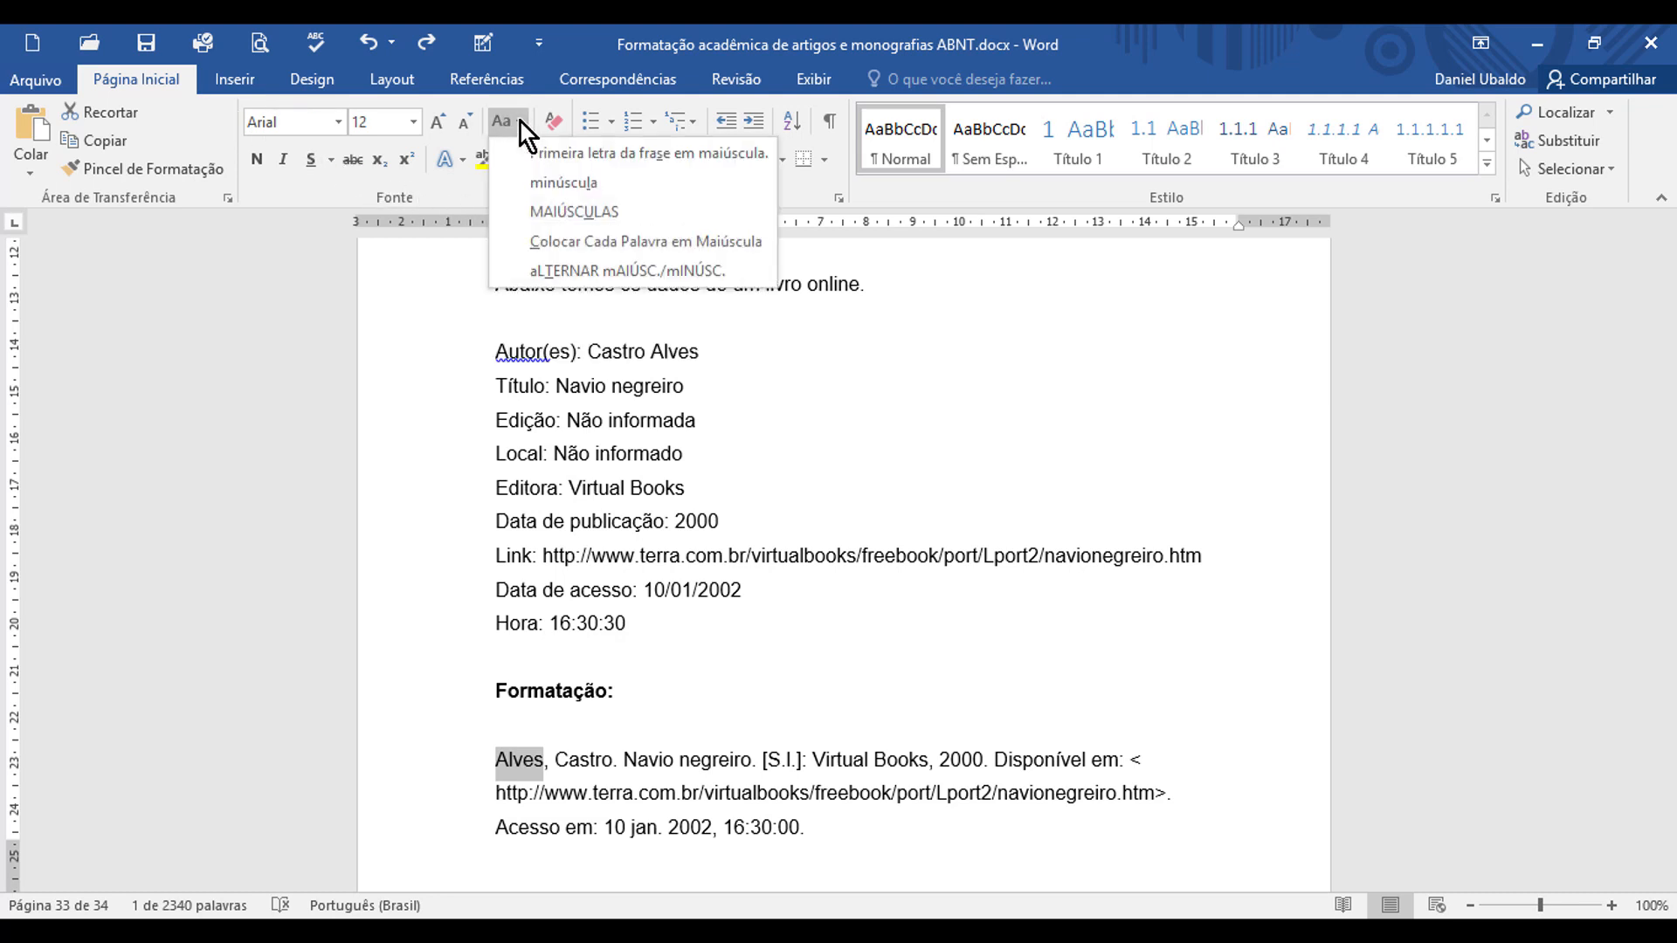
{"action": "left_click", "coordinate": [627, 208]}
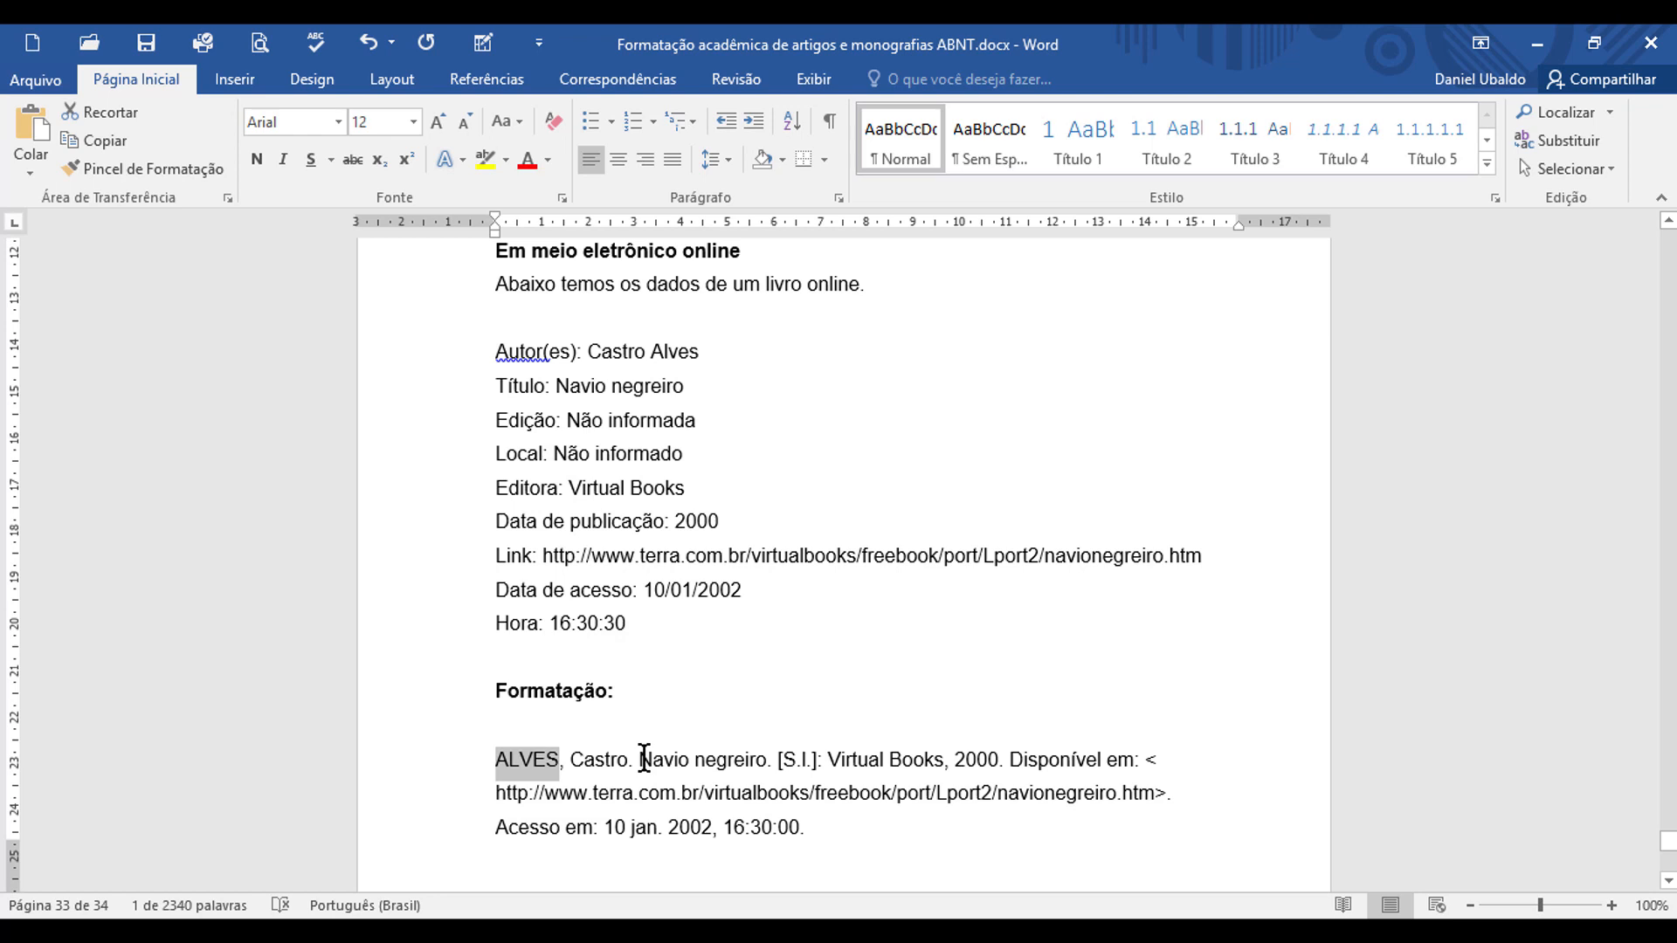
Step: Make the title "Navio negreiro" bold in the online-book reference and save the document
{"action": "left_click_drag", "start_coordinate": [644, 759], "coordinate": [745, 763]}
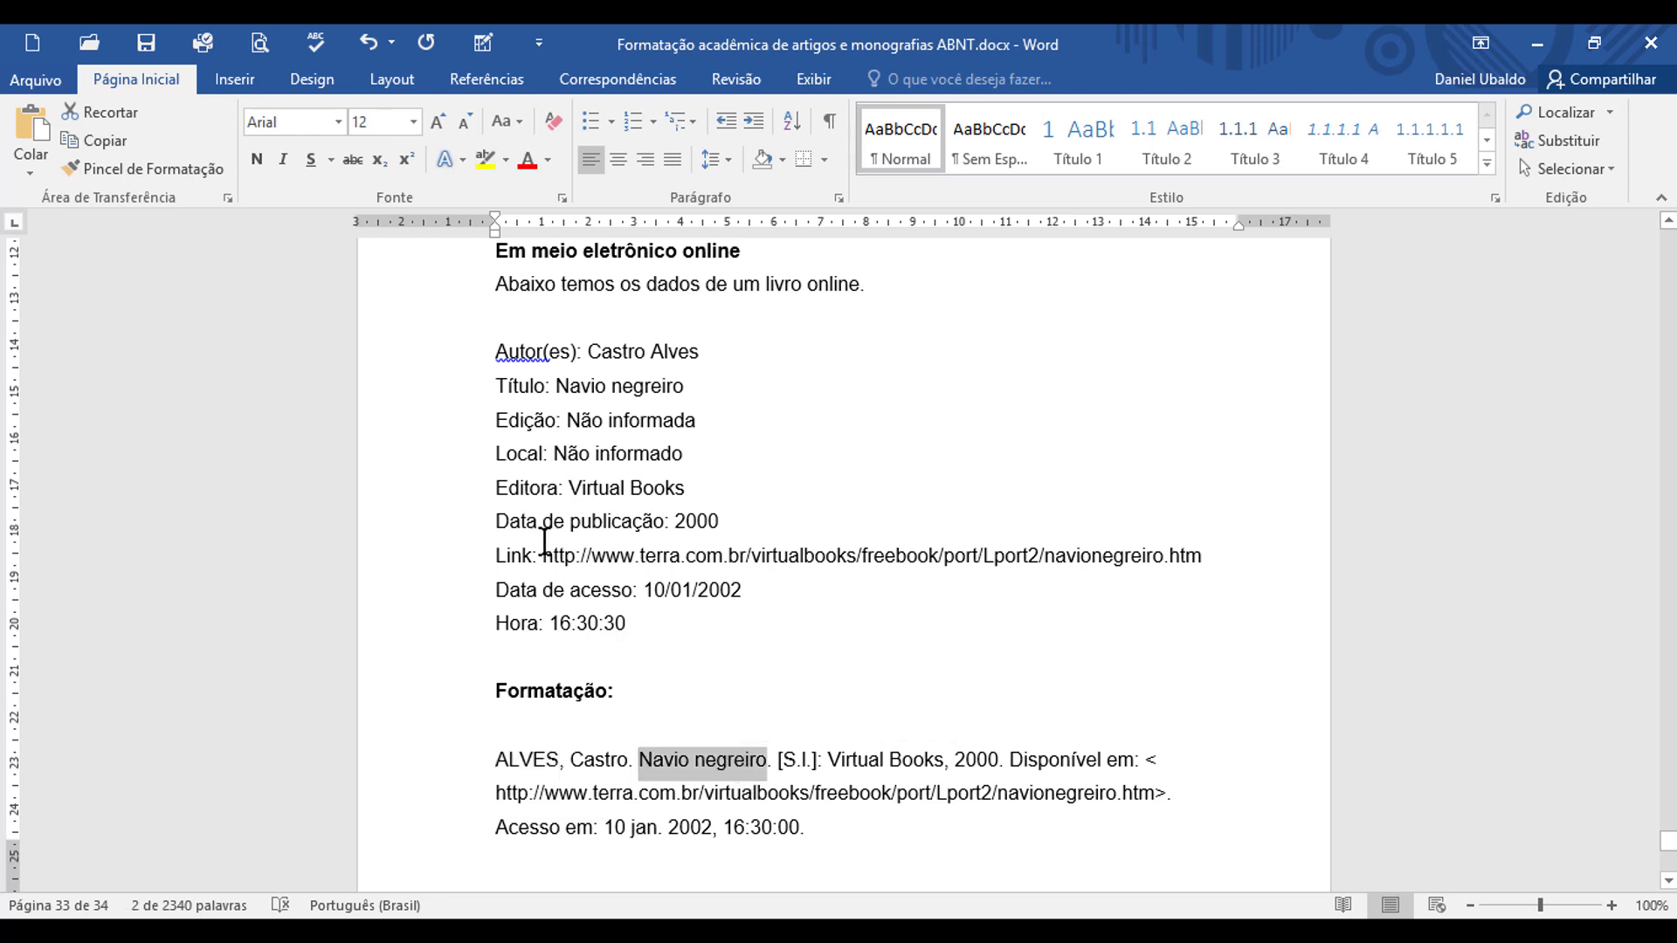
{"action": "left_click", "coordinate": [267, 165]}
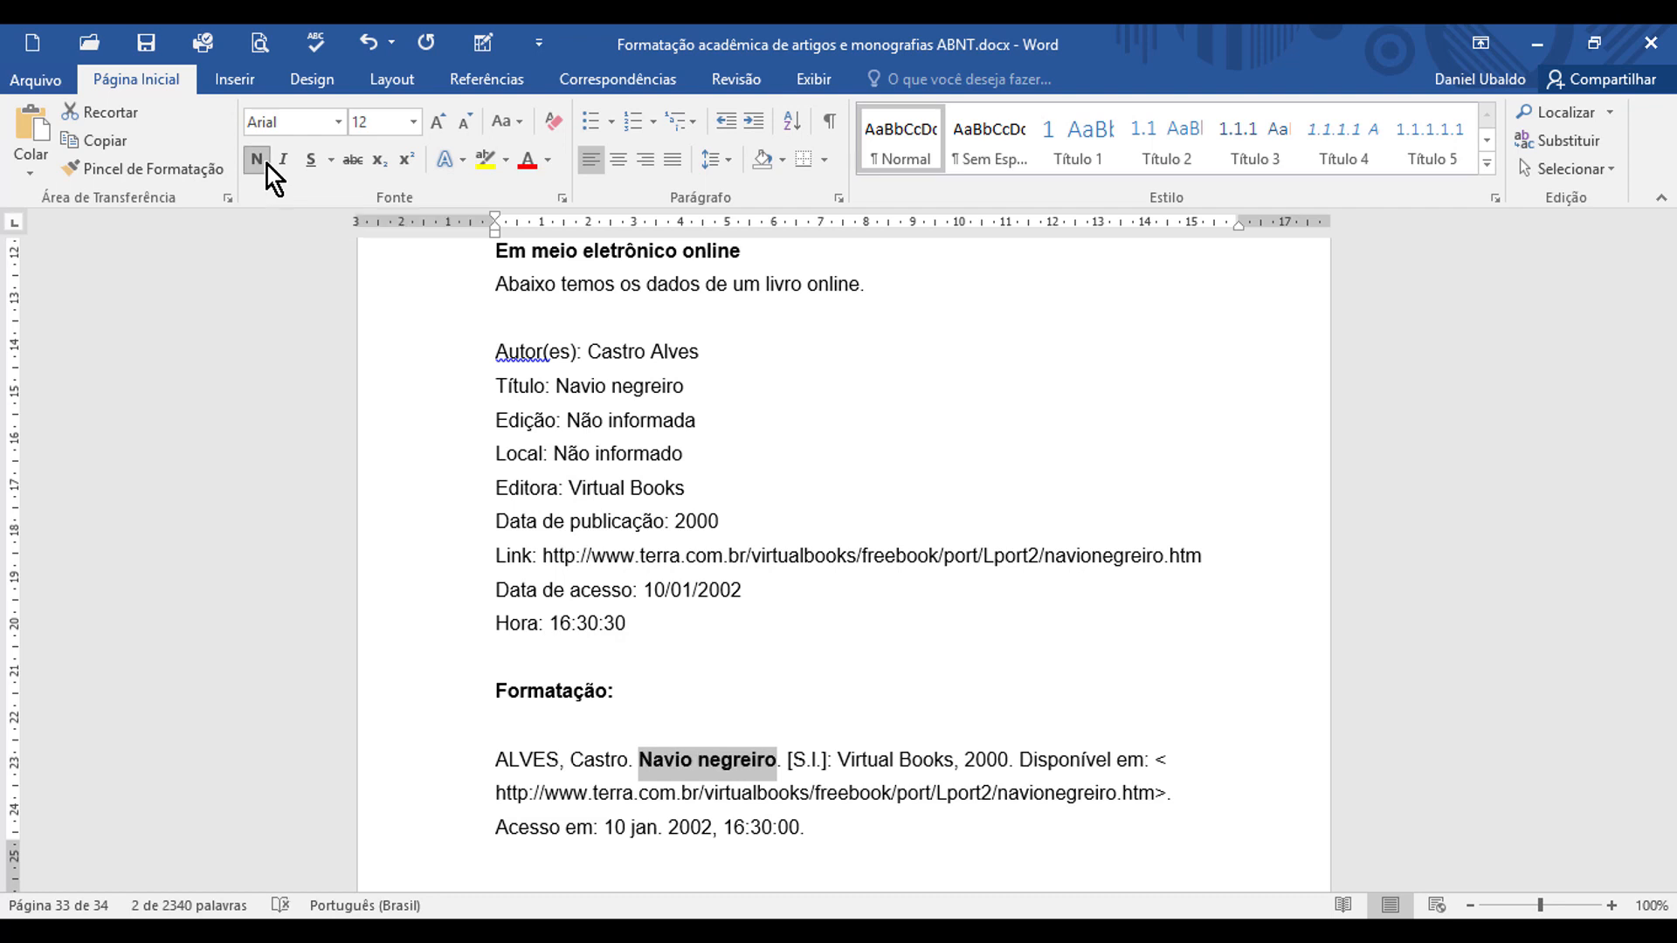
{"action": "left_click", "coordinate": [849, 827]}
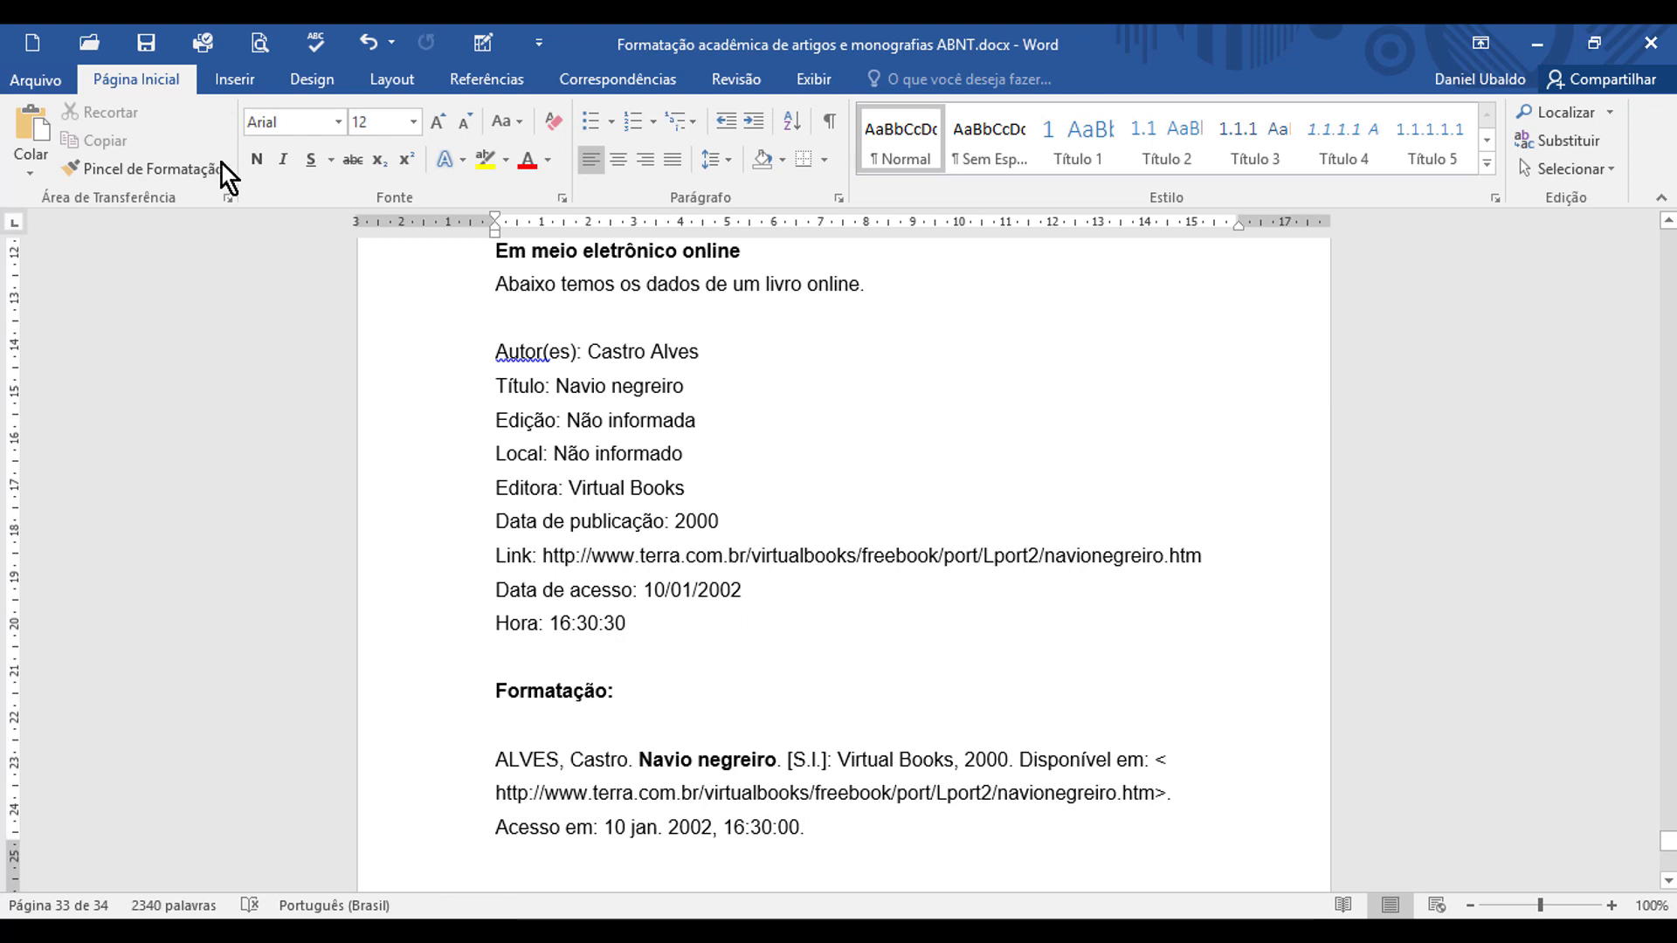
{"action": "left_click", "coordinate": [161, 34]}
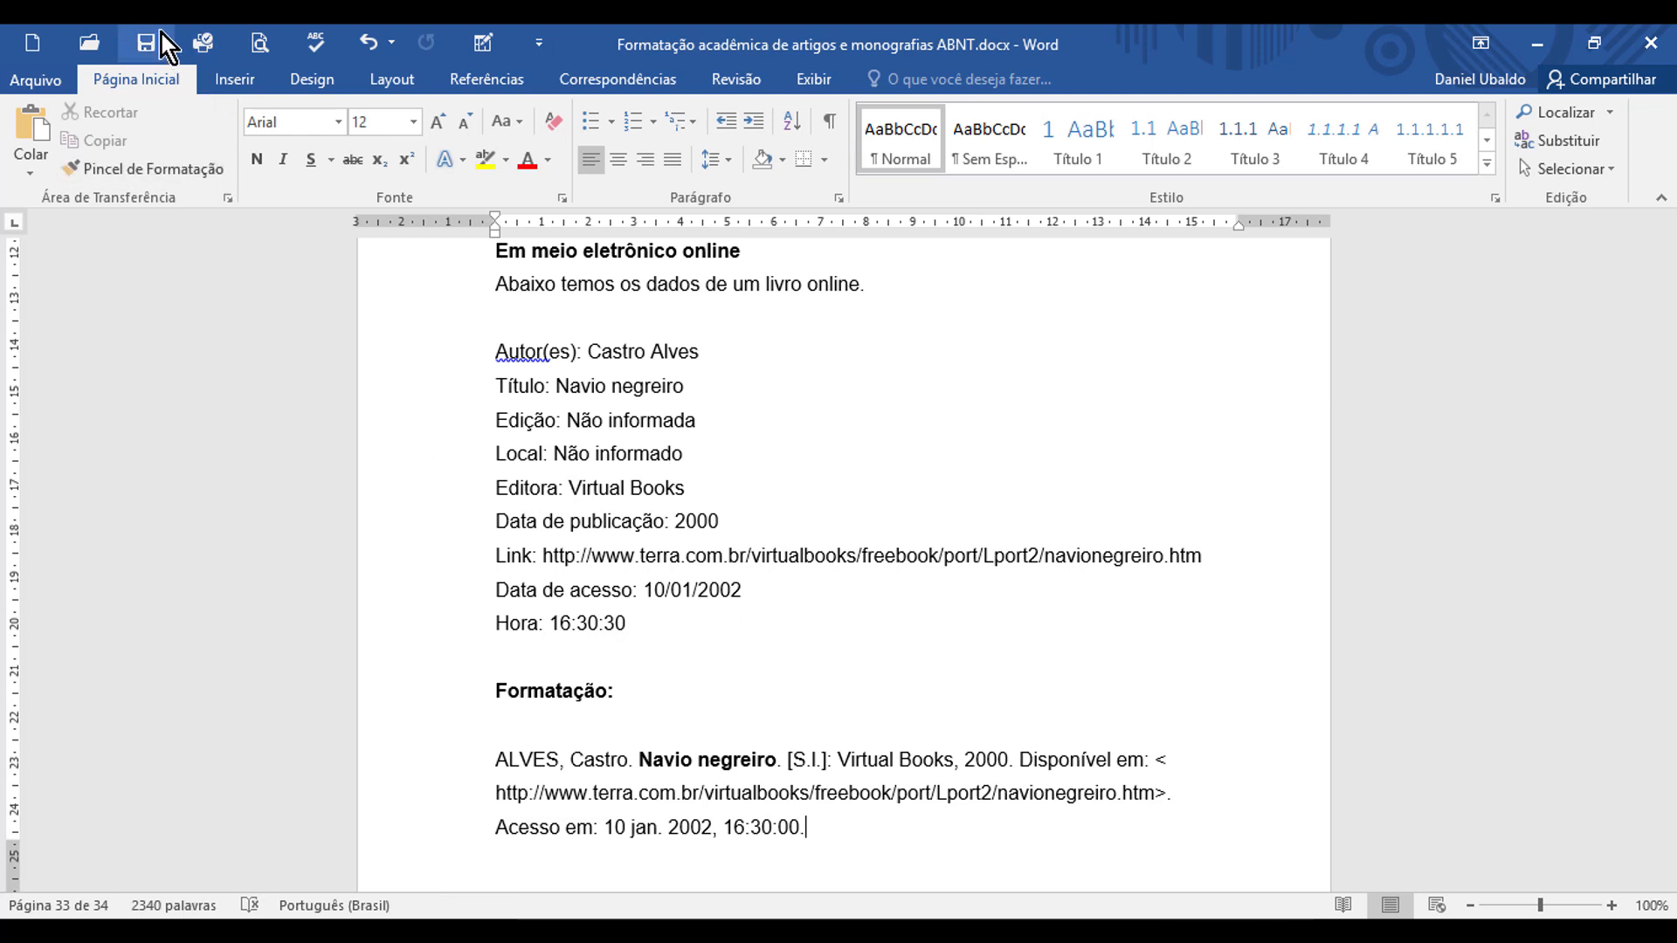